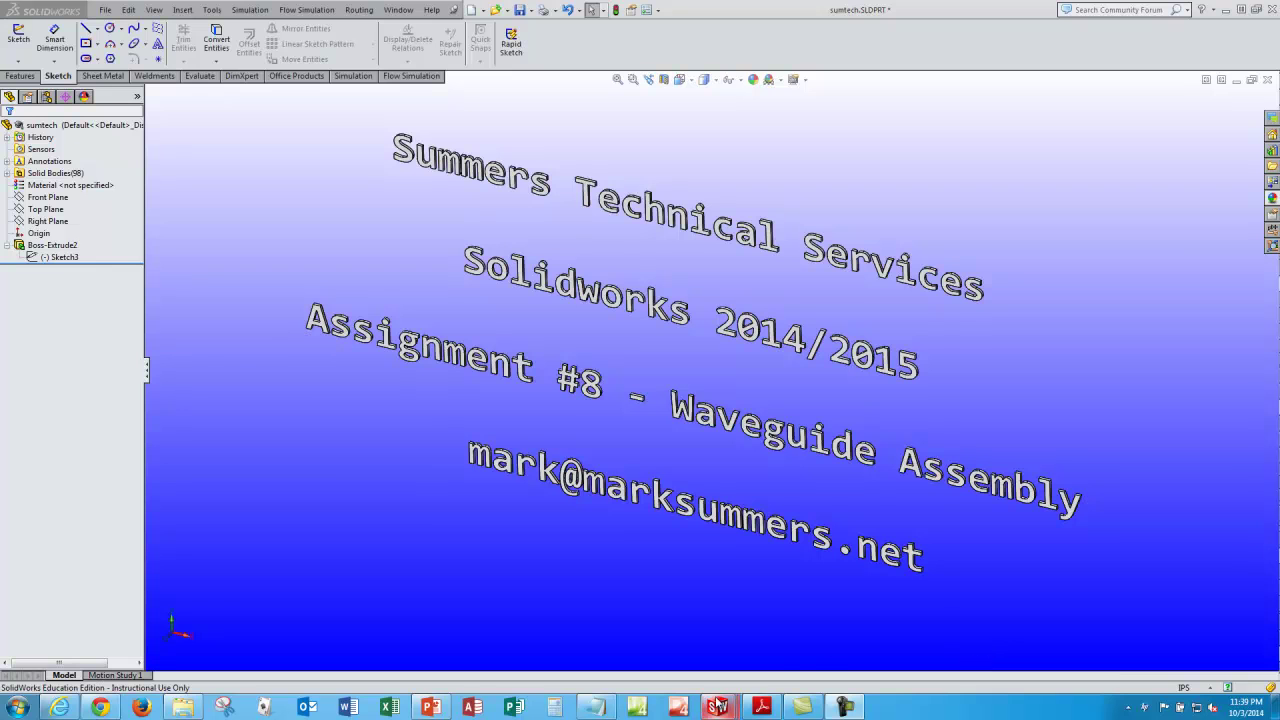
# Step: Look over the NRG-018-00-08 assembly, then bring up the bent waveguide part NRG-018-00-08-01
pyautogui.moveTo(717, 707)
pyautogui.moveTo(743, 574)
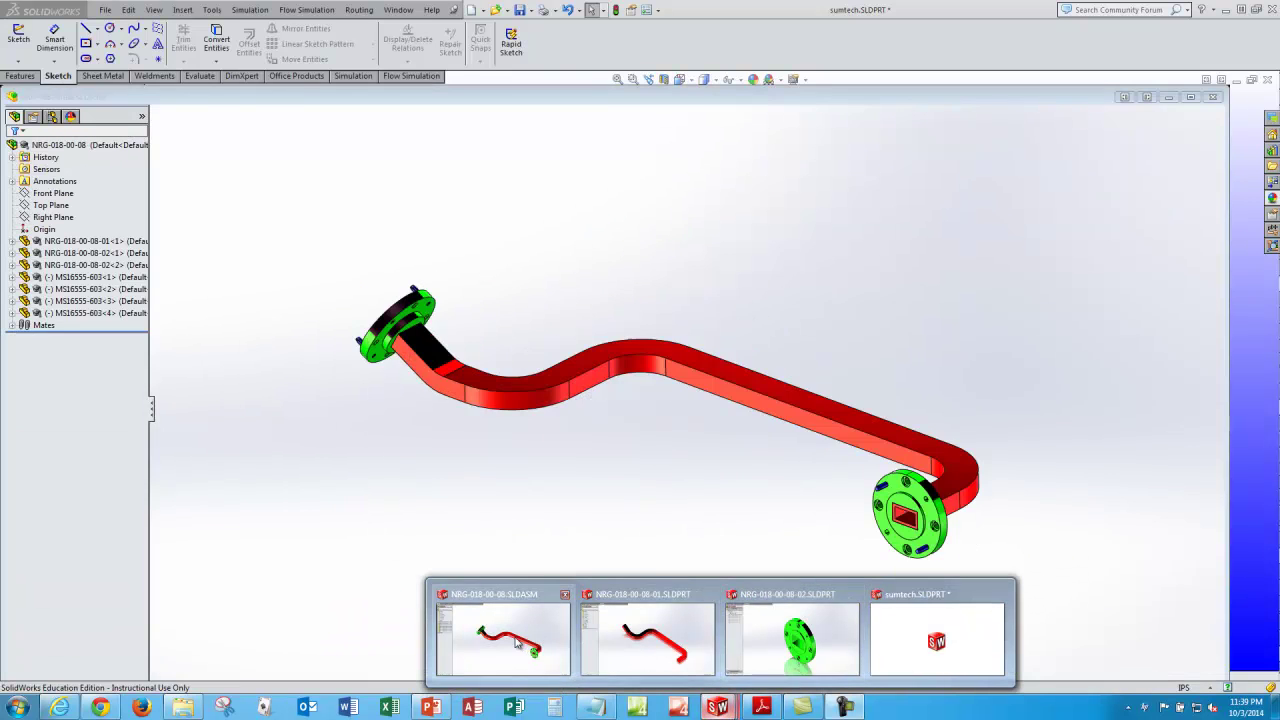
pyautogui.click(503, 635)
pyautogui.moveTo(683, 354)
pyautogui.mouseDown(button='middle')
pyautogui.moveTo(729, 397)
pyautogui.moveTo(685, 365)
pyautogui.moveTo(697, 349)
pyautogui.moveTo(688, 358)
pyautogui.mouseUp(button='middle')
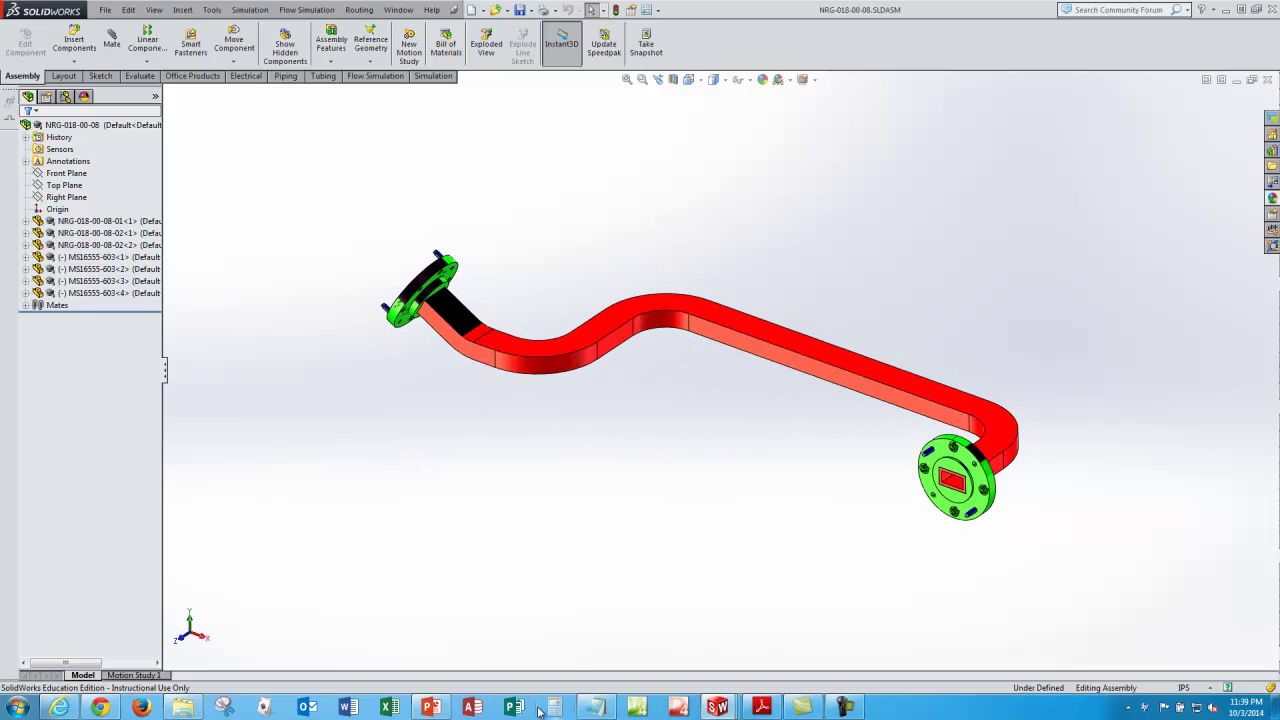
pyautogui.moveTo(717, 707)
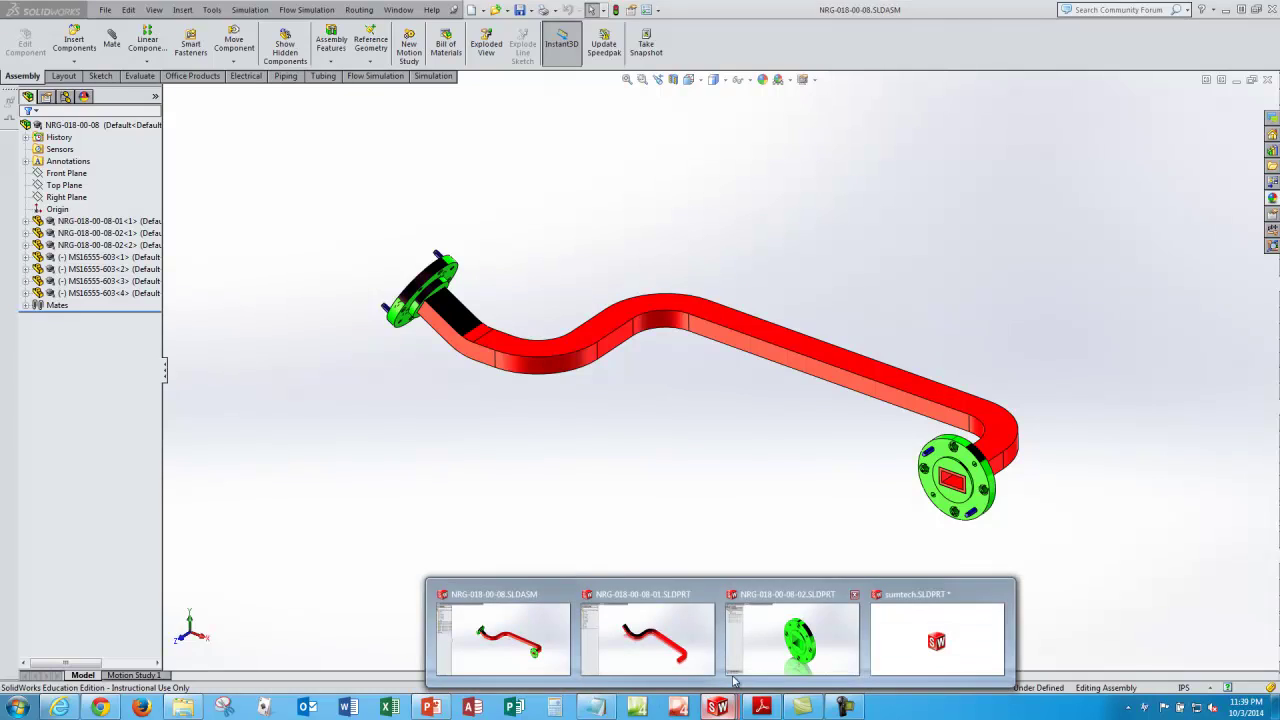
pyautogui.click(659, 622)
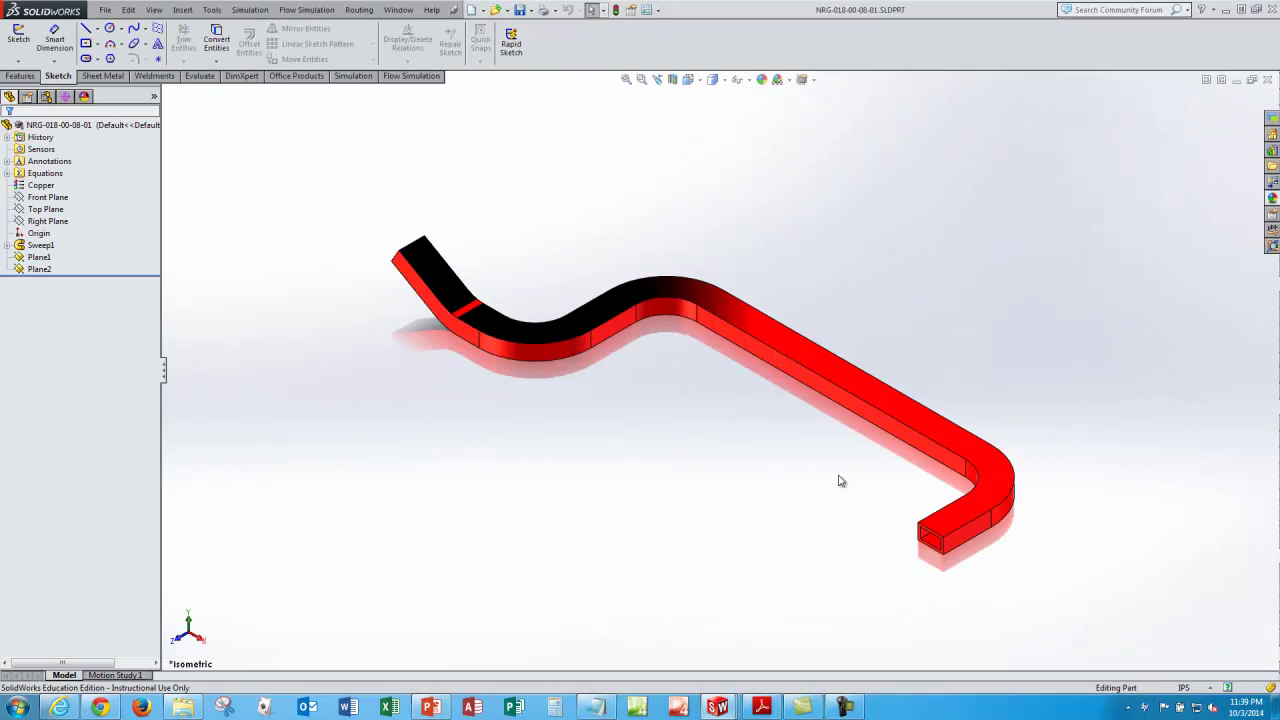
# Step: Activate the waveguide part's WR-19 configuration, then its WR-42 configuration
pyautogui.click(213, 10)
pyautogui.click(182, 10)
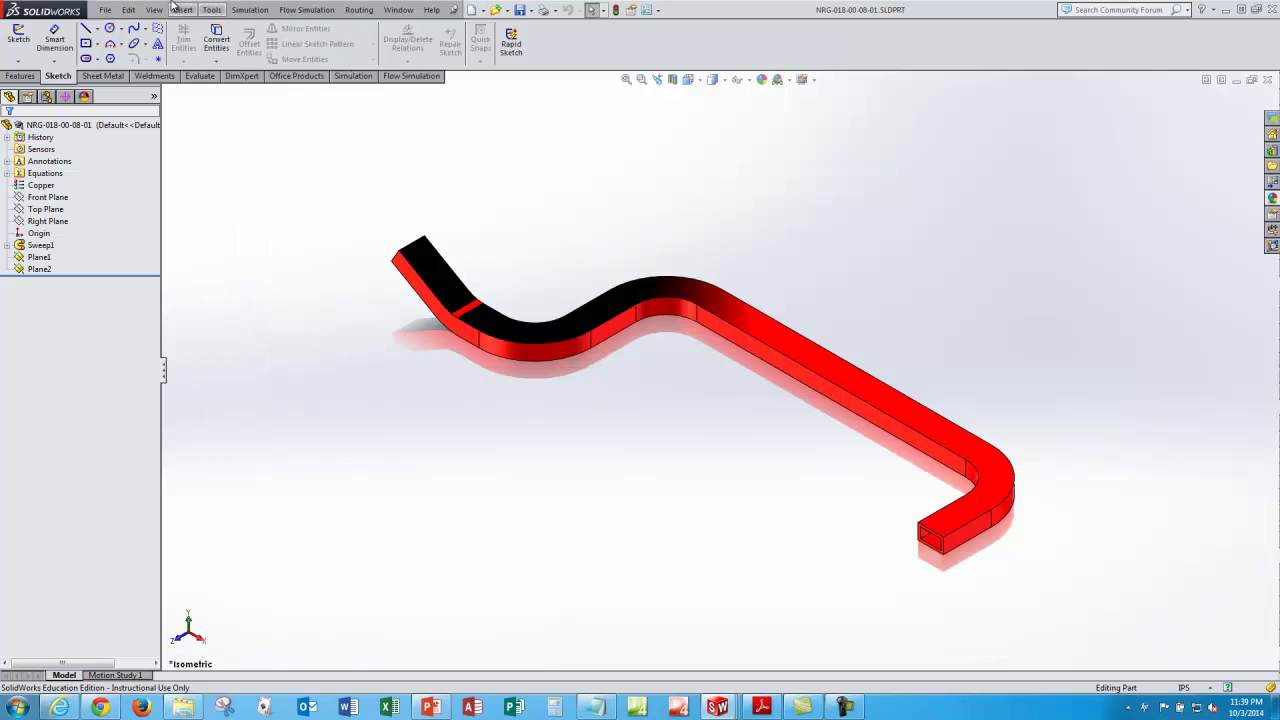
pyautogui.click(46, 97)
pyautogui.click(57, 175)
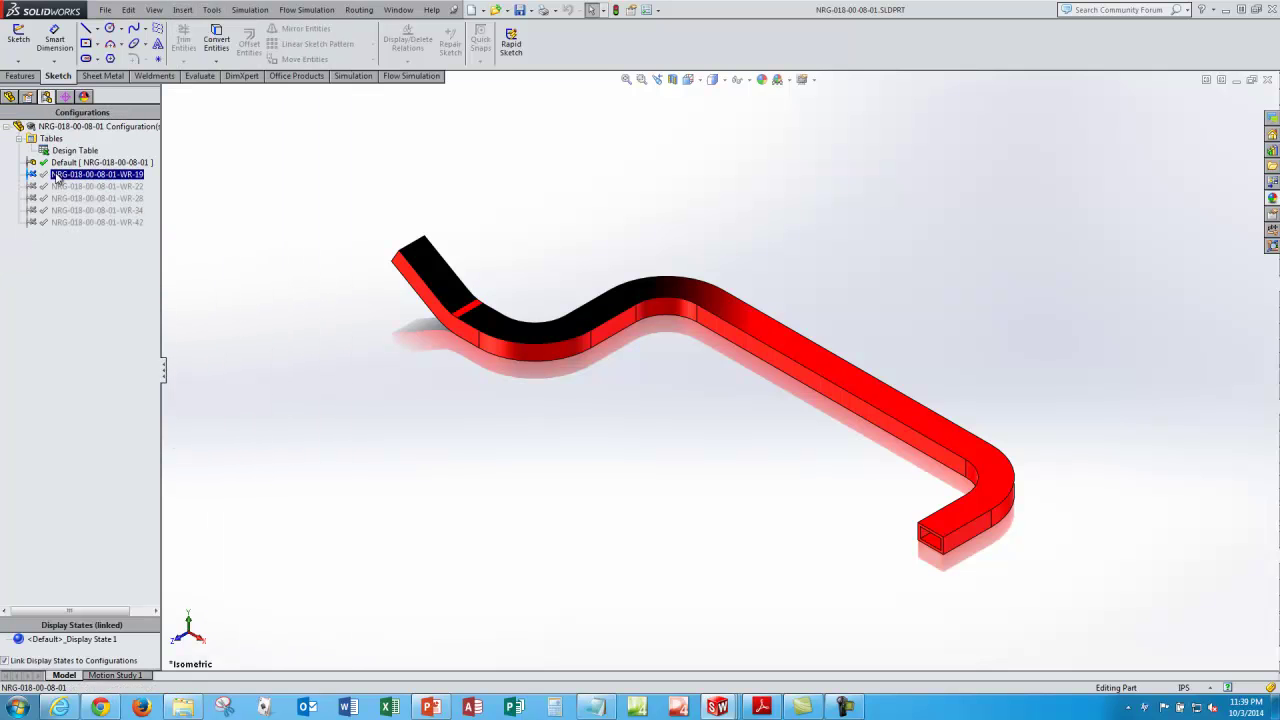
pyautogui.doubleClick(57, 175)
pyautogui.click(72, 222)
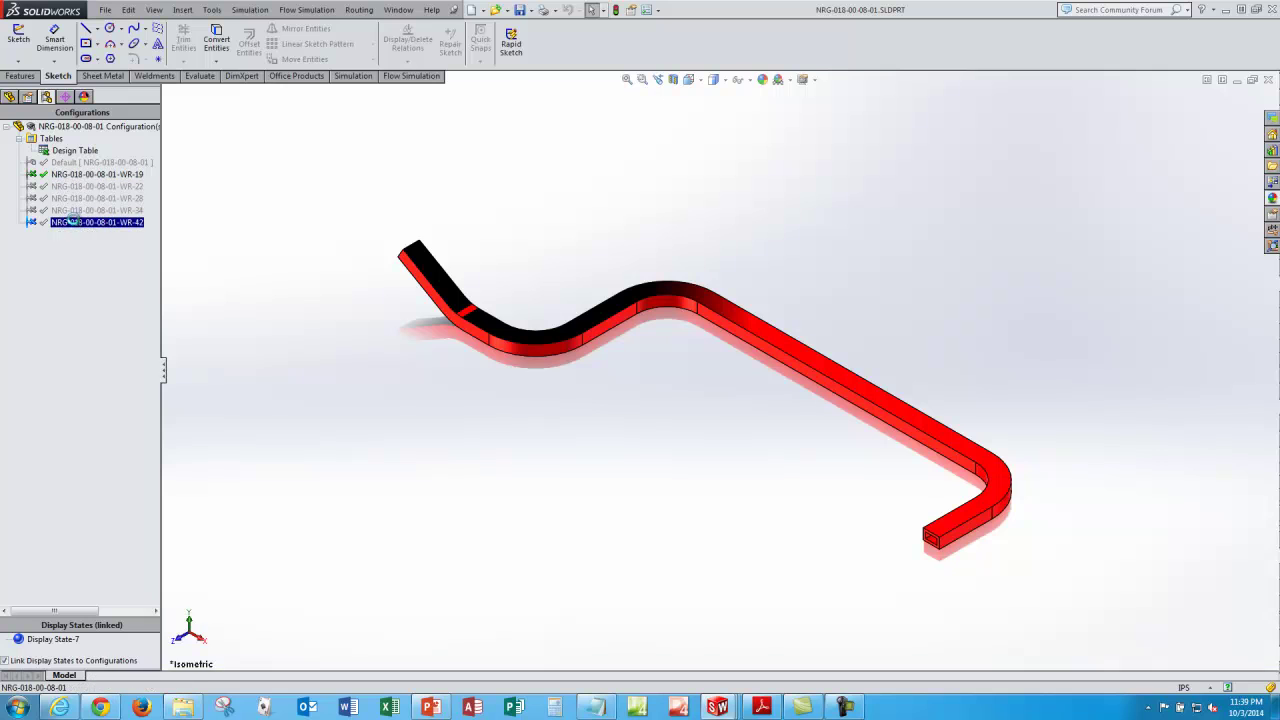
pyautogui.doubleClick(72, 222)
# Step: Switch the waveguide part to WR-28, then back to its Default configuration
pyautogui.click(86, 198)
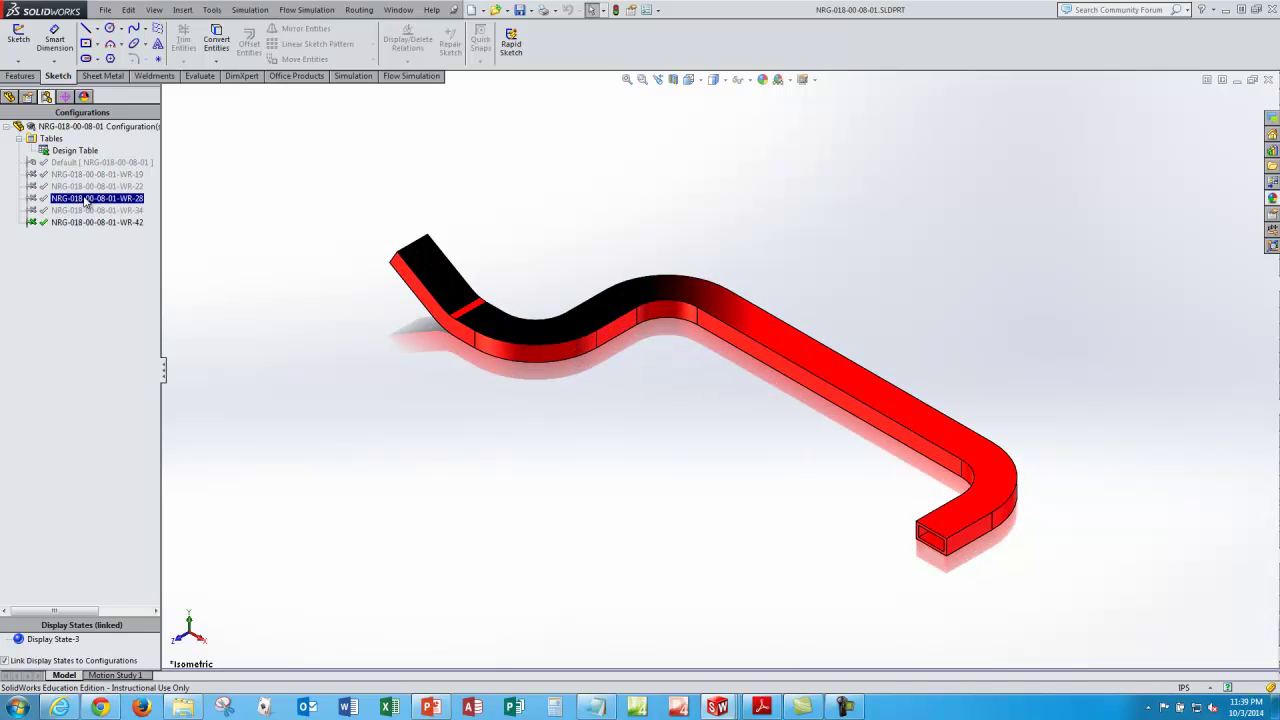
pyautogui.doubleClick(86, 198)
pyautogui.click(86, 222)
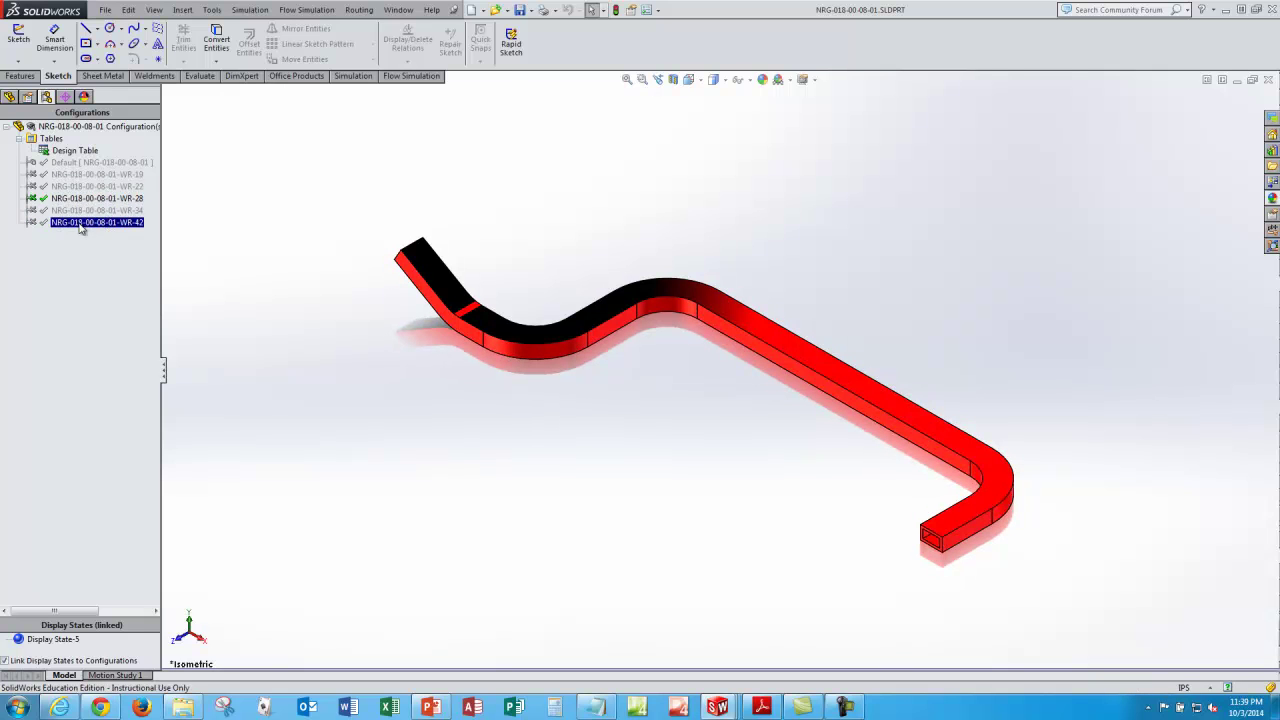
pyautogui.click(86, 162)
pyautogui.doubleClick(86, 162)
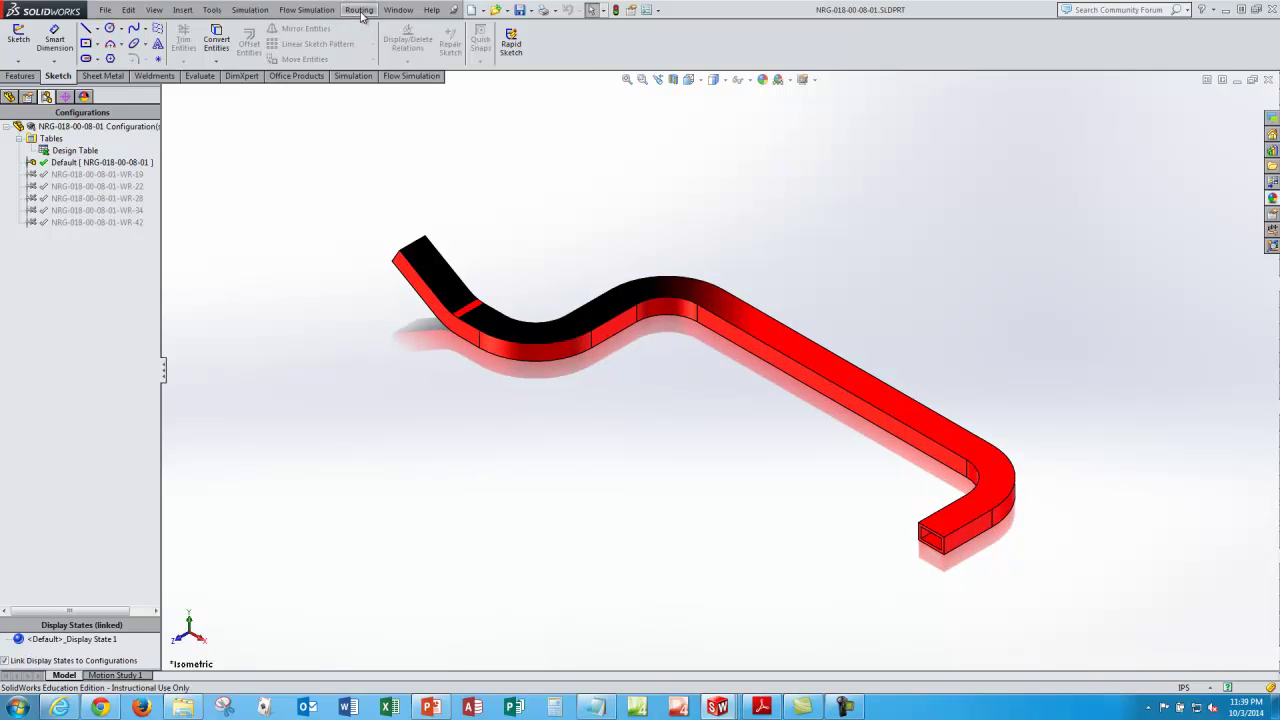
pyautogui.click(398, 11)
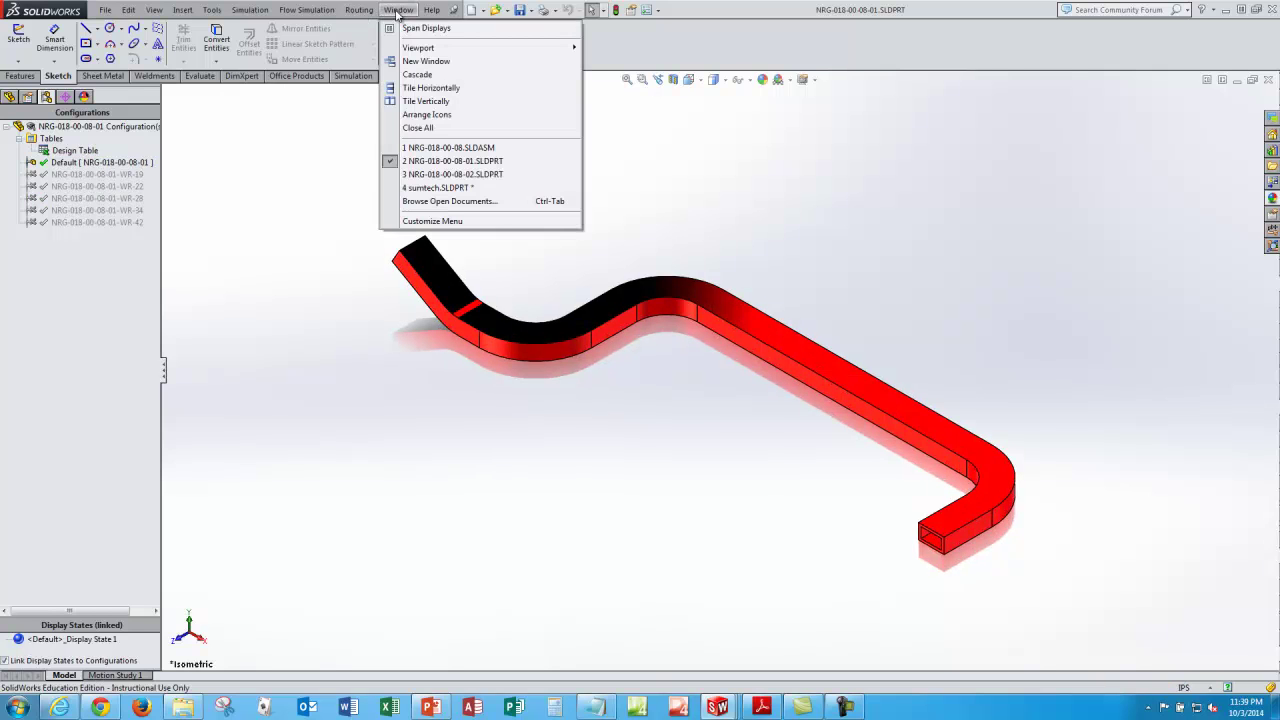
# Step: Bring up flange part NRG-018-00-08-02 and activate its WR-19, then WR-22 configuration
pyautogui.click(441, 174)
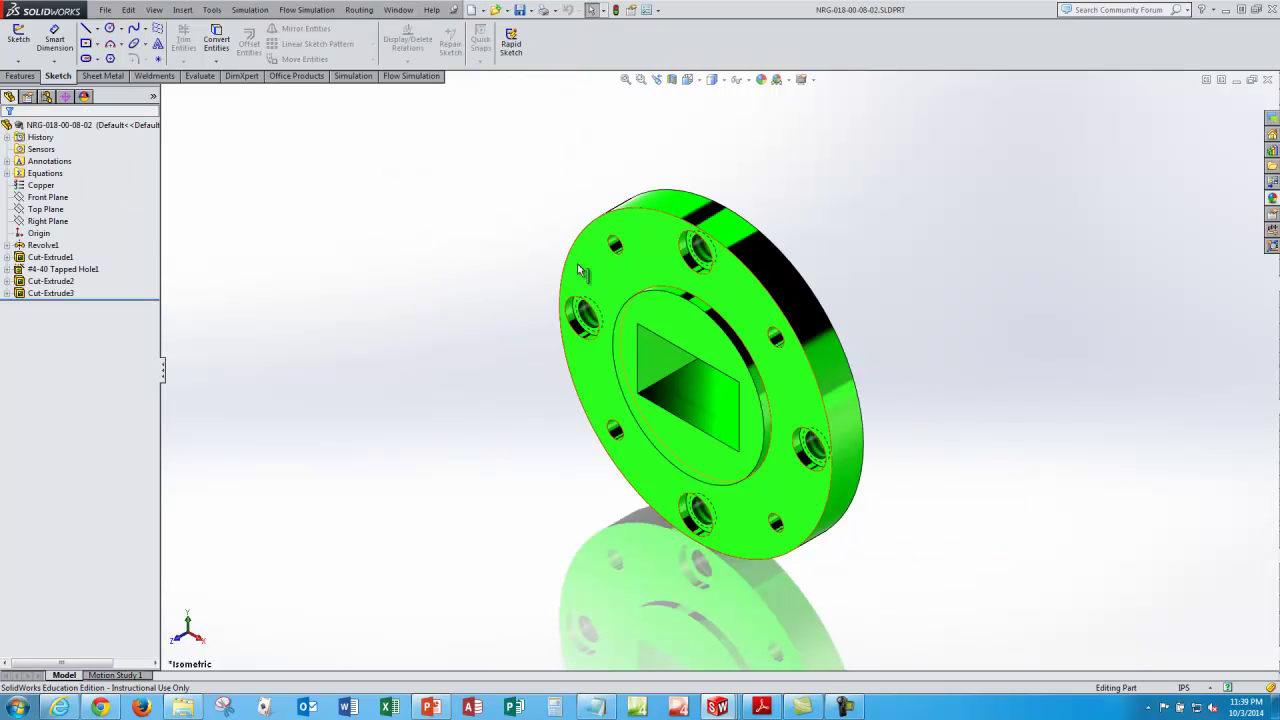
pyautogui.click(48, 98)
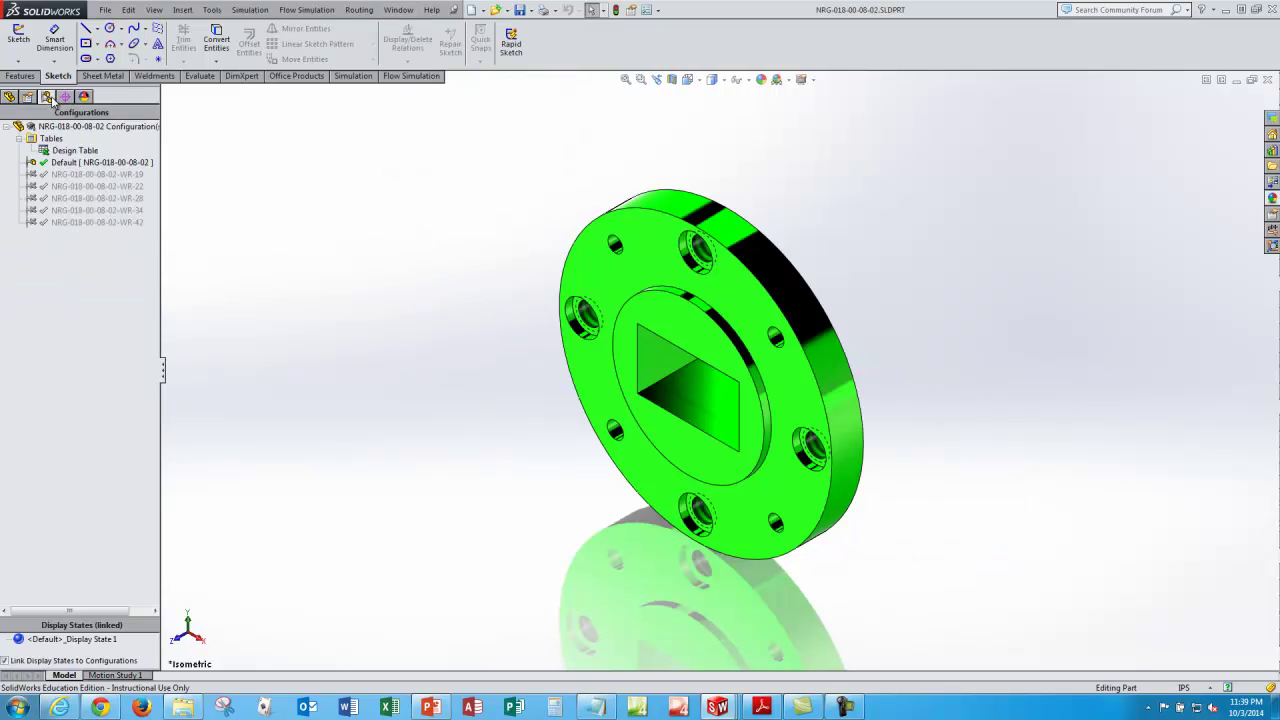
pyautogui.click(70, 175)
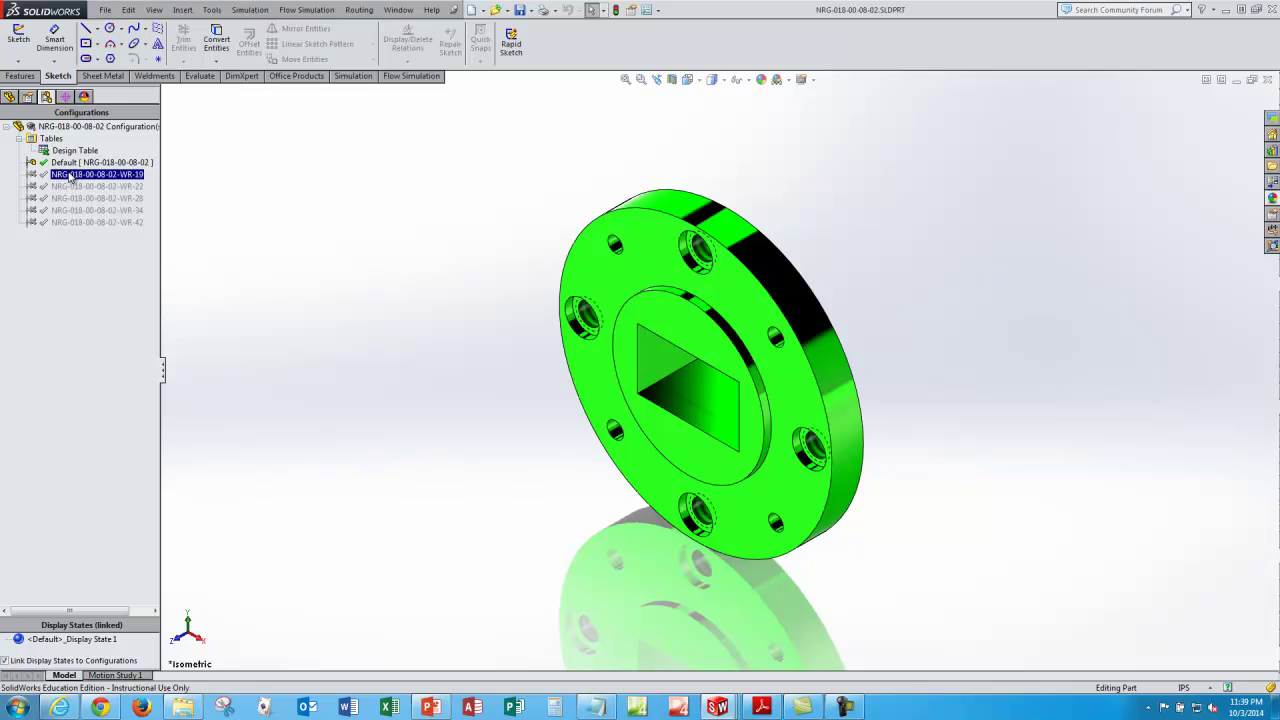
pyautogui.doubleClick(70, 175)
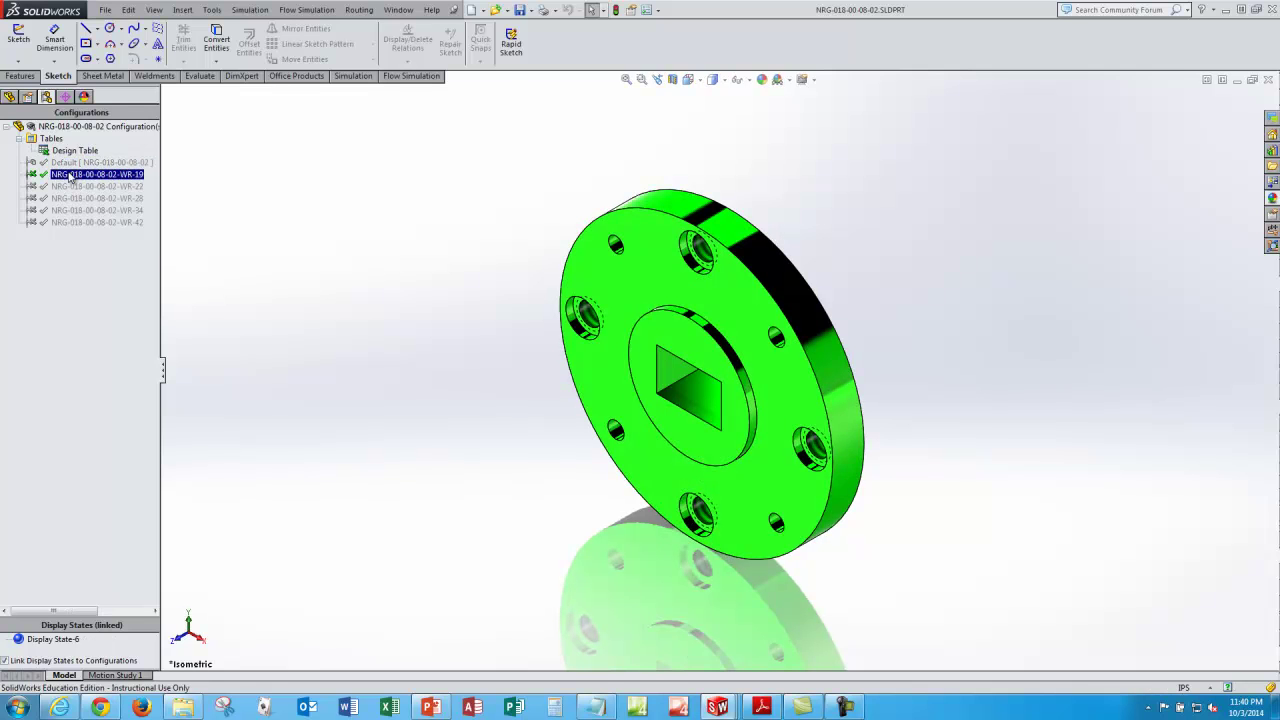
pyautogui.click(71, 187)
pyautogui.doubleClick(71, 187)
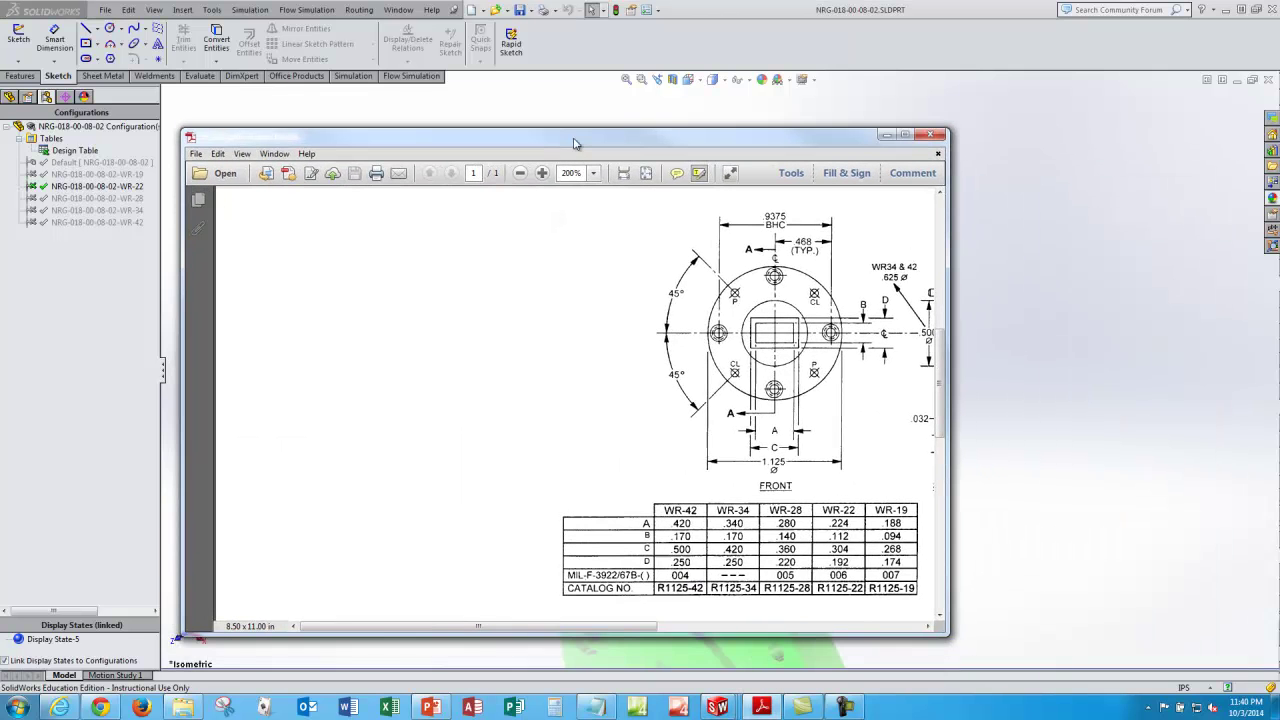
# Step: Pan the PDF flange drawing to see Section A-A, then return the flange to Default
pyautogui.moveTo(636, 626); pyautogui.dragTo(713, 626)
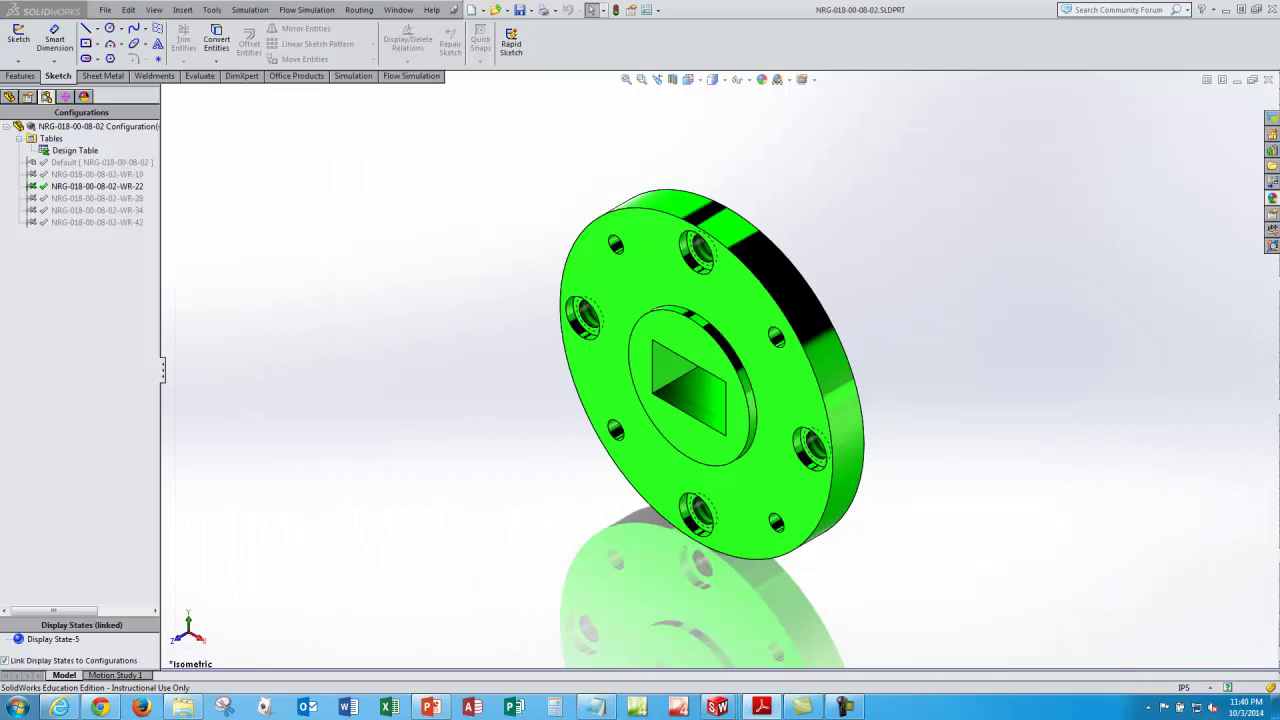
pyautogui.doubleClick(100, 162)
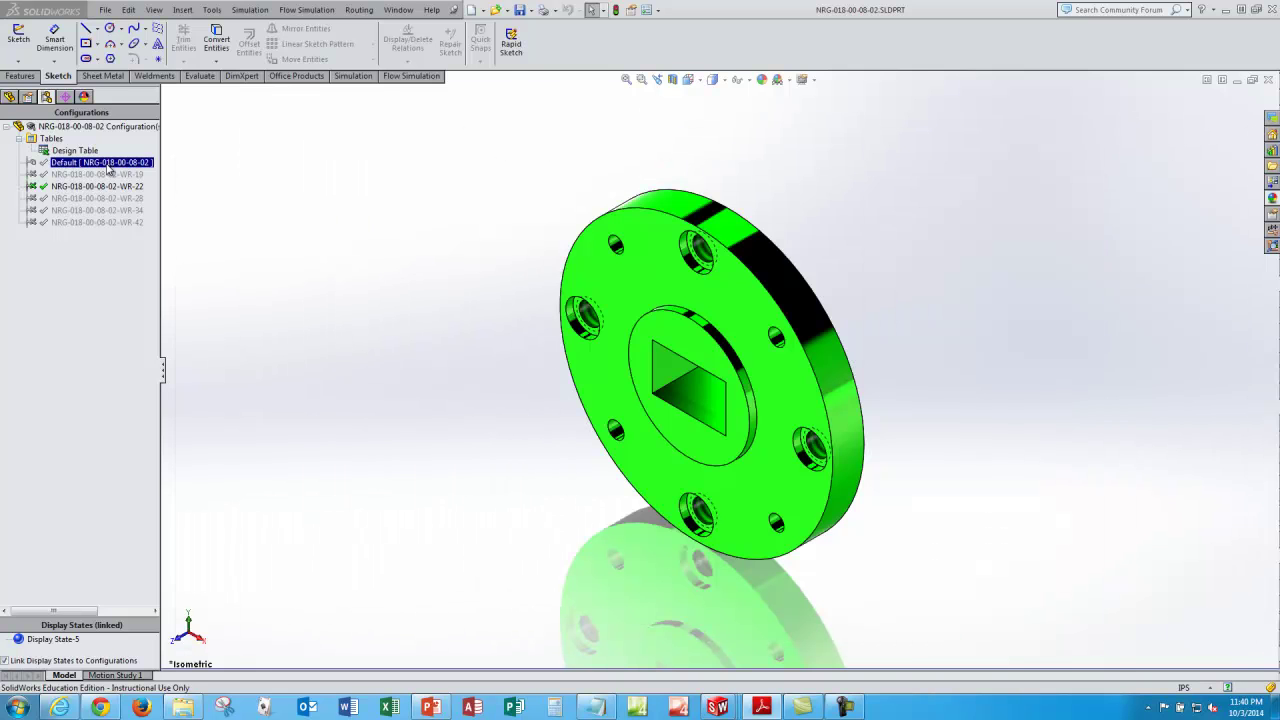
# Step: Switch back to the NRG-018-00-08 waveguide assembly window
pyautogui.click(398, 9)
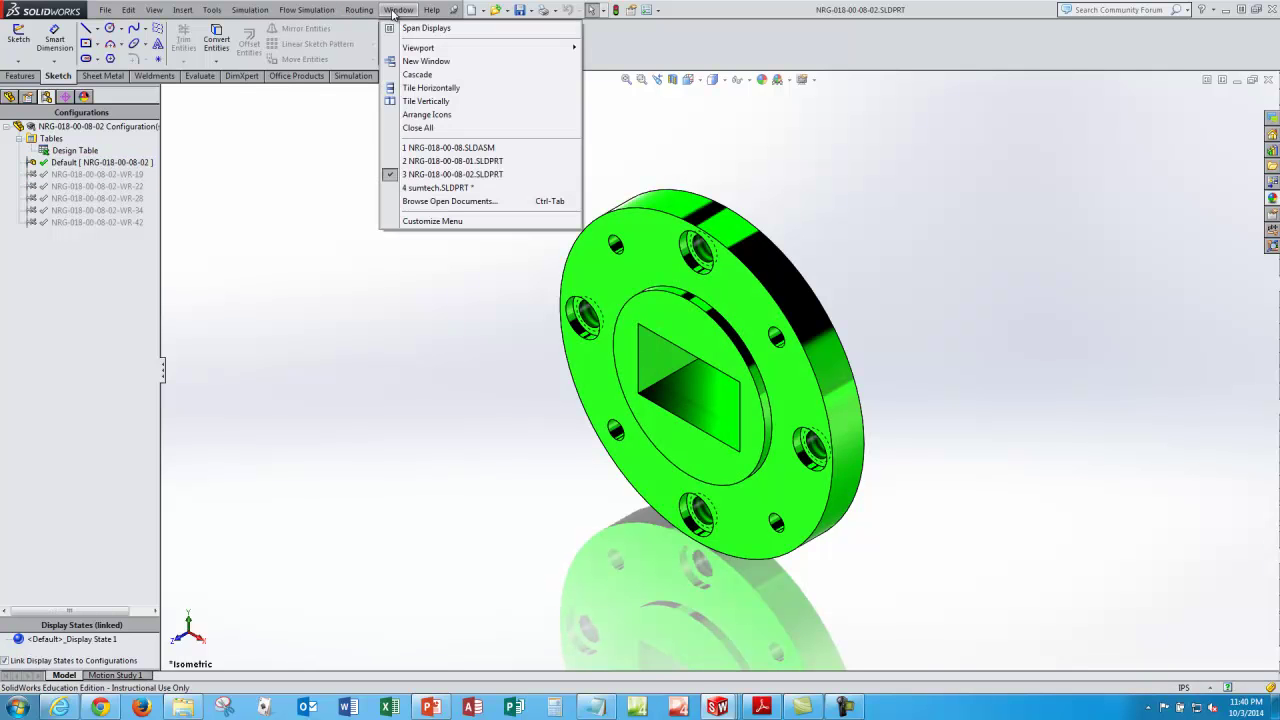
pyautogui.click(437, 148)
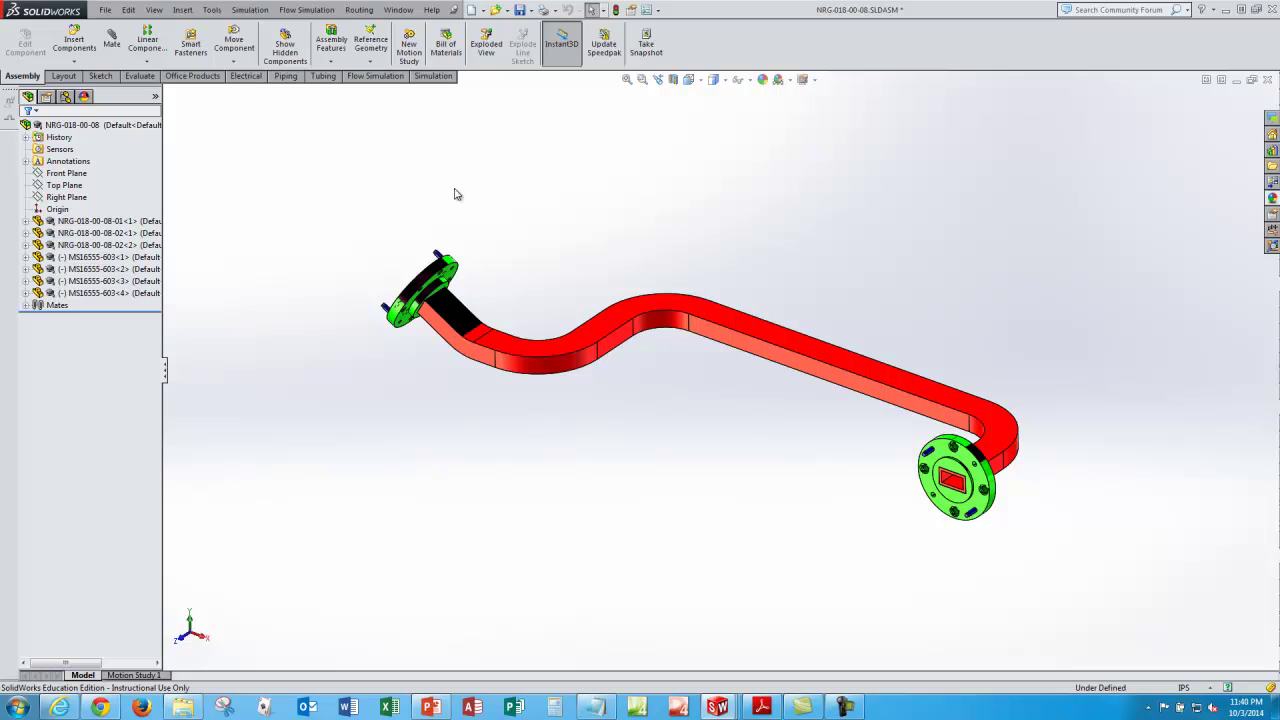
pyautogui.moveTo(737, 263); pyautogui.dragTo(734, 268, button='middle')
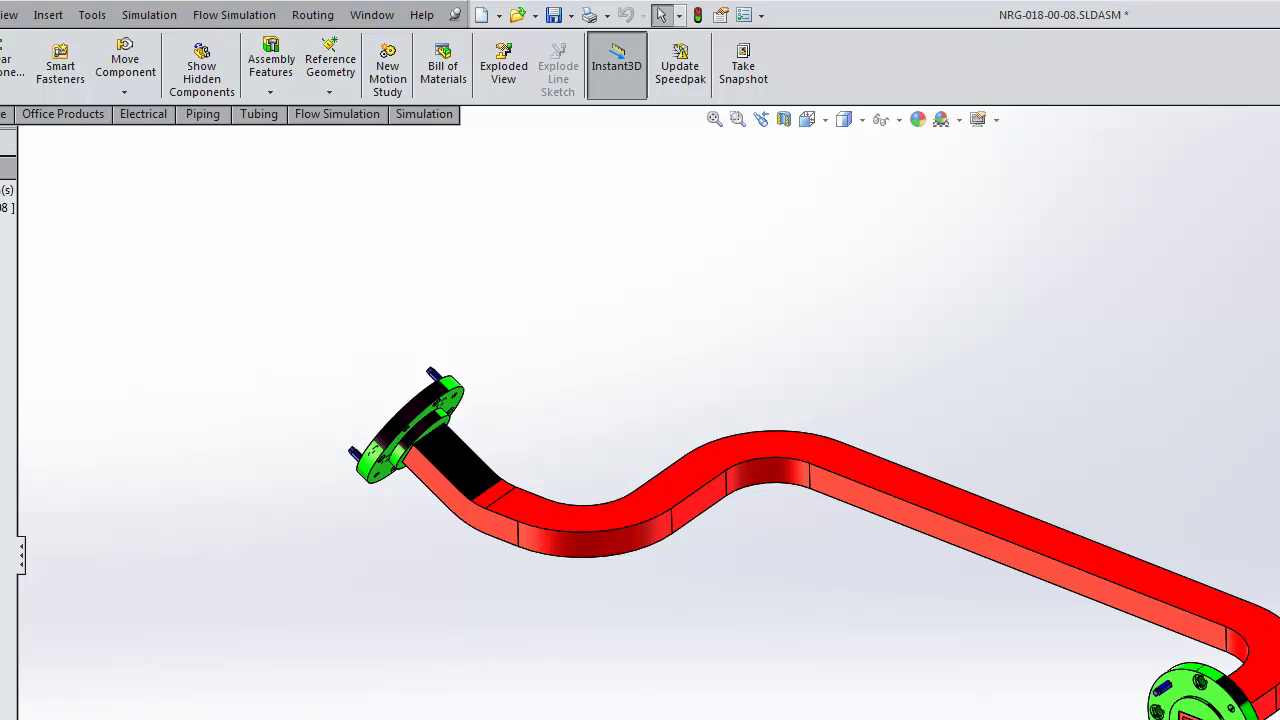
# Step: Insert a design table into the assembly with Source set to Blank
pyautogui.click(58, 15)
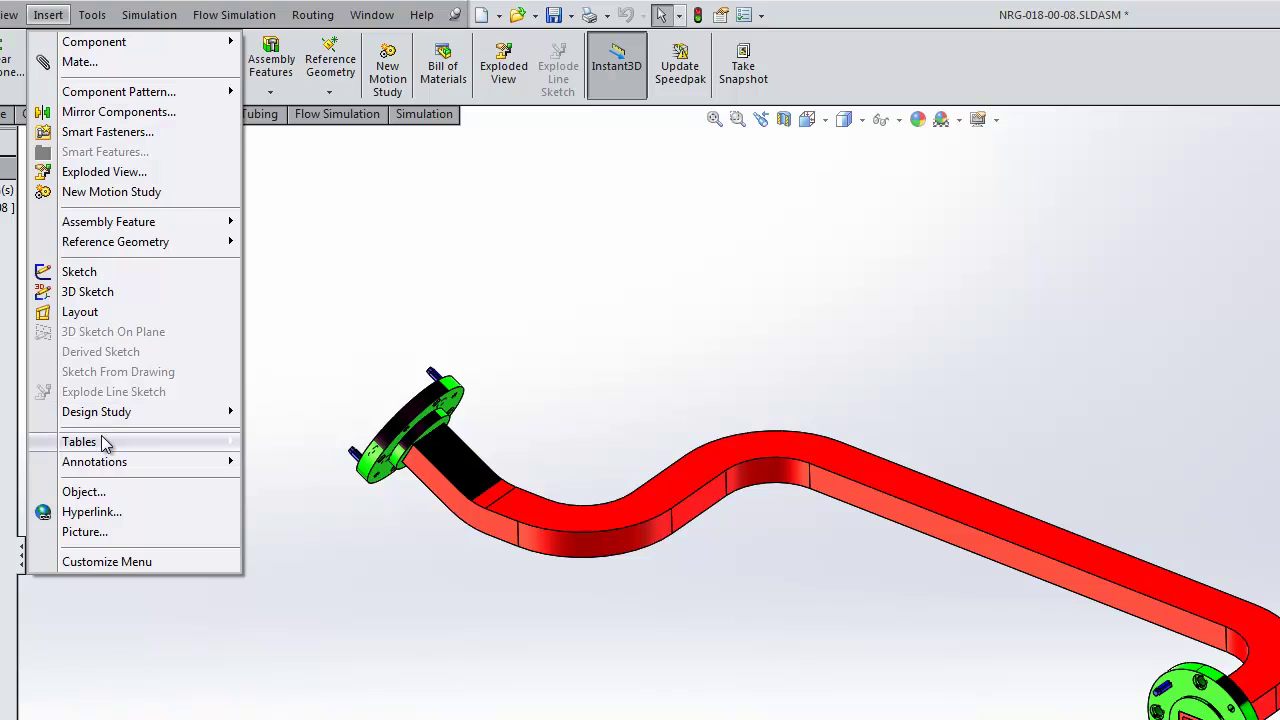
pyautogui.moveTo(103, 443)
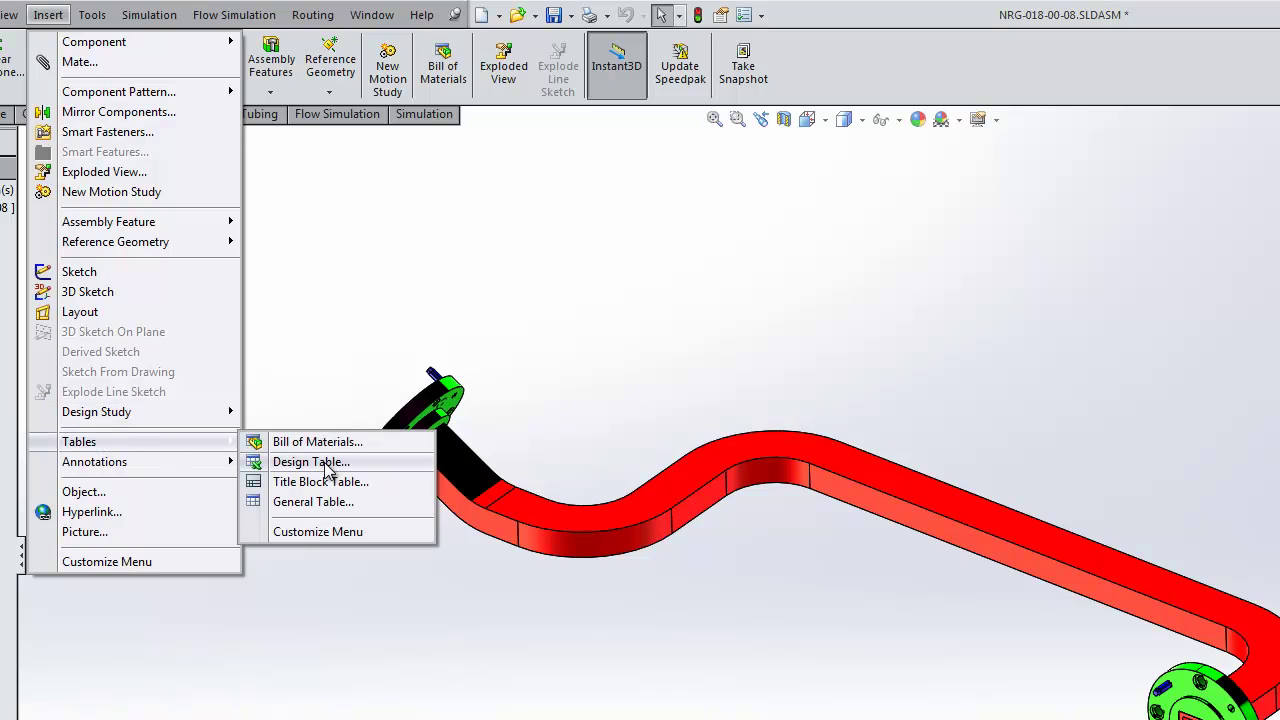
pyautogui.click(500, 341)
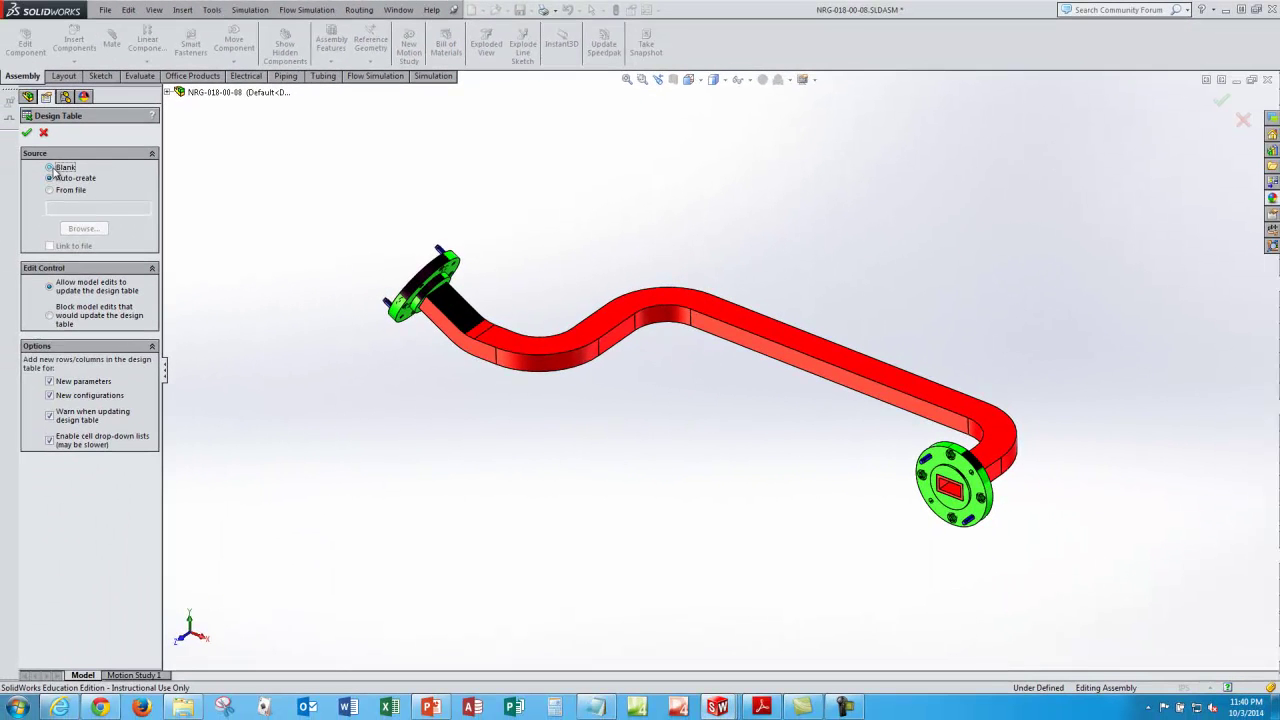
pyautogui.click(50, 167)
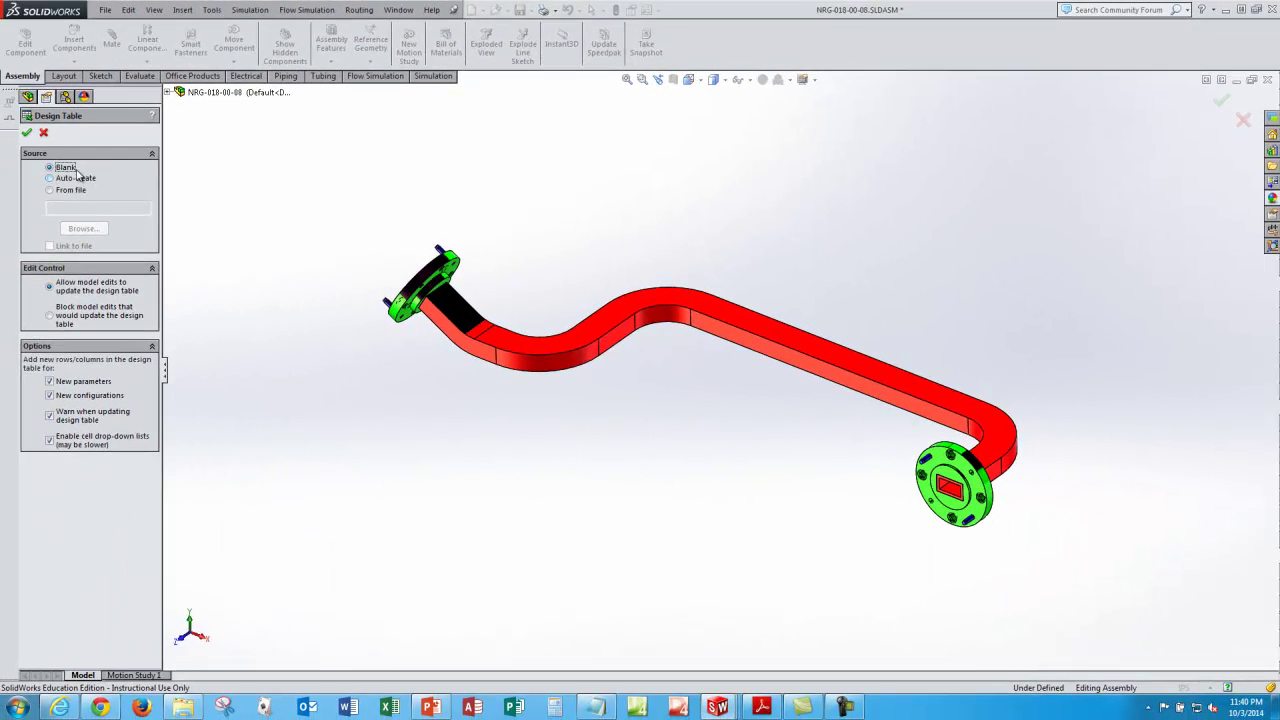
# Step: Create the blank design table and rename the A3 configuration to NRG-018-00-08-WR-42
pyautogui.click(26, 134)
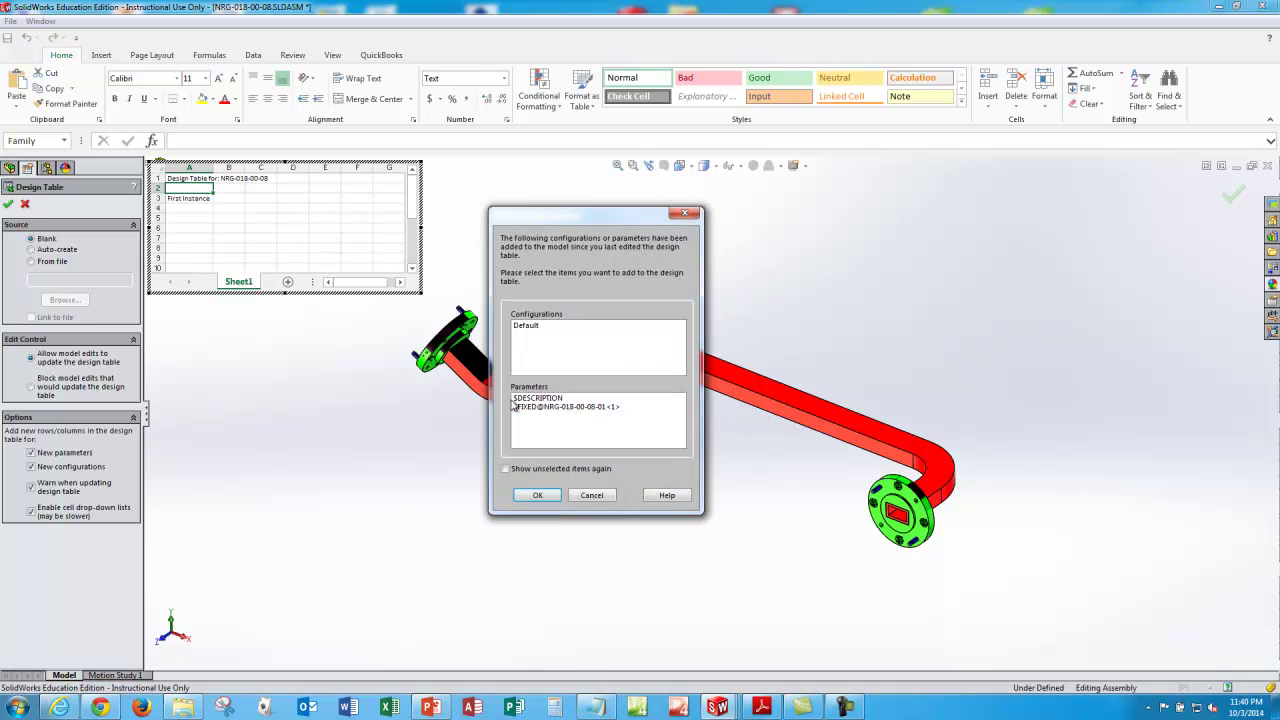
pyautogui.click(540, 491)
pyautogui.click(195, 198)
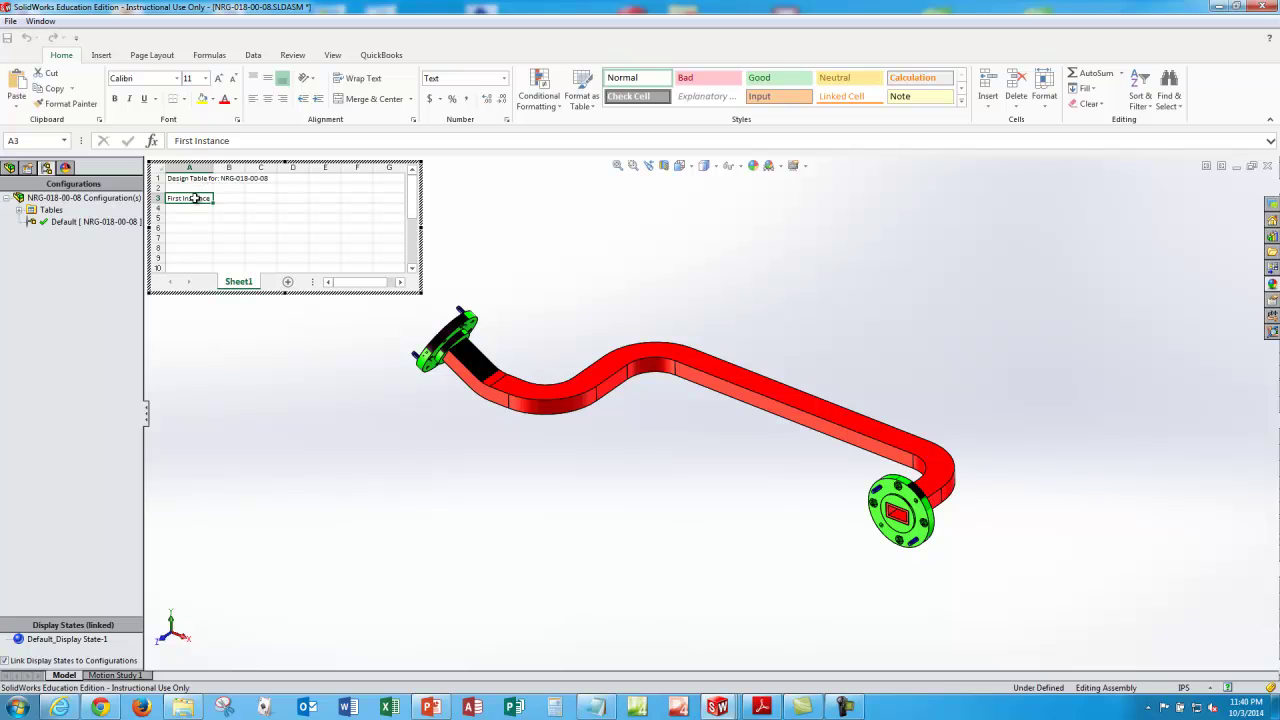
pyautogui.moveTo(236, 141); pyautogui.dragTo(160, 136)
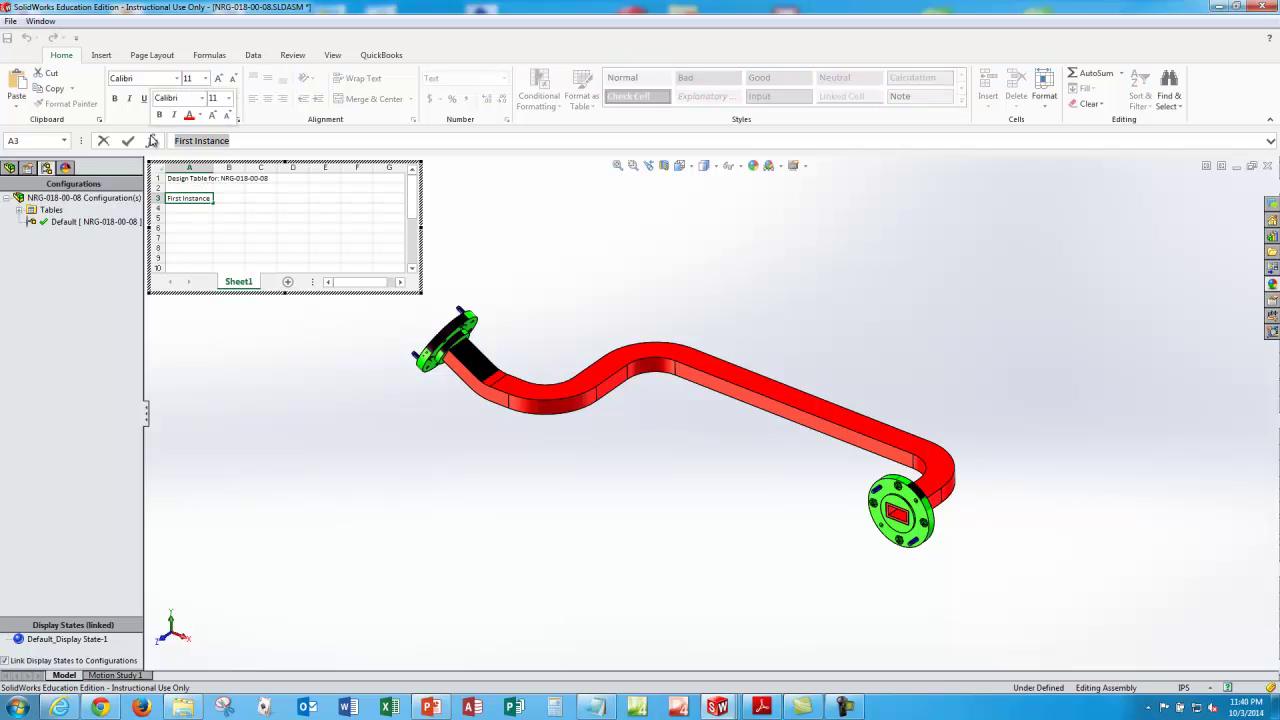
pyautogui.write('n')
pyautogui.write('NR')
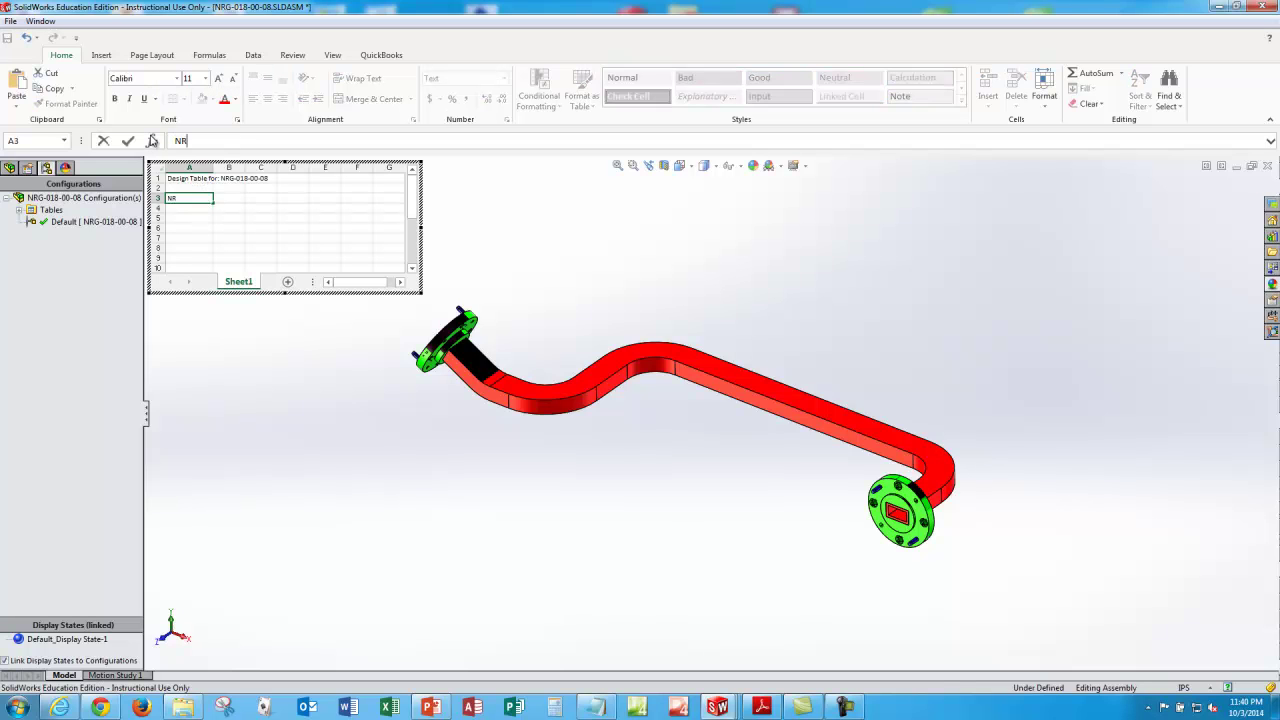
pyautogui.write('G-018-00-08-WR-42')
pyautogui.press('Return')
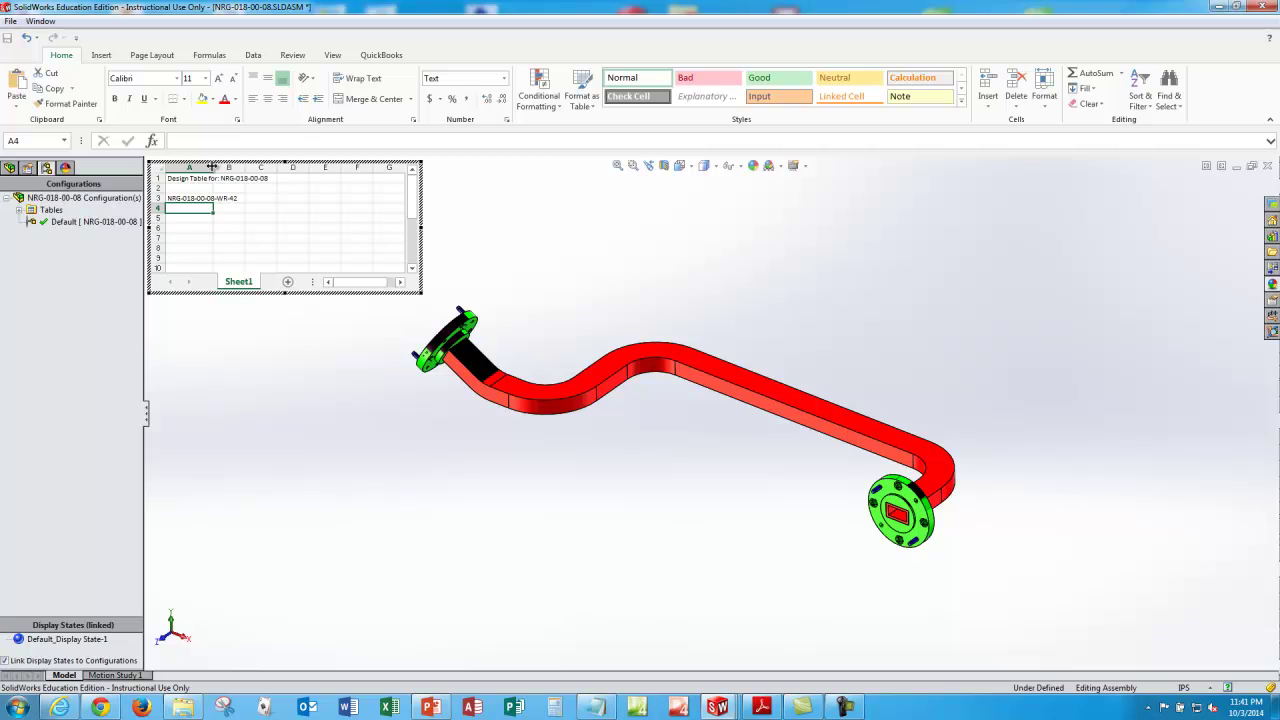
# Step: Widen the design table and enter $CONFIGURATION@NRG-018-00-08-01 as the B2 header
pyautogui.moveTo(212, 167); pyautogui.dragTo(287, 208)
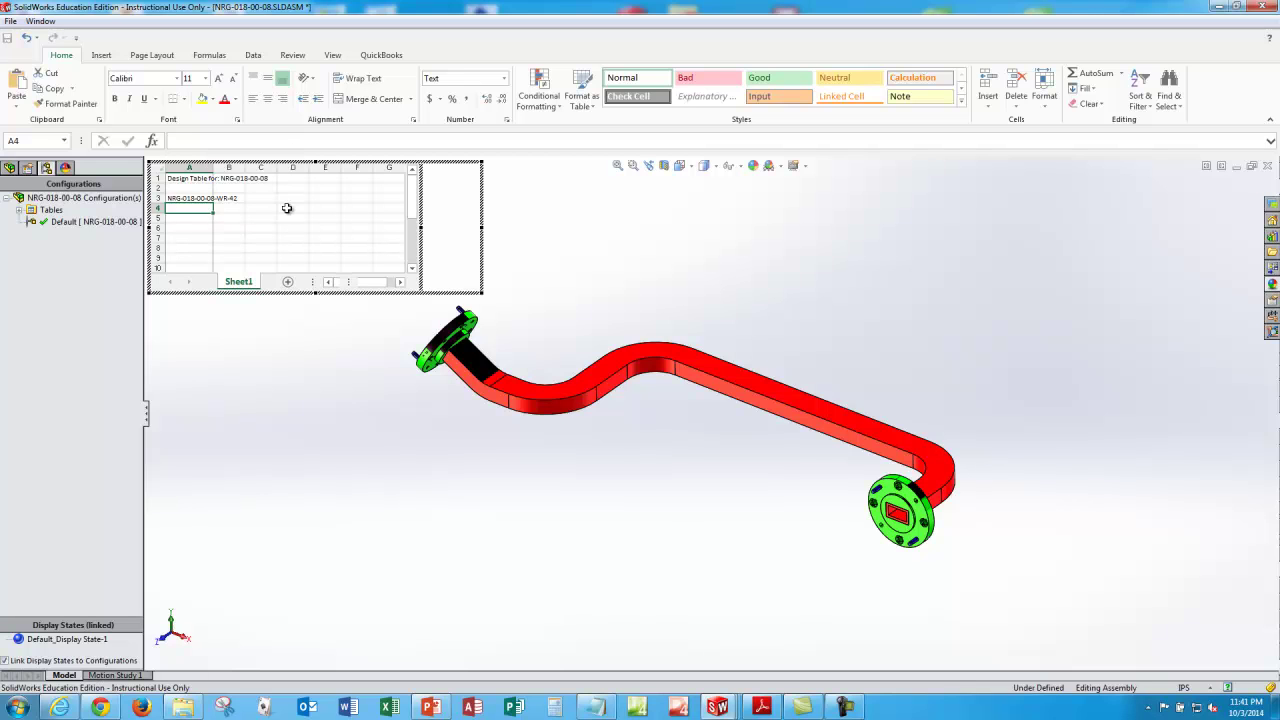
pyautogui.click(282, 188)
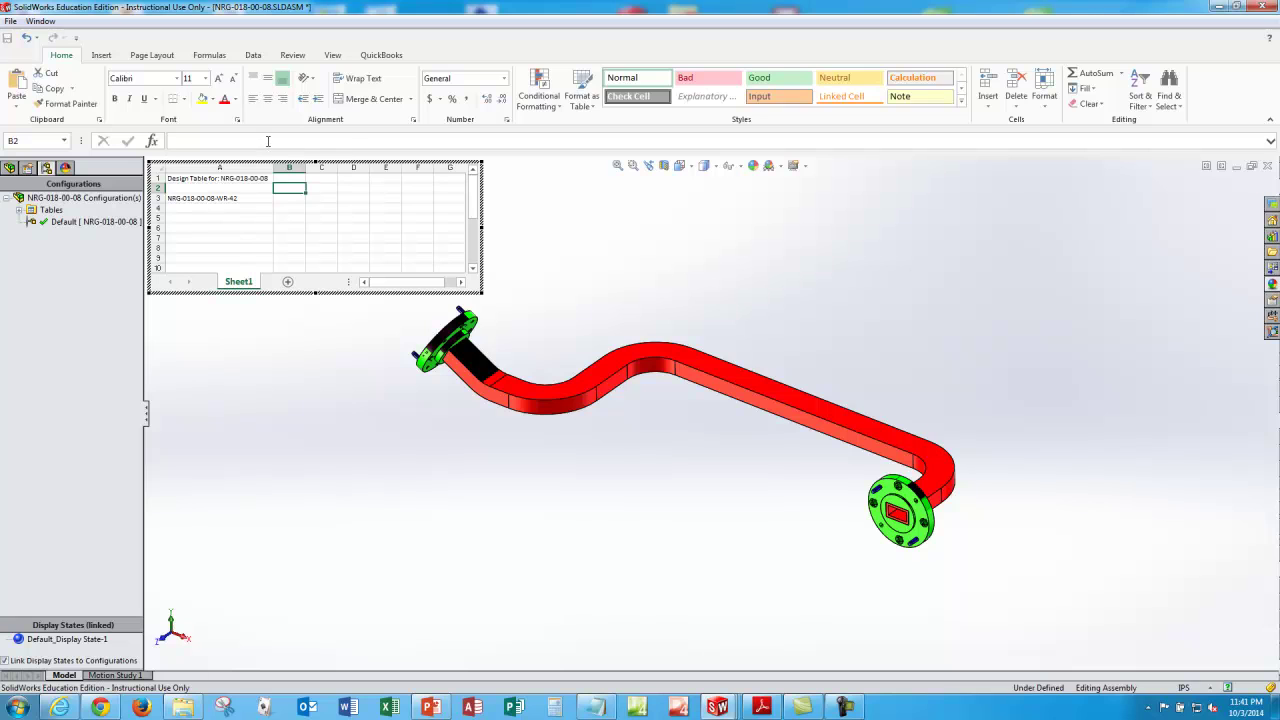
pyautogui.click(351, 145)
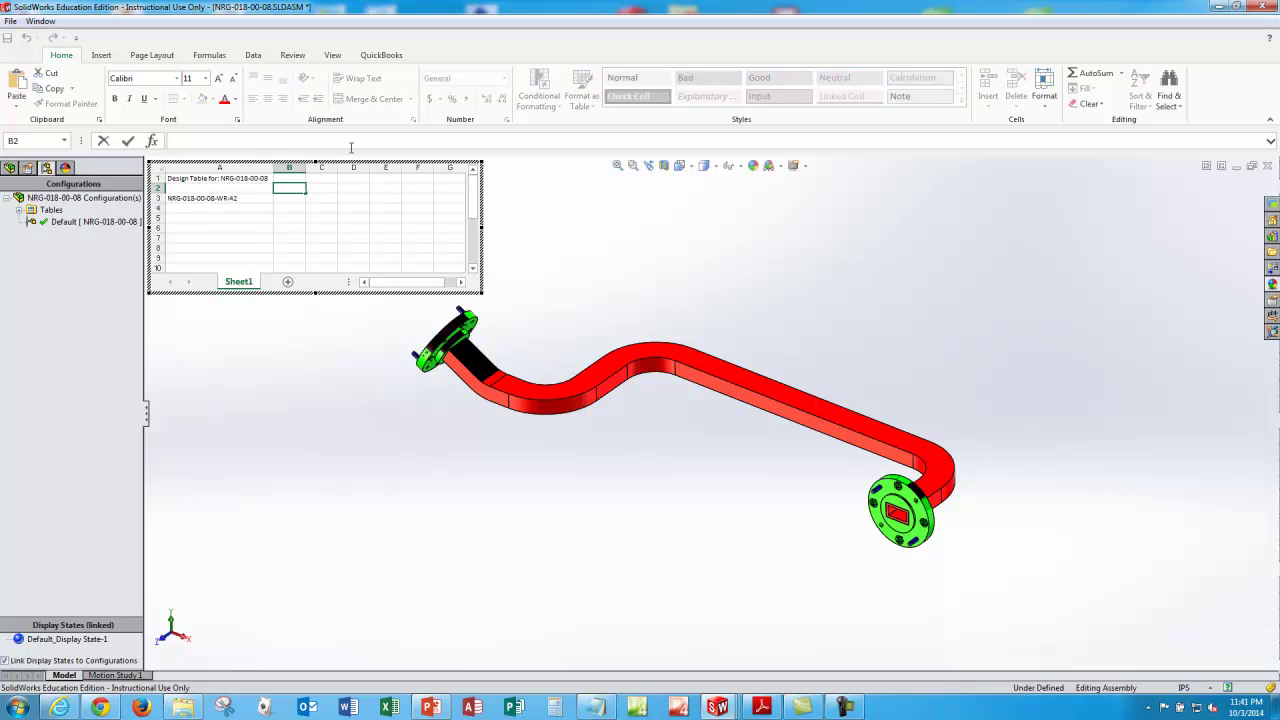
pyautogui.write('$')
pyautogui.write('CONFIGURATION@NRG-018-0')
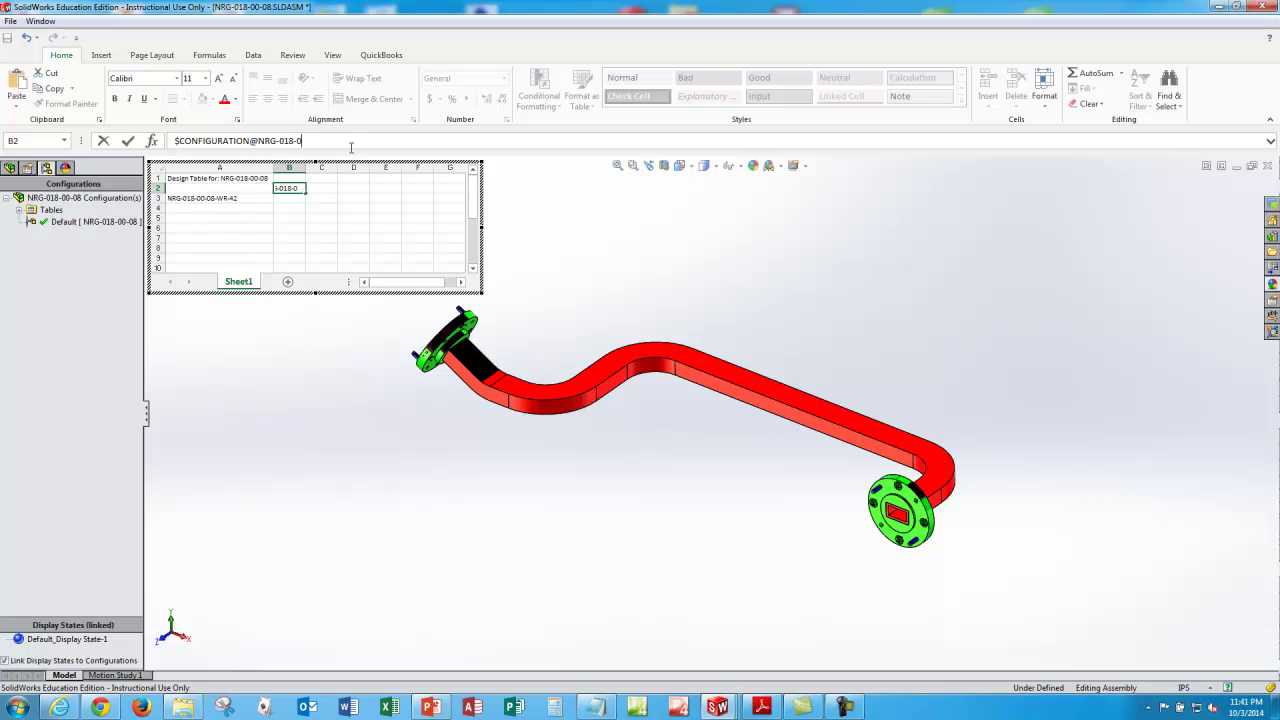
pyautogui.write('0-08-01')
pyautogui.press('Return')
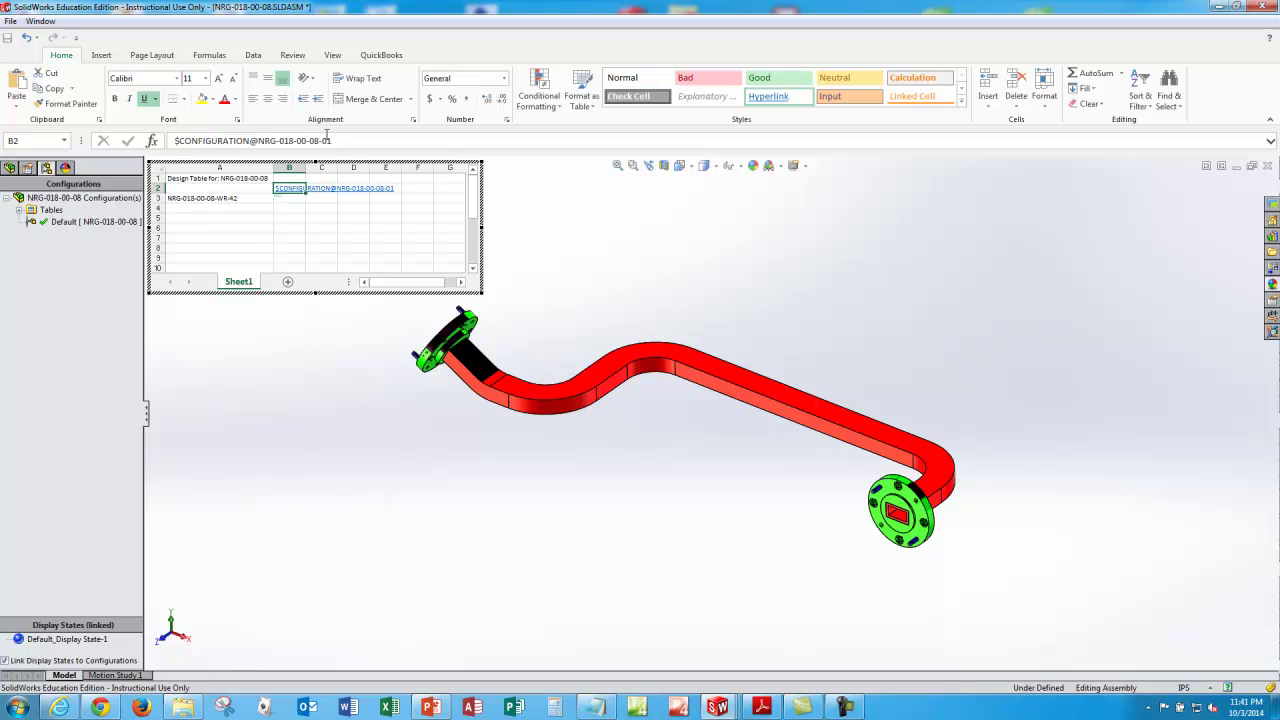
# Step: Bring up Format Cells for cell B2 at its Alignment settings
pyautogui.rightClick(288, 193)
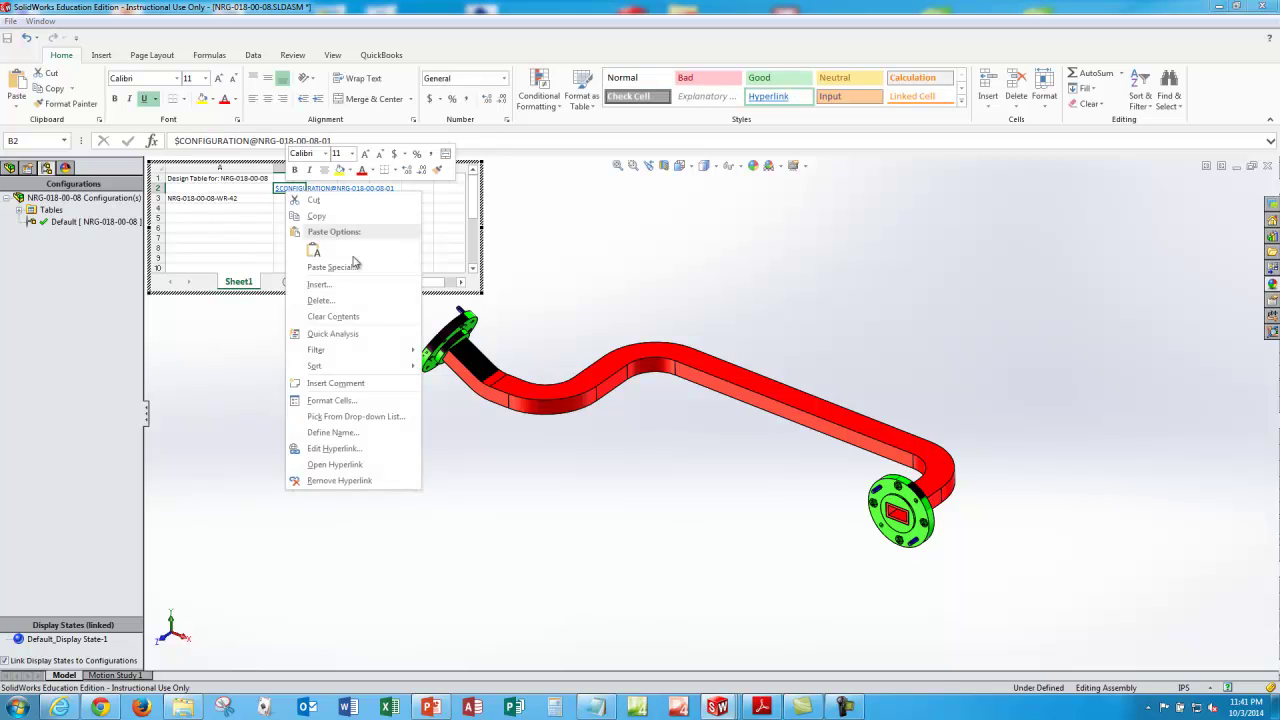
pyautogui.click(350, 401)
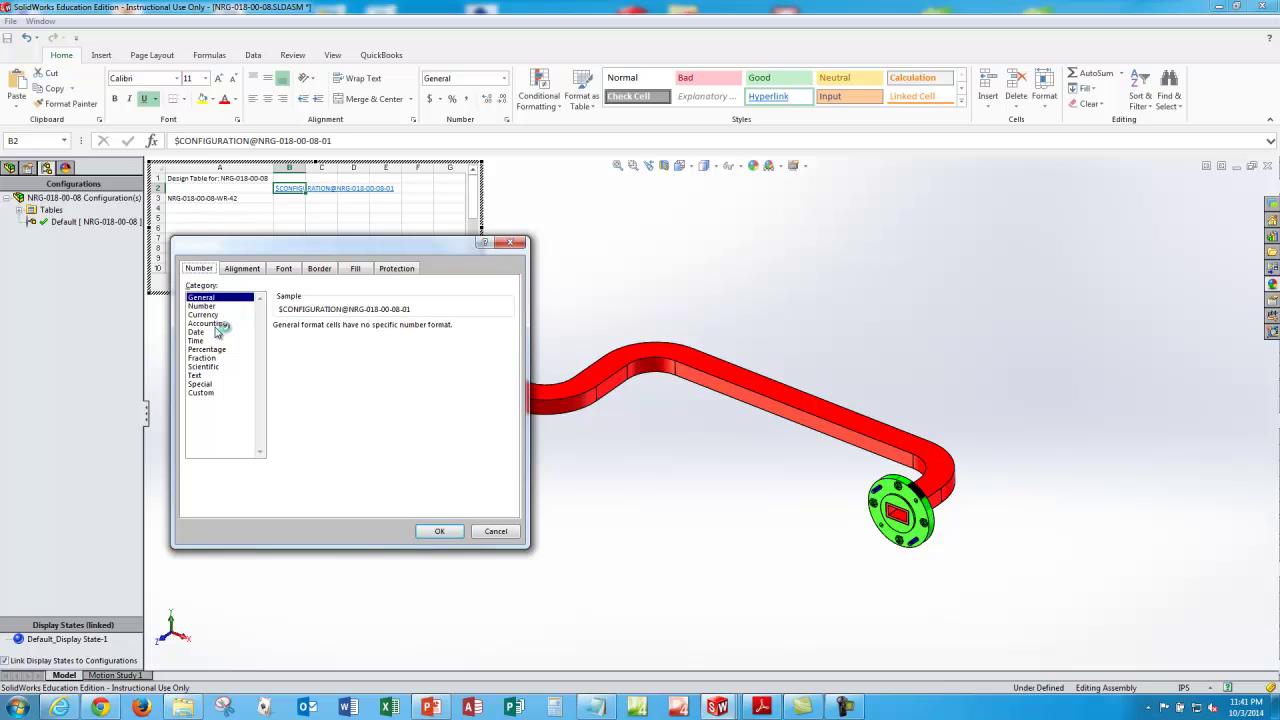
pyautogui.click(242, 268)
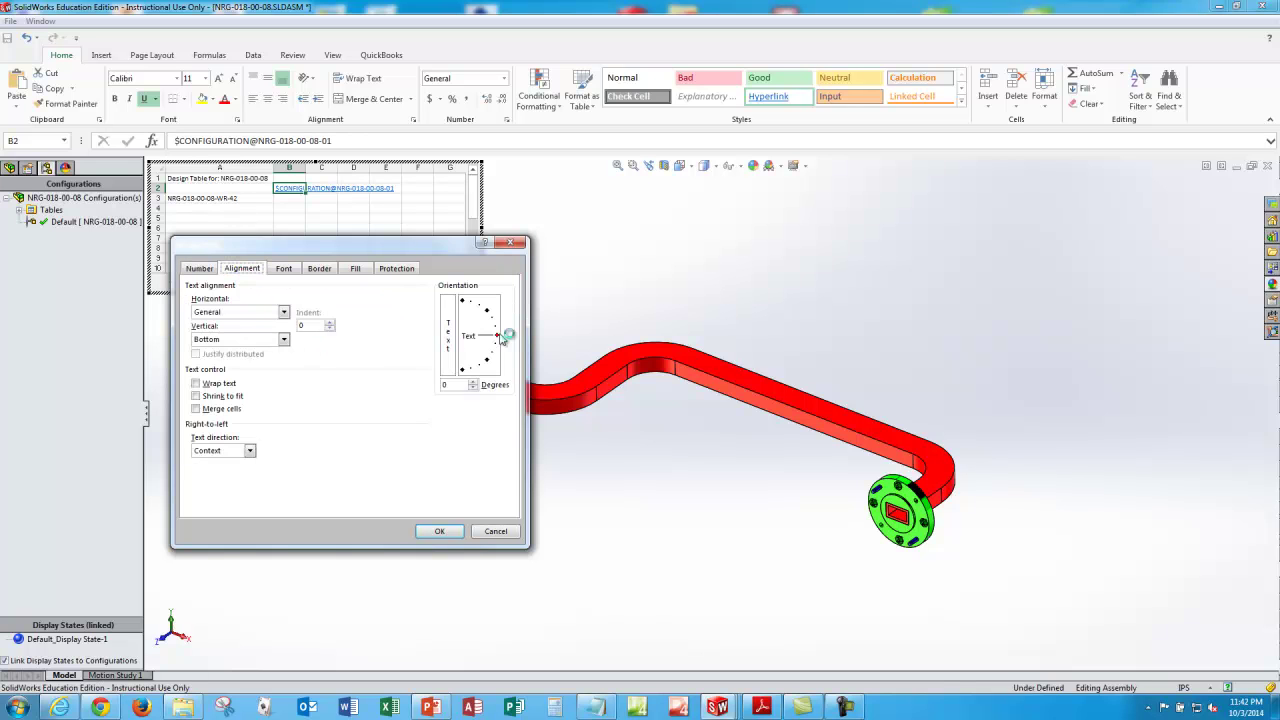
# Step: Rotate the B2 header to 90° and copy it into C2 as $CONFIGURATION@NRG-018-00-08-02
pyautogui.moveTo(505, 335); pyautogui.dragTo(462, 300)
pyautogui.click(439, 531)
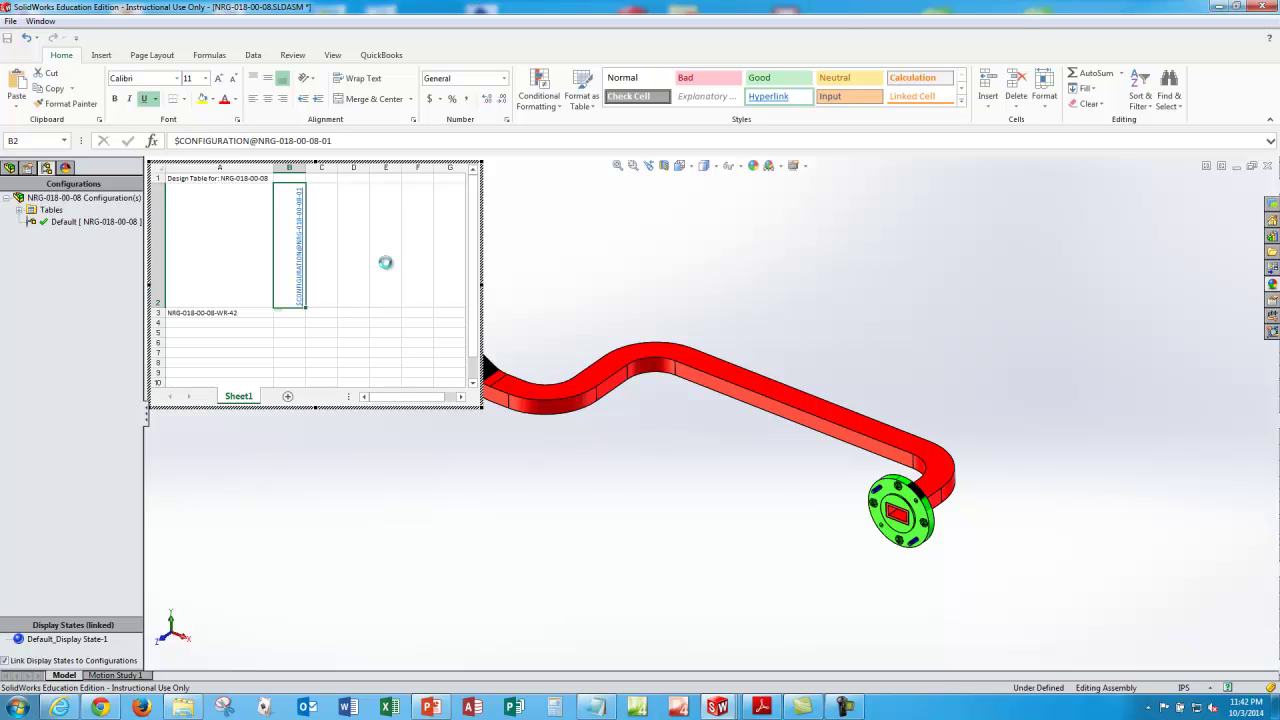
pyautogui.hotkey('ctrl', 'c')
pyautogui.press('Right')
pyautogui.hotkey('ctrl', 'v')
pyautogui.press('Escape')
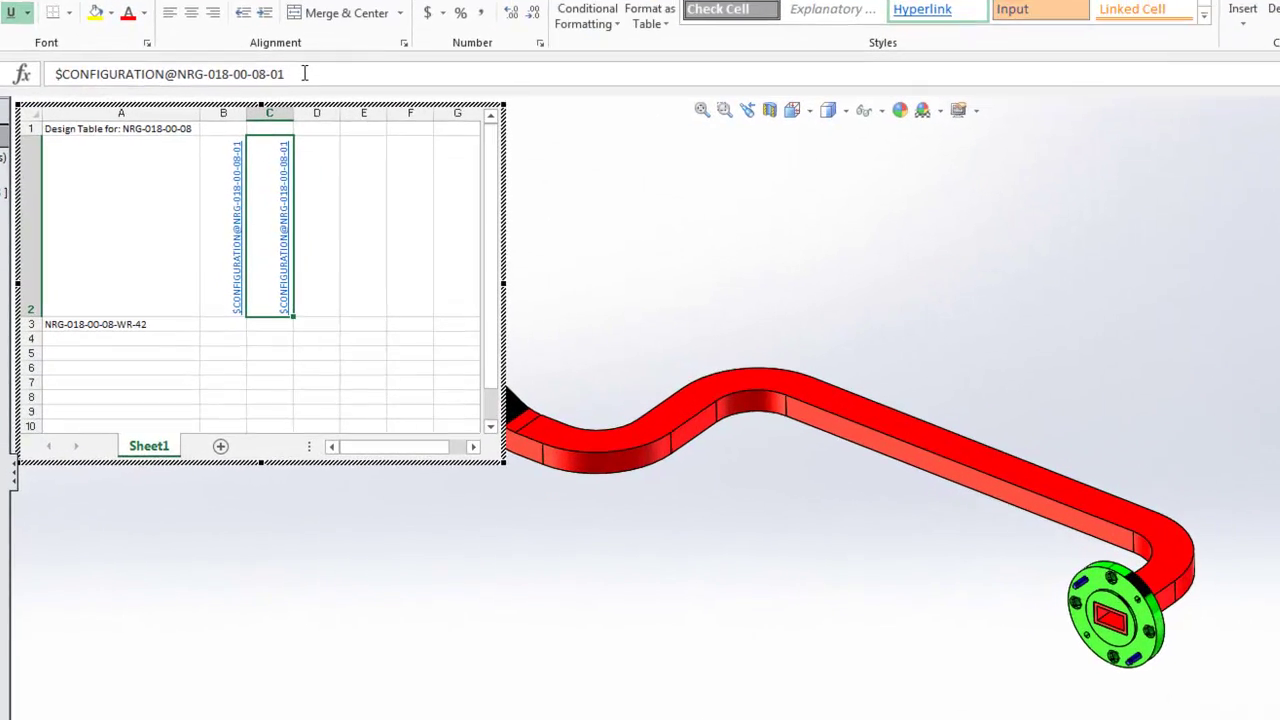
pyautogui.click(345, 141)
pyautogui.press('BackSpace')
pyautogui.write('2')
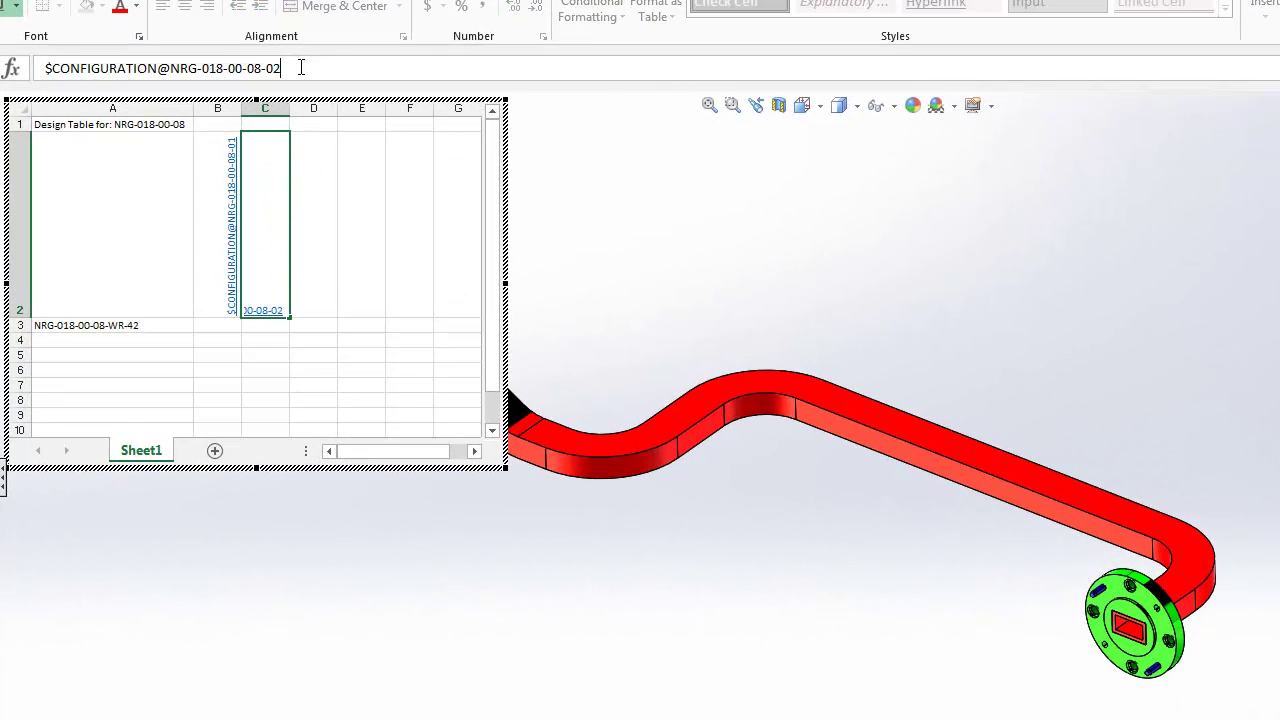
pyautogui.press('Return')
pyautogui.press('Up')
pyautogui.press('Left')
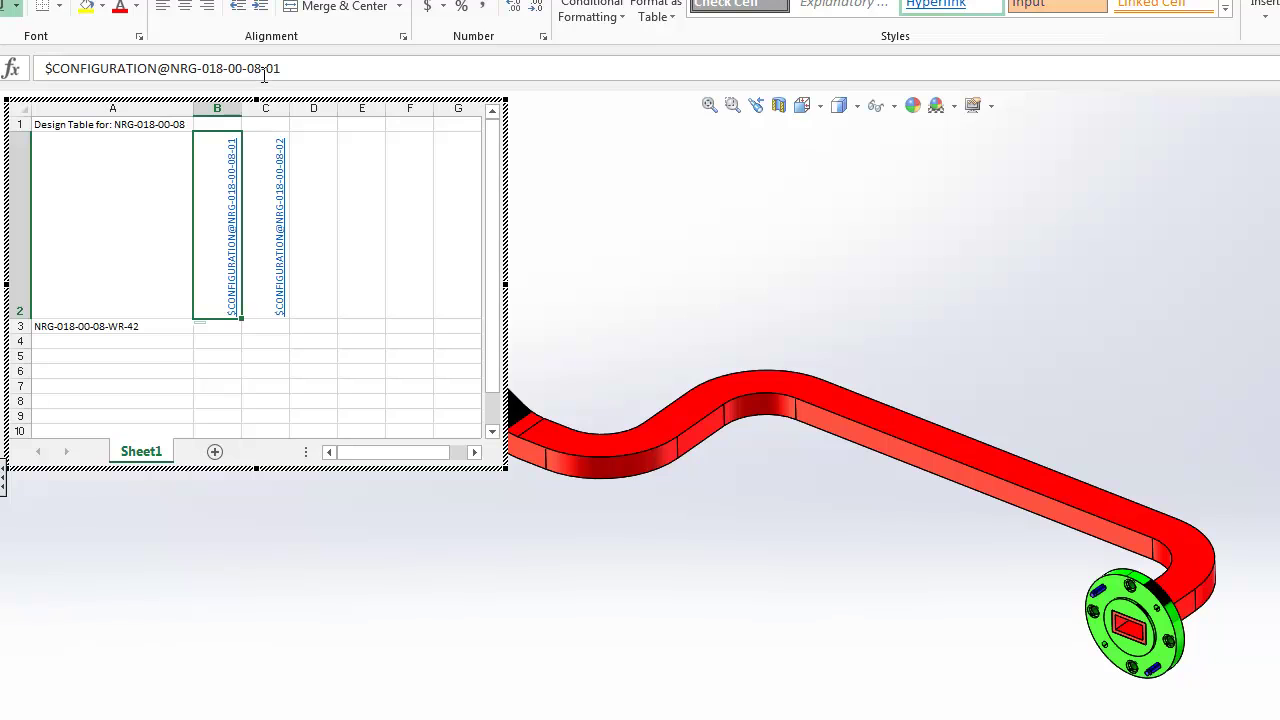
# Step: Append <1> to the B2 header, making it $CONFIGURATION@NRG-018-00-08-01<1>
pyautogui.click(293, 67)
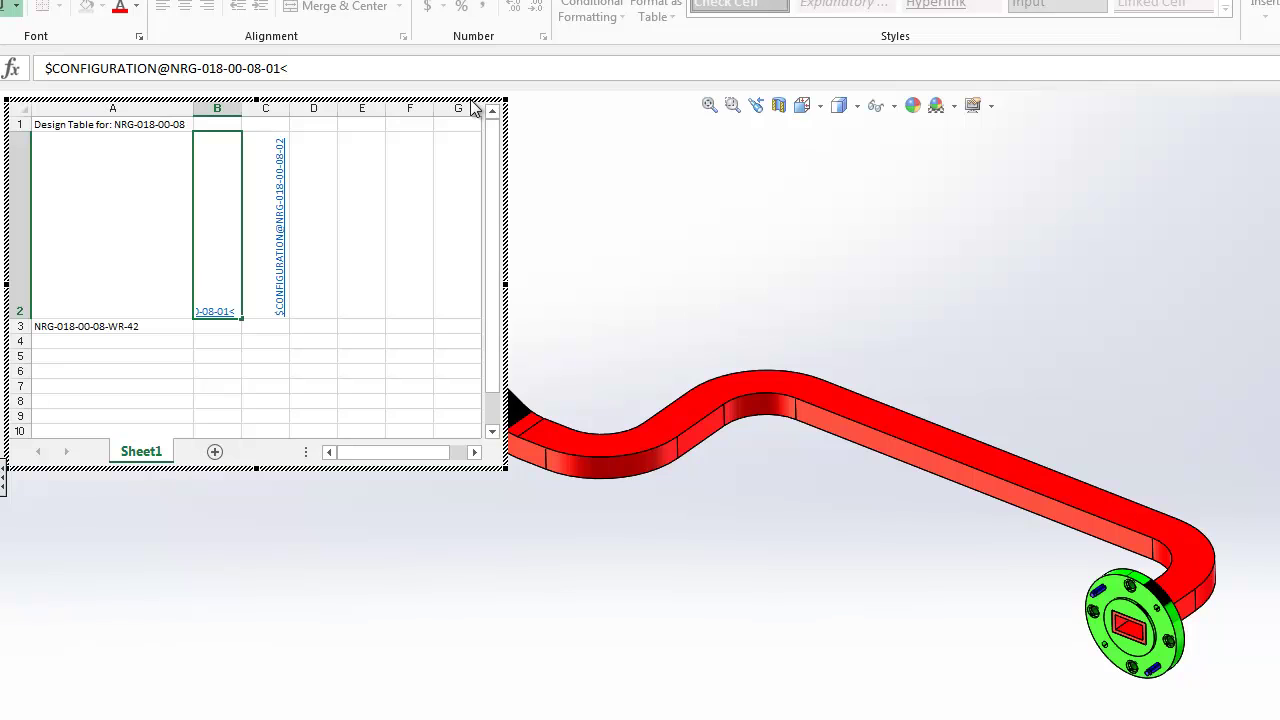
pyautogui.write('1>')
pyautogui.press('Return')
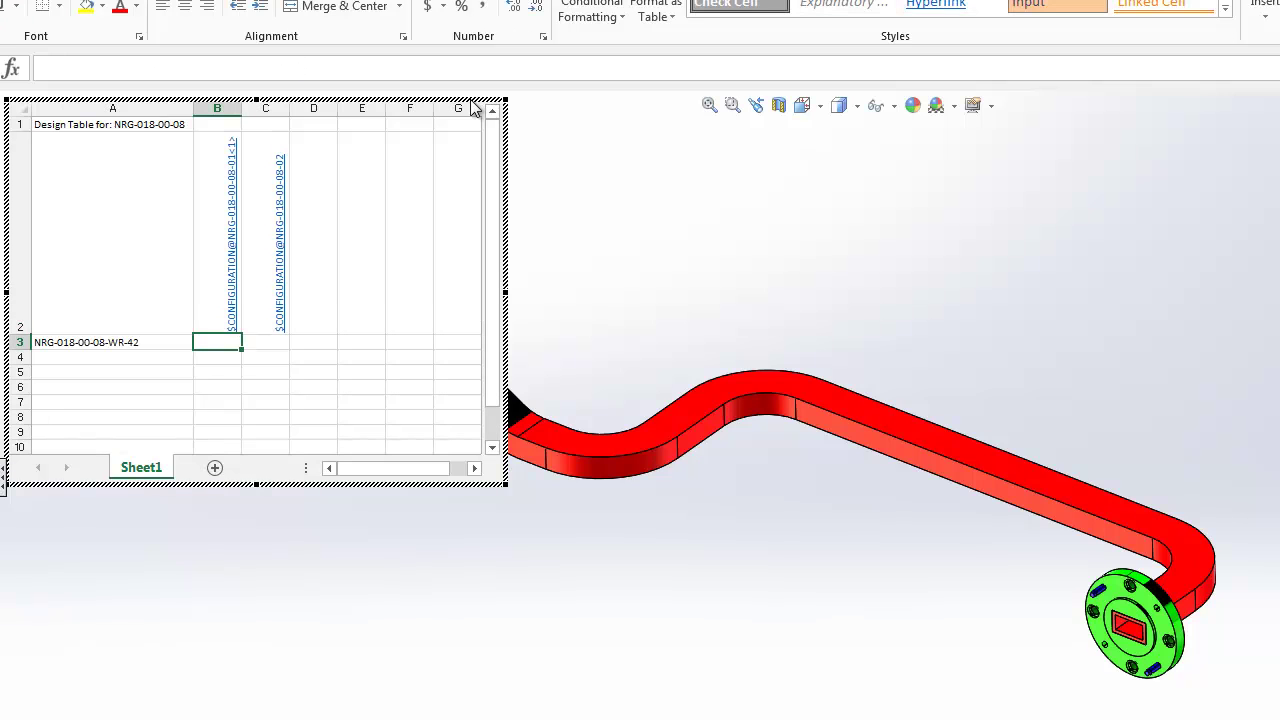
pyautogui.press('Up')
pyautogui.press('Right')
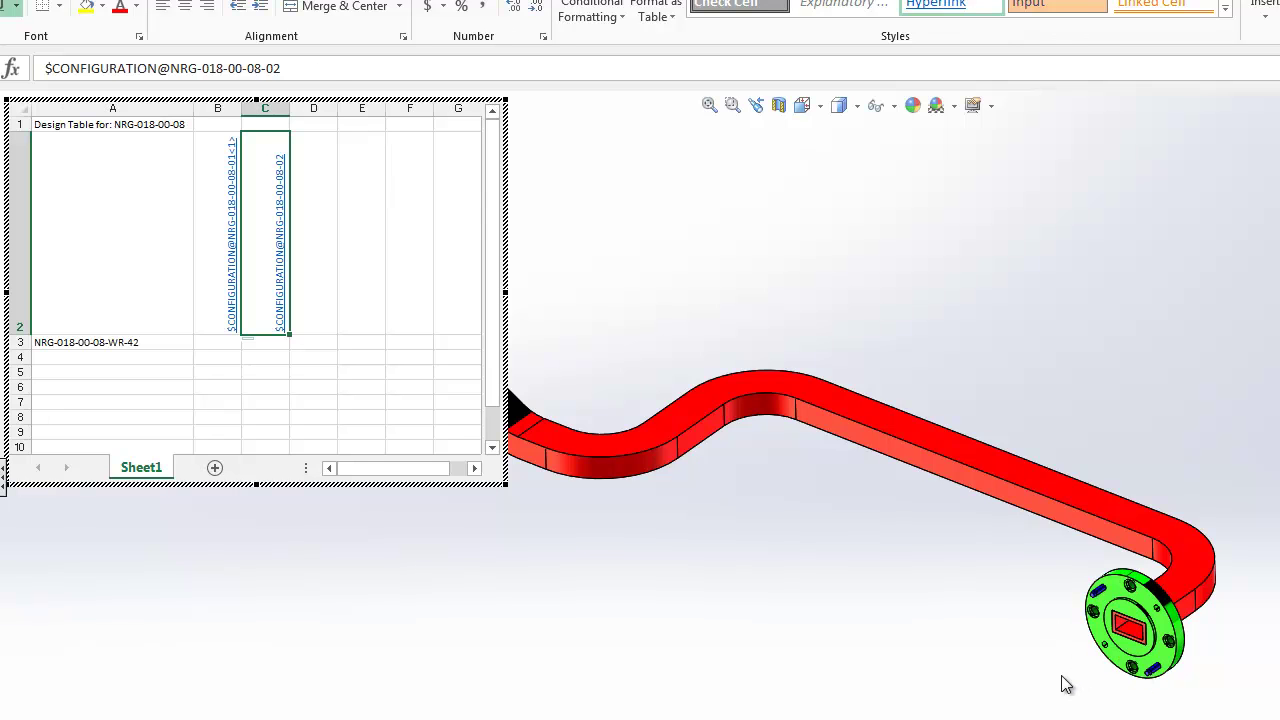
# Step: Append <*> to the C2 header and check both headers
pyautogui.click(299, 67)
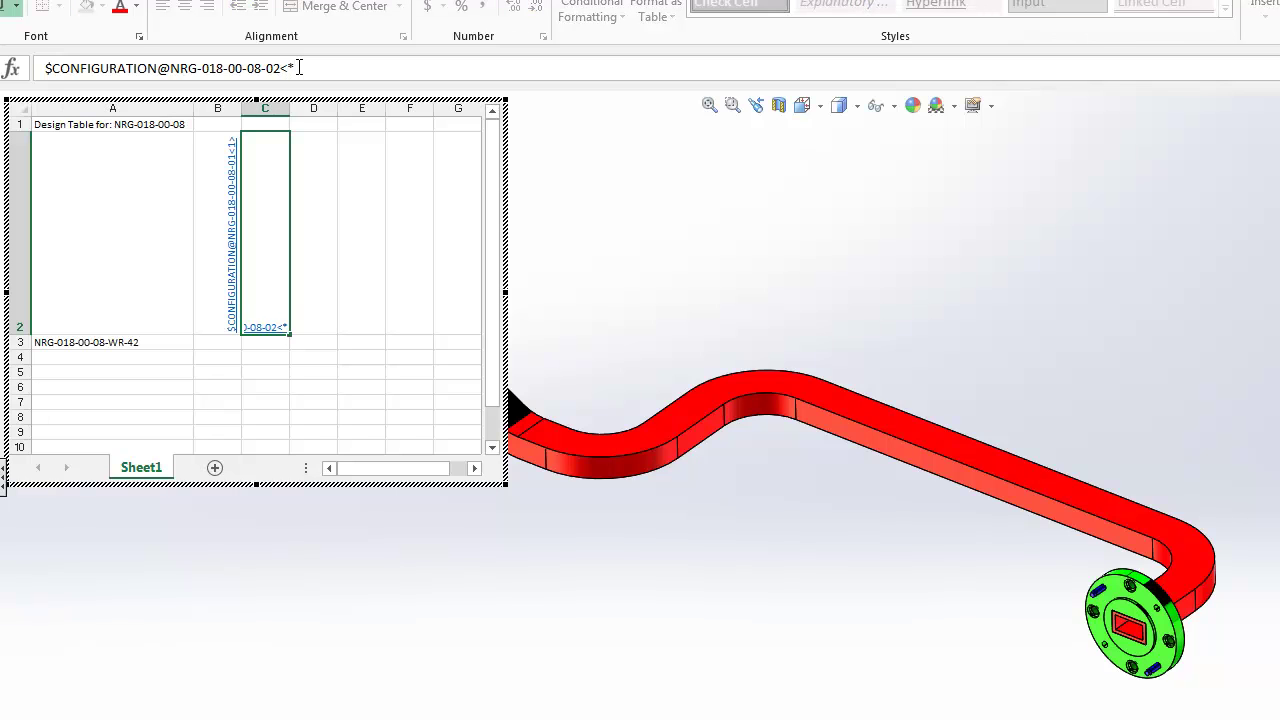
pyautogui.write('<*>')
pyautogui.press('Return')
pyautogui.press('Up')
pyautogui.press('Left')
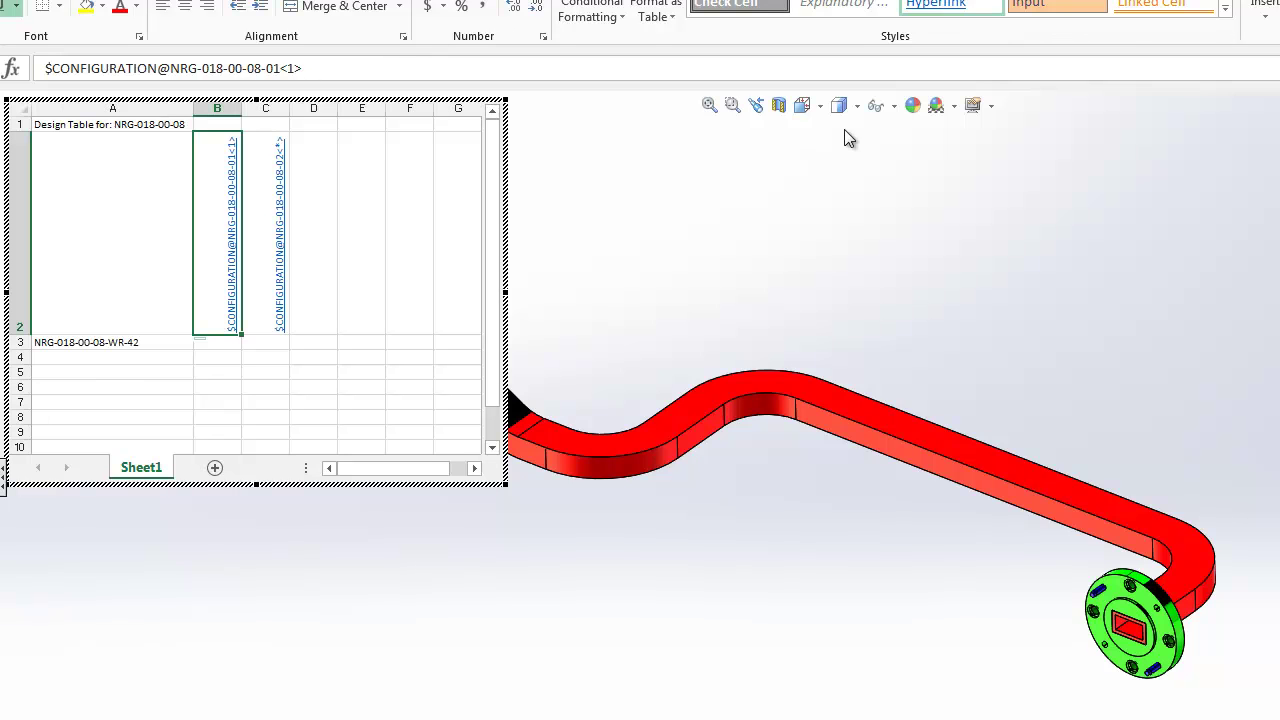
pyautogui.press('Right')
pyautogui.press('Left')
pyautogui.press('Right')
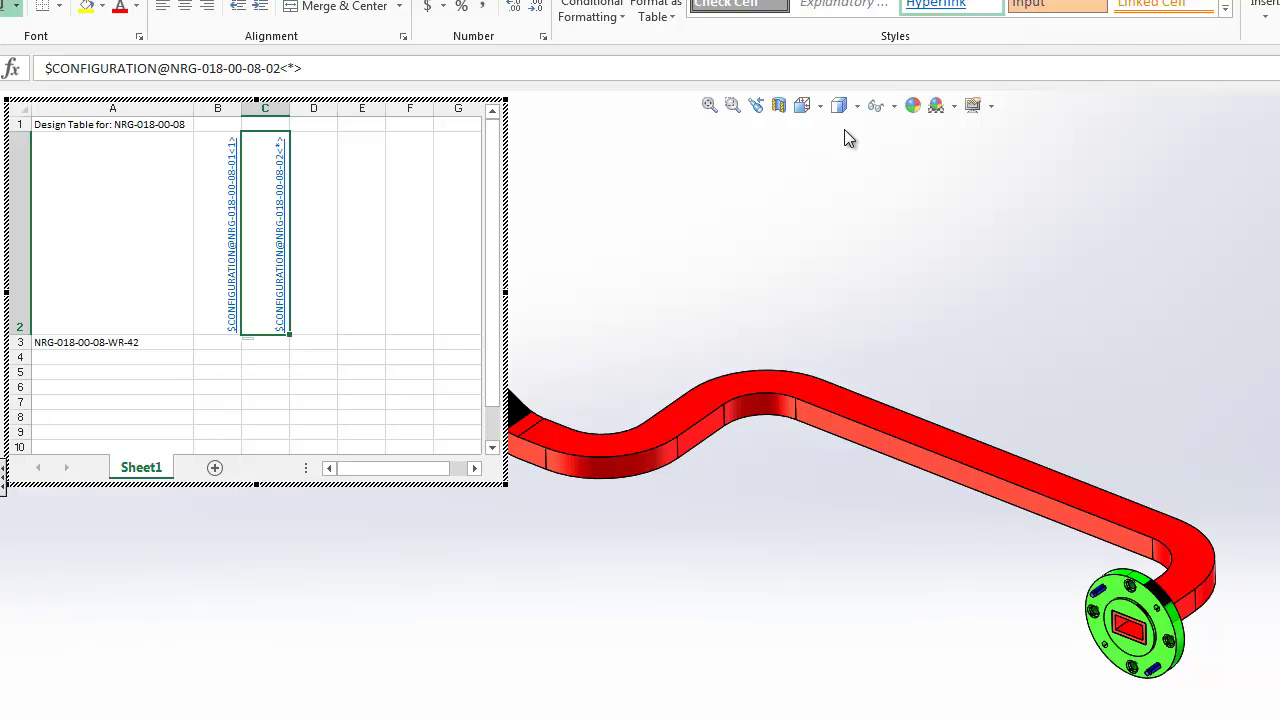
pyautogui.press('Down')
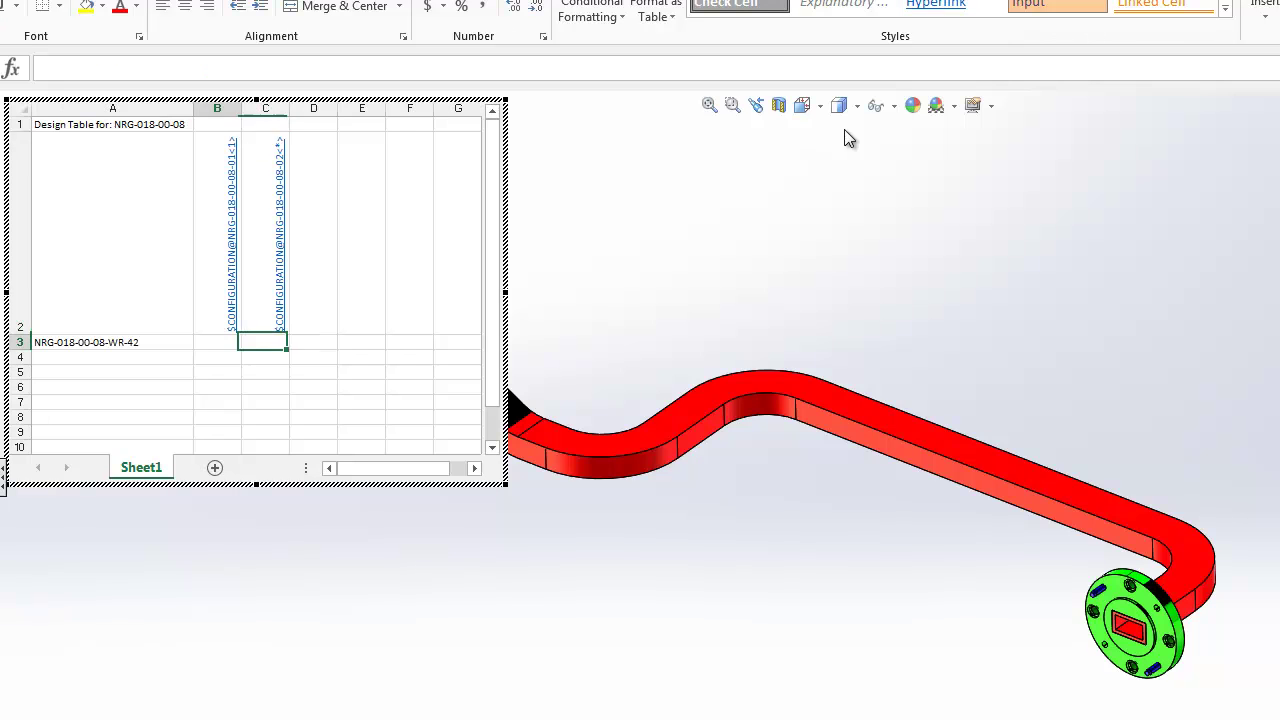
# Step: Fill the A3 WR-42 configuration name down to A7 and rename A4 to NRG-018-00-08-WR-34
pyautogui.press('Left')
pyautogui.press('Left')
pyautogui.hotkey('shift', 'Down')
pyautogui.hotkey('shift', 'Down')
pyautogui.hotkey('shift', 'Down')
pyautogui.hotkey('shift', 'Down')
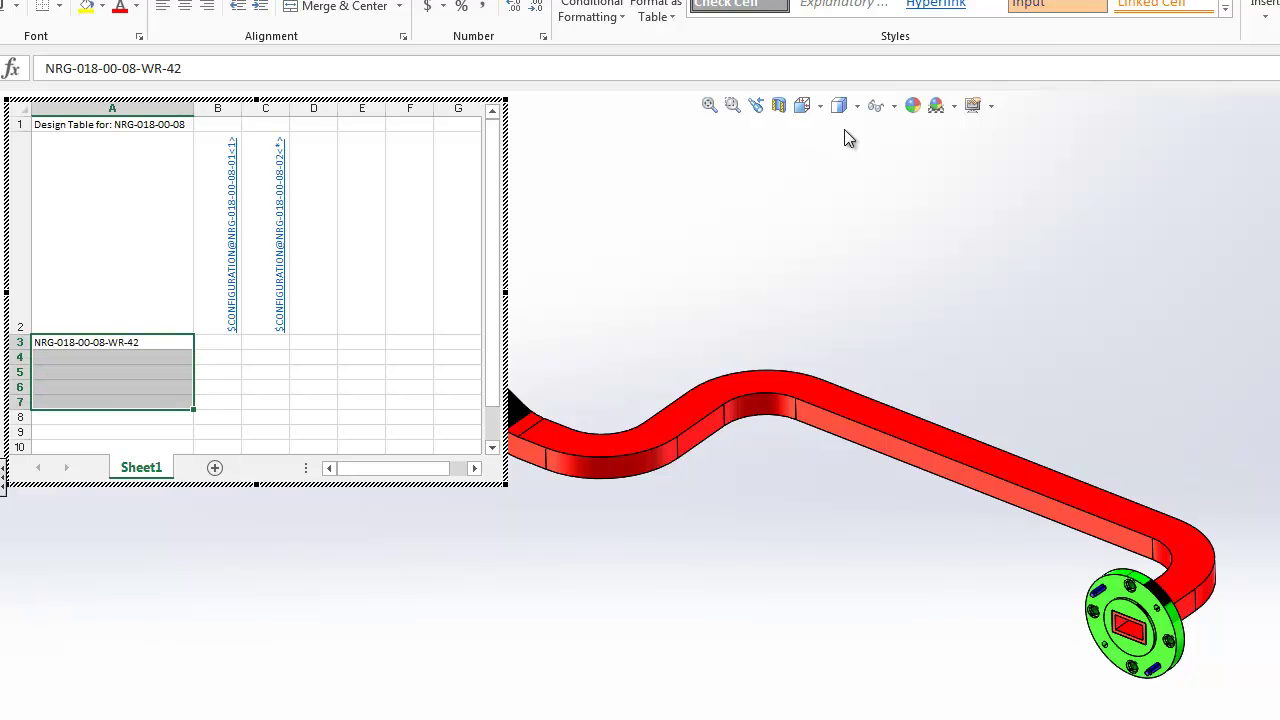
pyautogui.hotkey('ctrl', 'd')
pyautogui.press('Down')
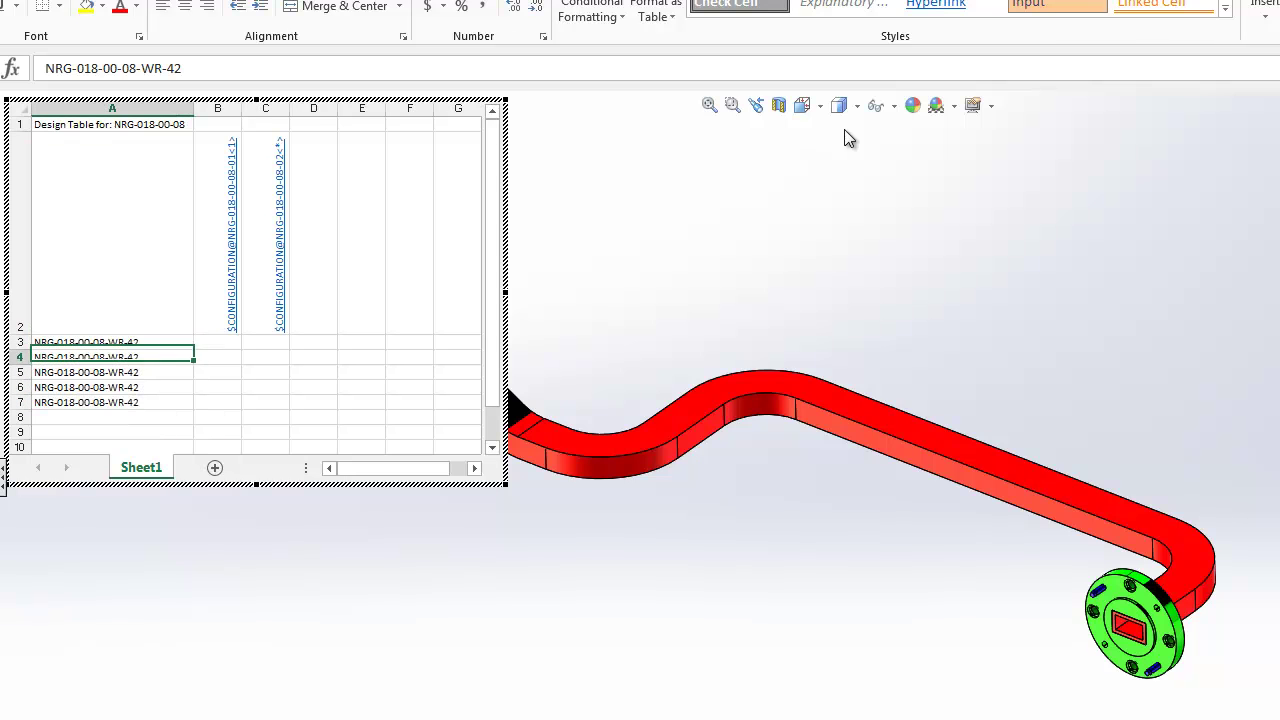
pyautogui.click(282, 74)
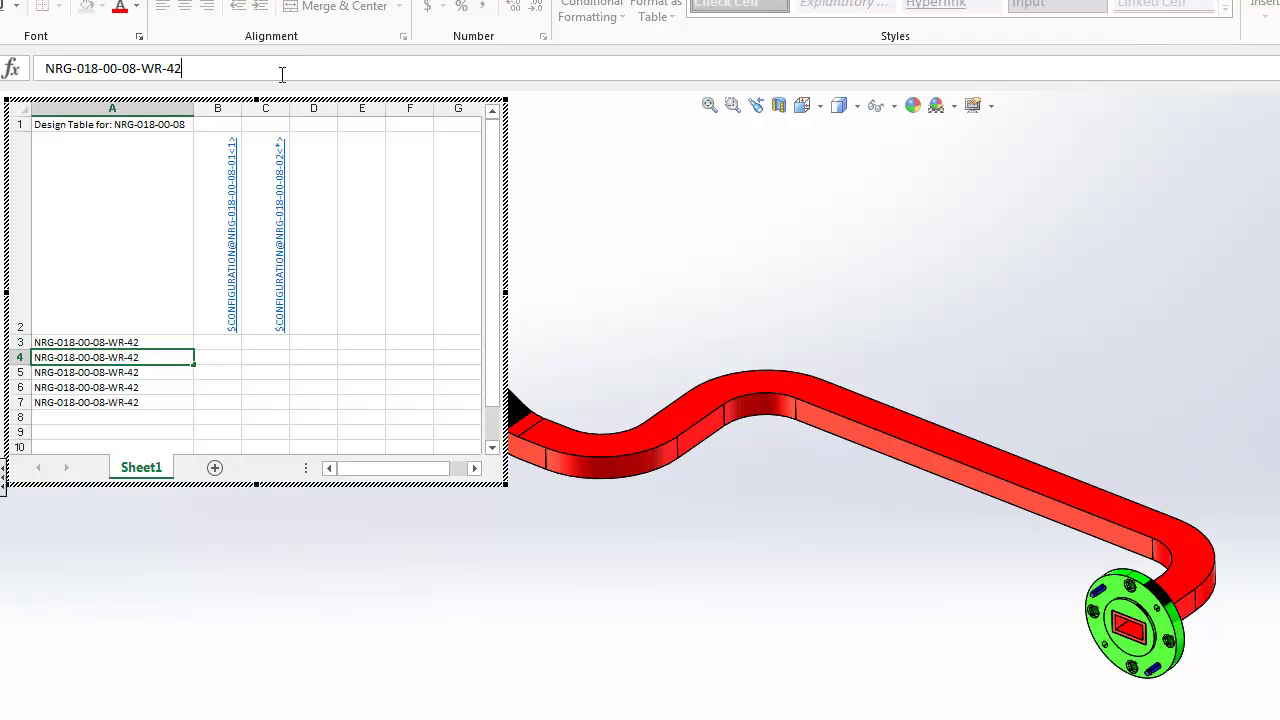
pyautogui.press('BackSpace')
pyautogui.press('BackSpace')
pyautogui.write('34')
pyautogui.press('Return')
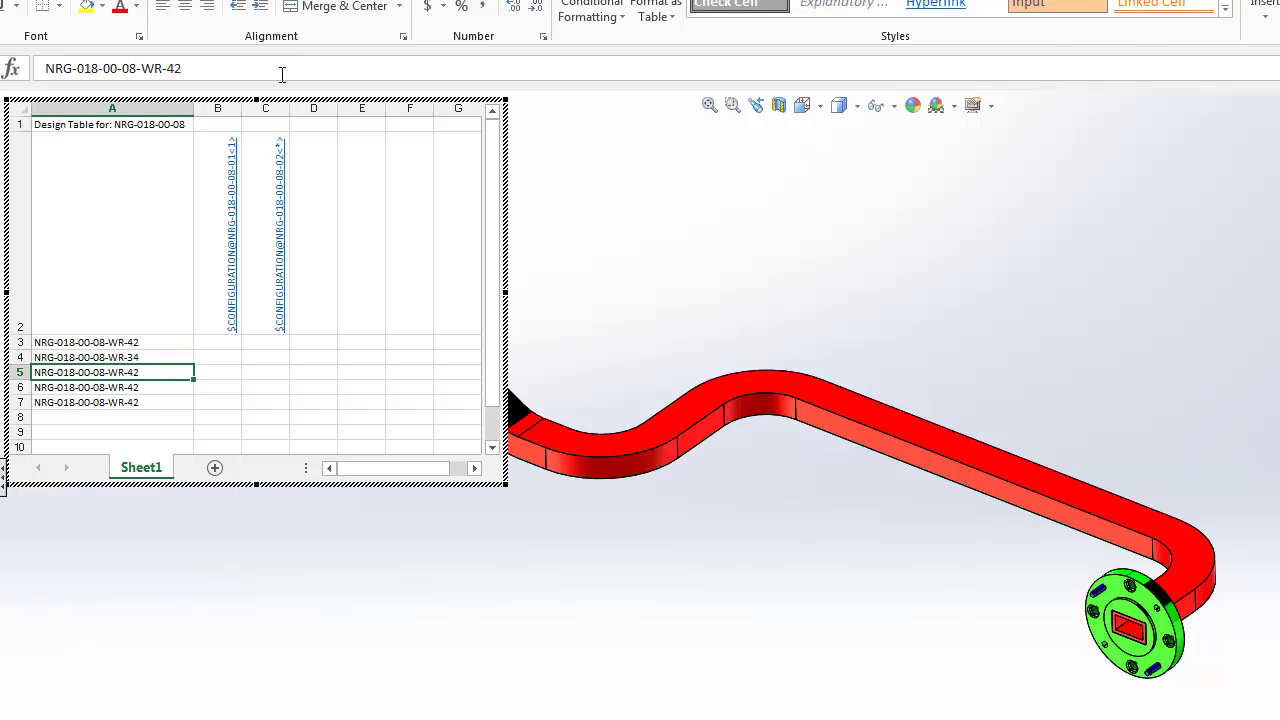
# Step: Rename A5 and A6 to WR-28 and set A7 to NRG-018-00-08-WR-19
pyautogui.click(282, 74)
pyautogui.press('BackSpace')
pyautogui.press('BackSpace')
pyautogui.write('28')
pyautogui.press('Return')
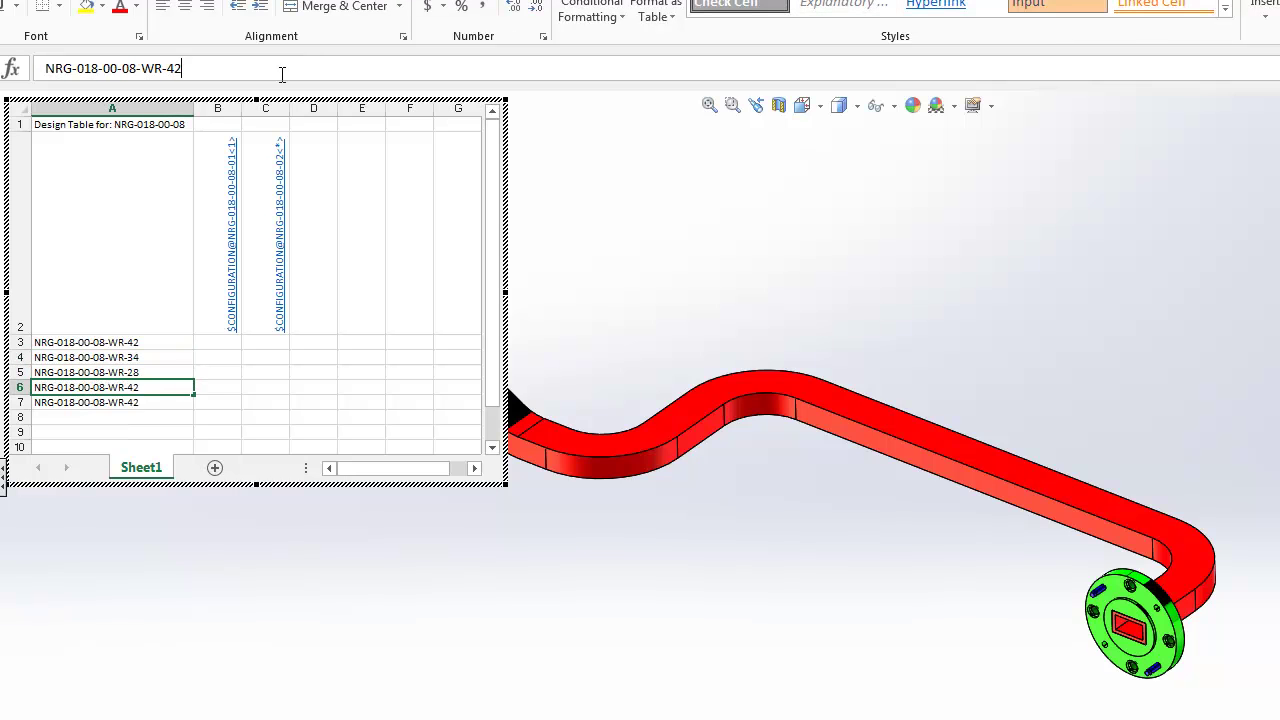
pyautogui.click(282, 74)
pyautogui.write('28')
pyautogui.press('Return')
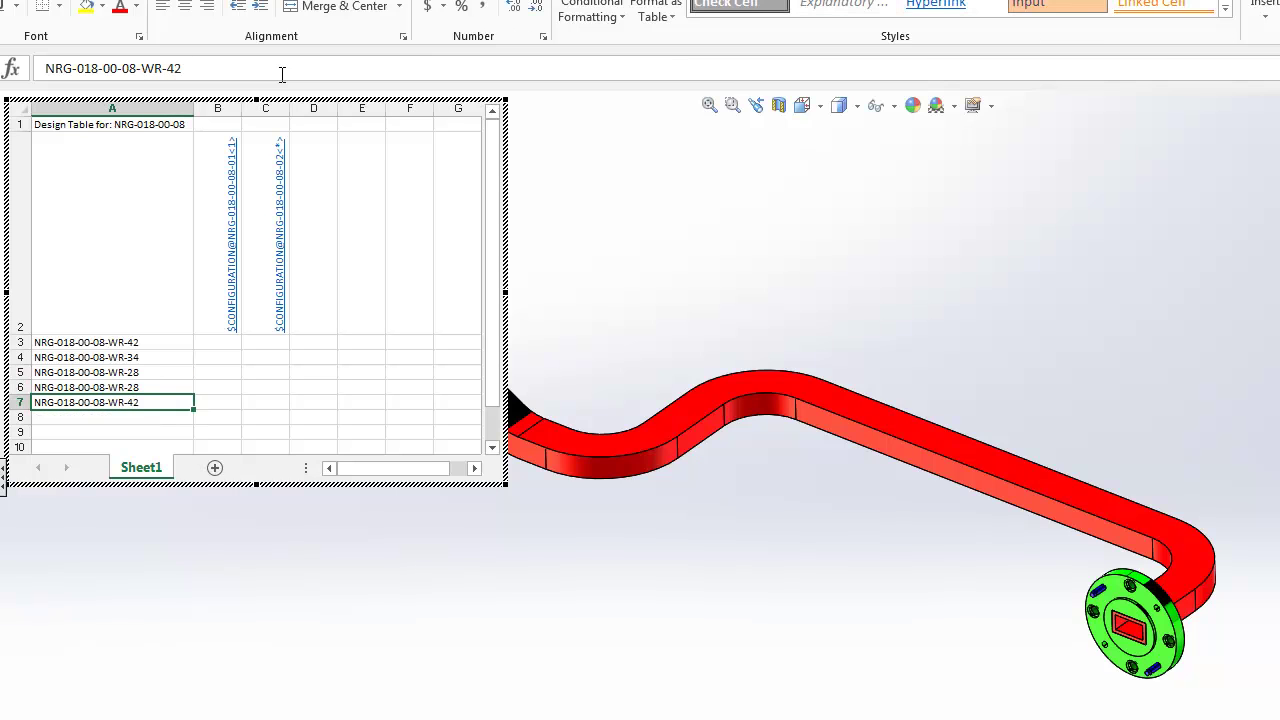
pyautogui.click(282, 74)
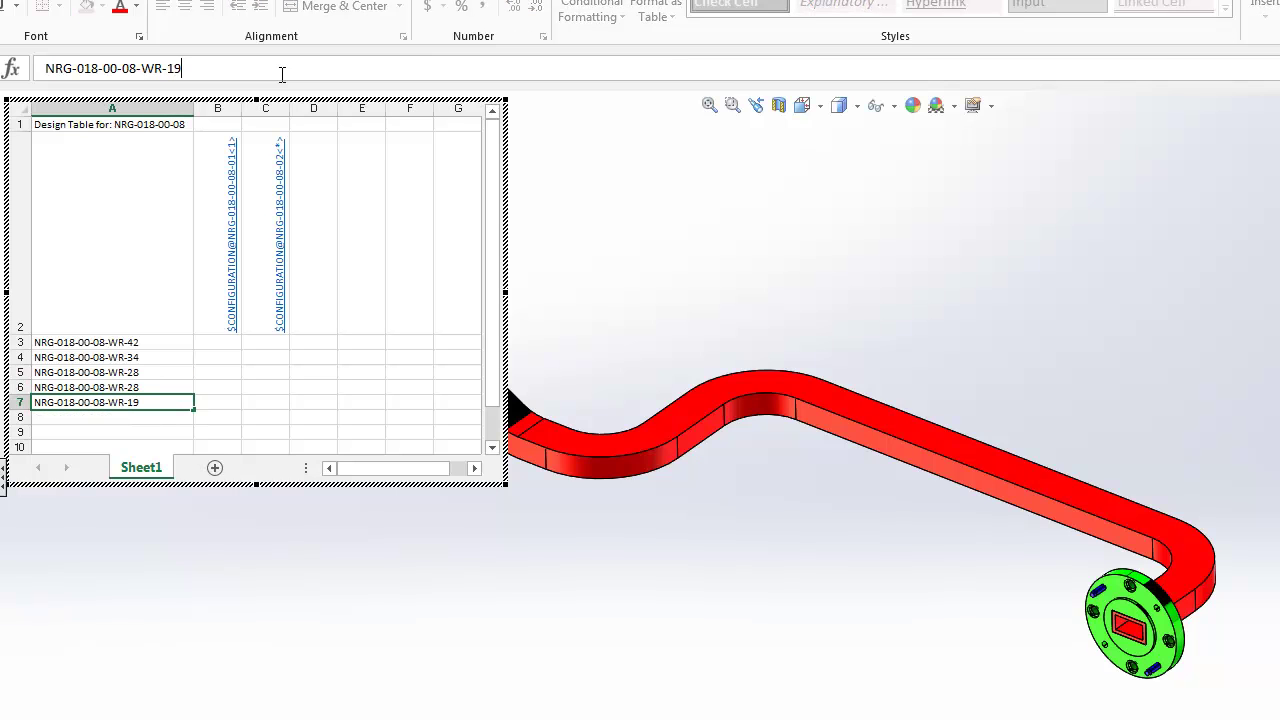
pyautogui.press('Return')
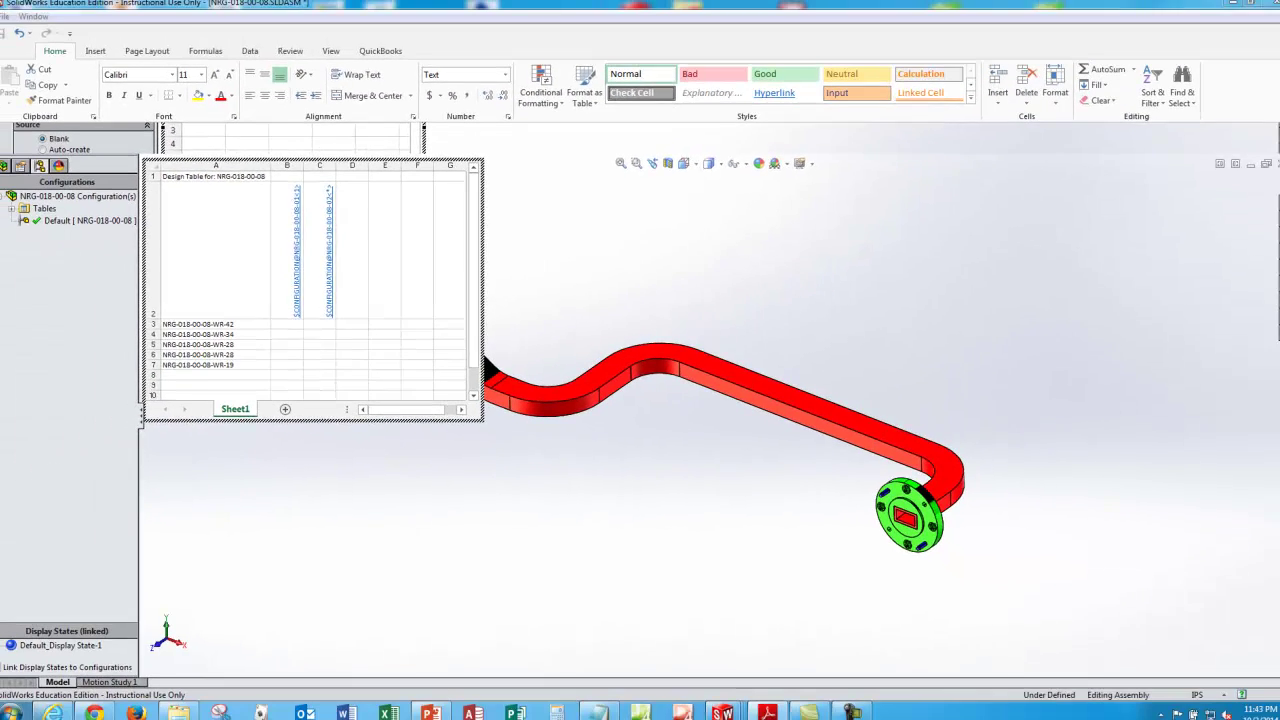
# Step: Place the Adobe Reader flange drawing beside the design table for reference
pyautogui.click(760, 707)
pyautogui.moveTo(1044, 120); pyautogui.dragTo(810, 122)
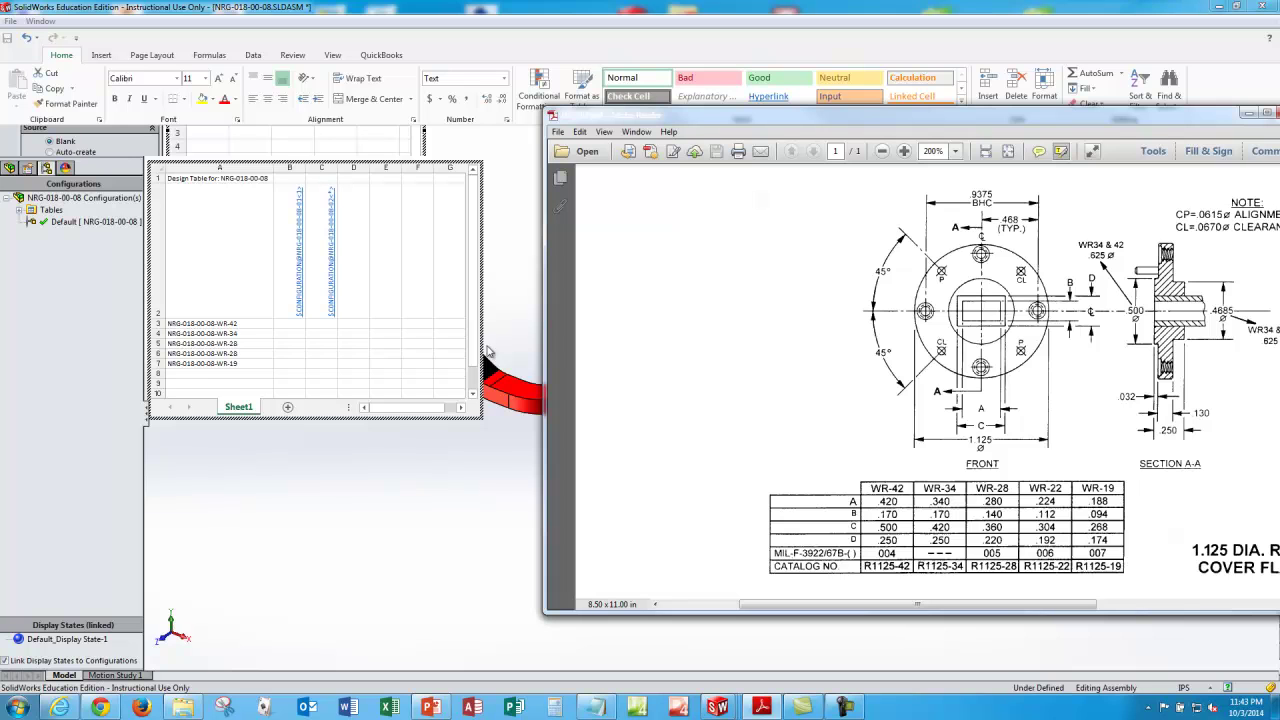
pyautogui.click(256, 358)
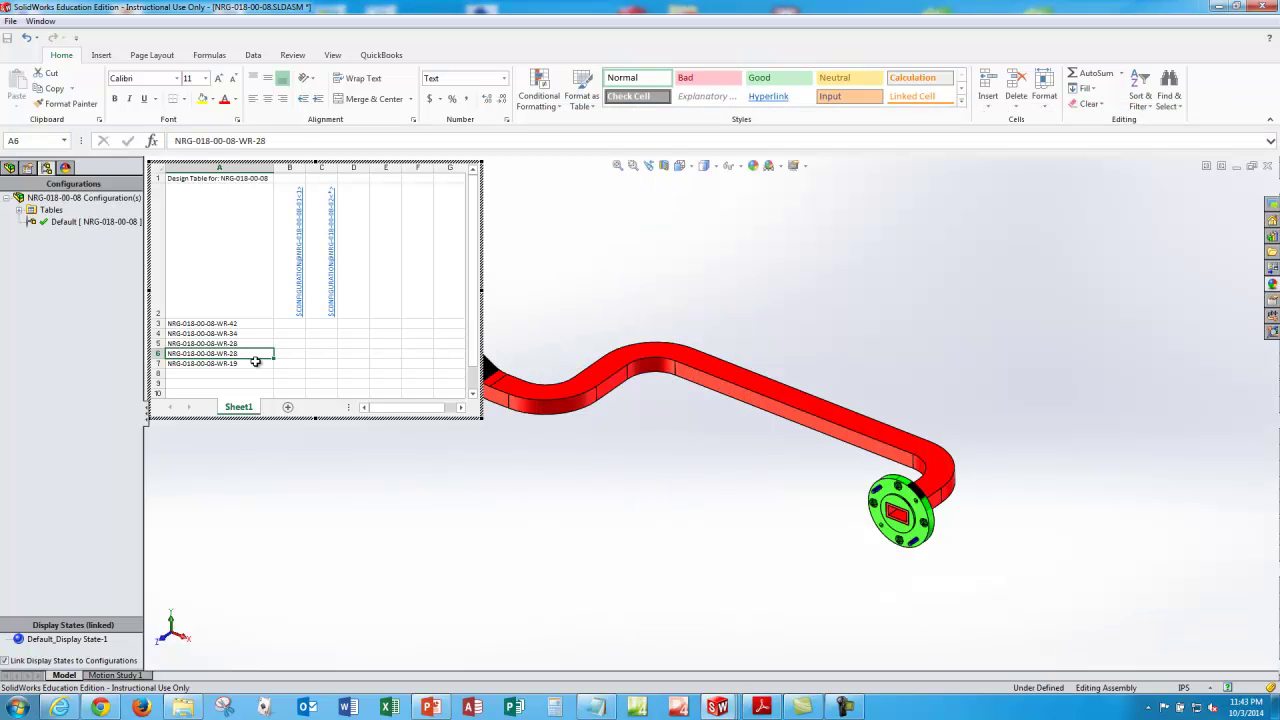
# Step: Change the duplicate row-6 configuration name to NRG-018-00-08-WR-22
pyautogui.click(301, 140)
pyautogui.write('2')
pyautogui.press('Return')
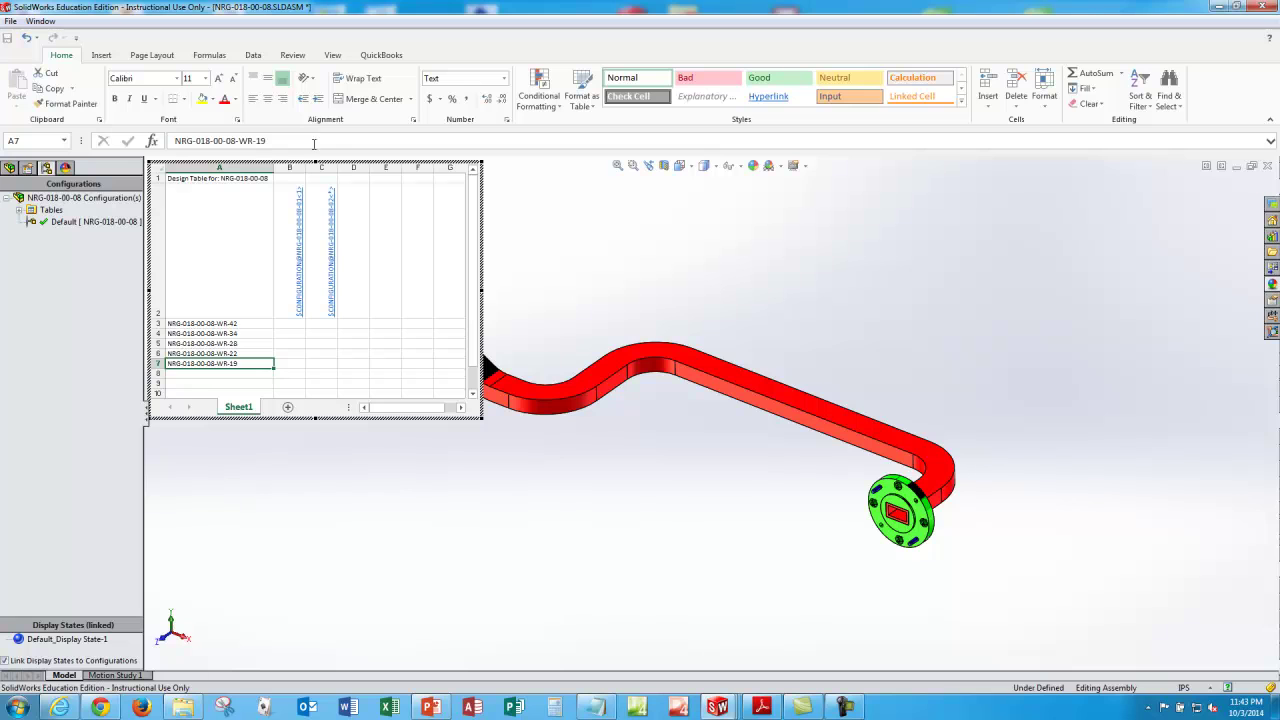
# Step: Copy the A3 name into B3, autofit column B, and make it NRG-018-00-08-01-WR-42
pyautogui.press('Up')
pyautogui.press('Up')
pyautogui.press('Up')
pyautogui.press('Up')
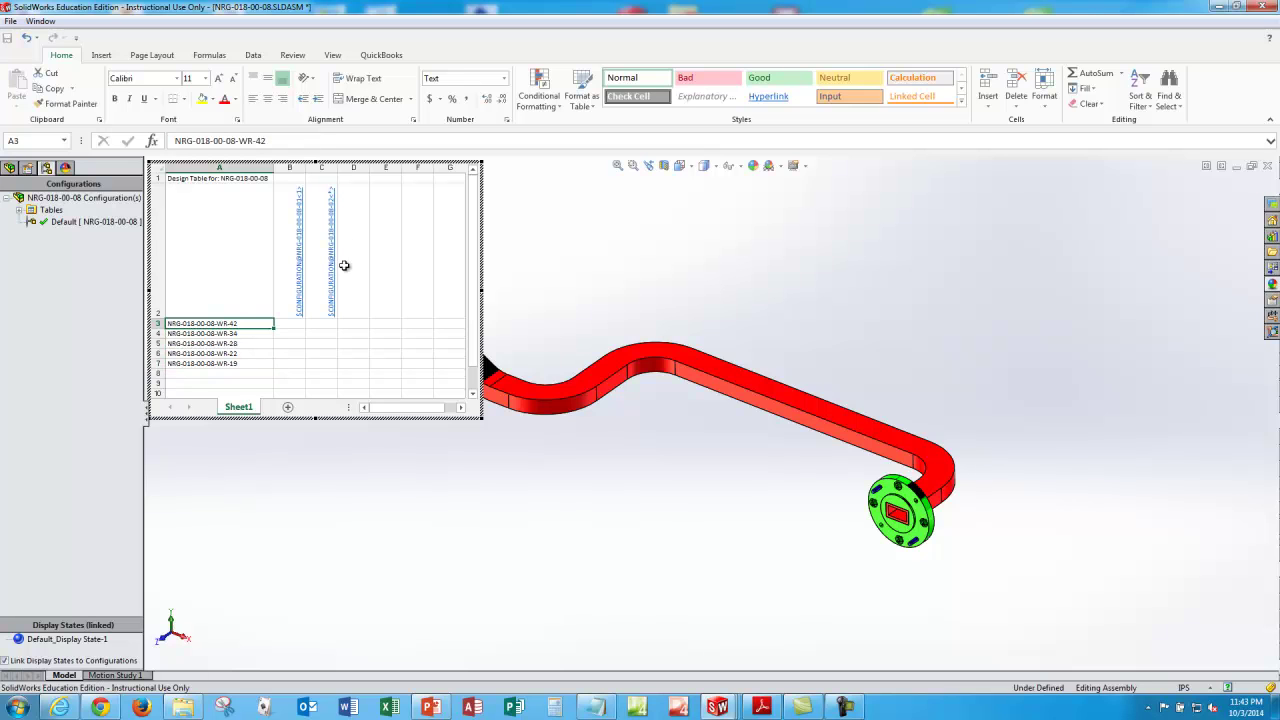
pyautogui.hotkey('ctrl', 'c')
pyautogui.press('Right')
pyautogui.press('Return')
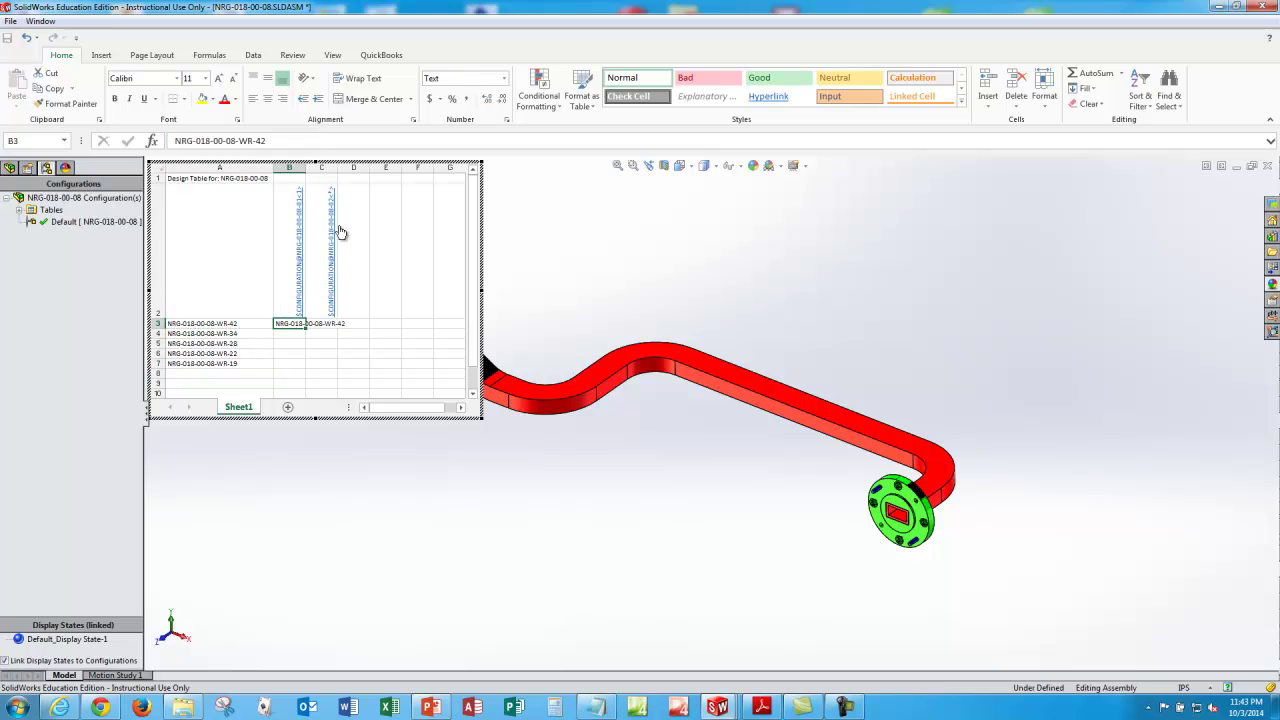
pyautogui.doubleClick(306, 167)
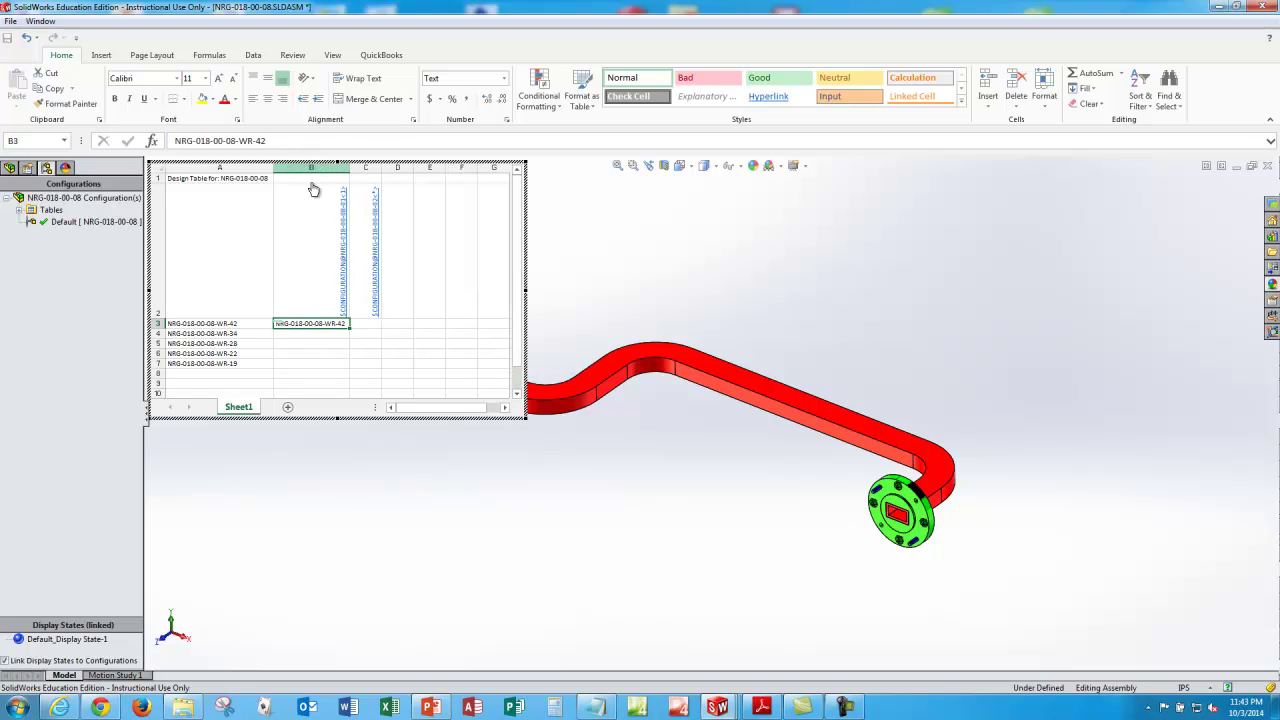
pyautogui.click(284, 140)
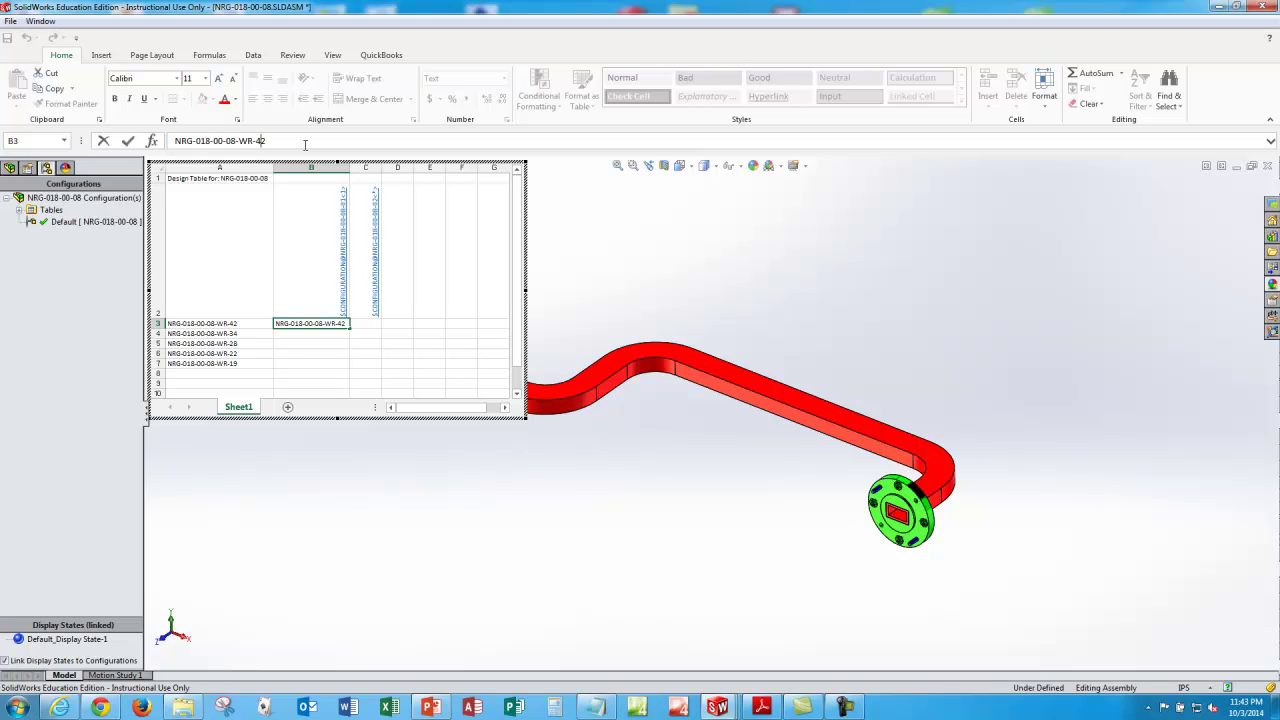
pyautogui.write('01')
pyautogui.write('-')
pyautogui.press('Return')
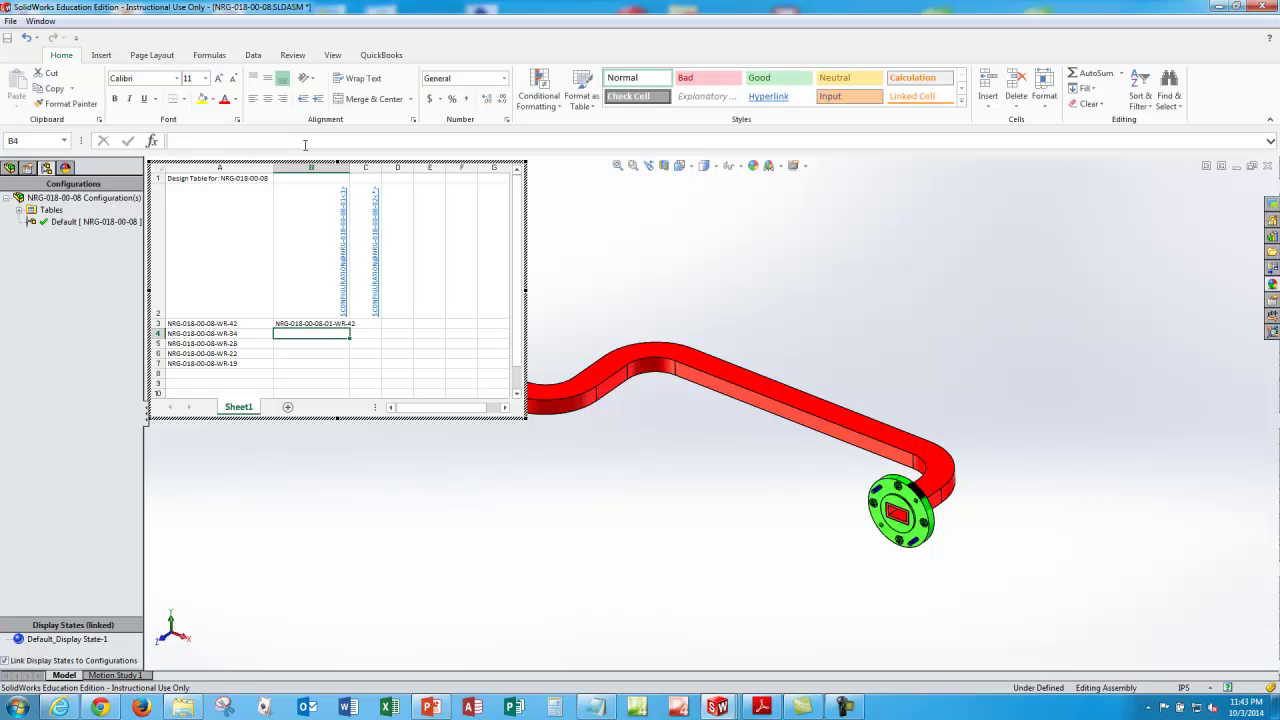
pyautogui.press('Up')
pyautogui.press('Up')
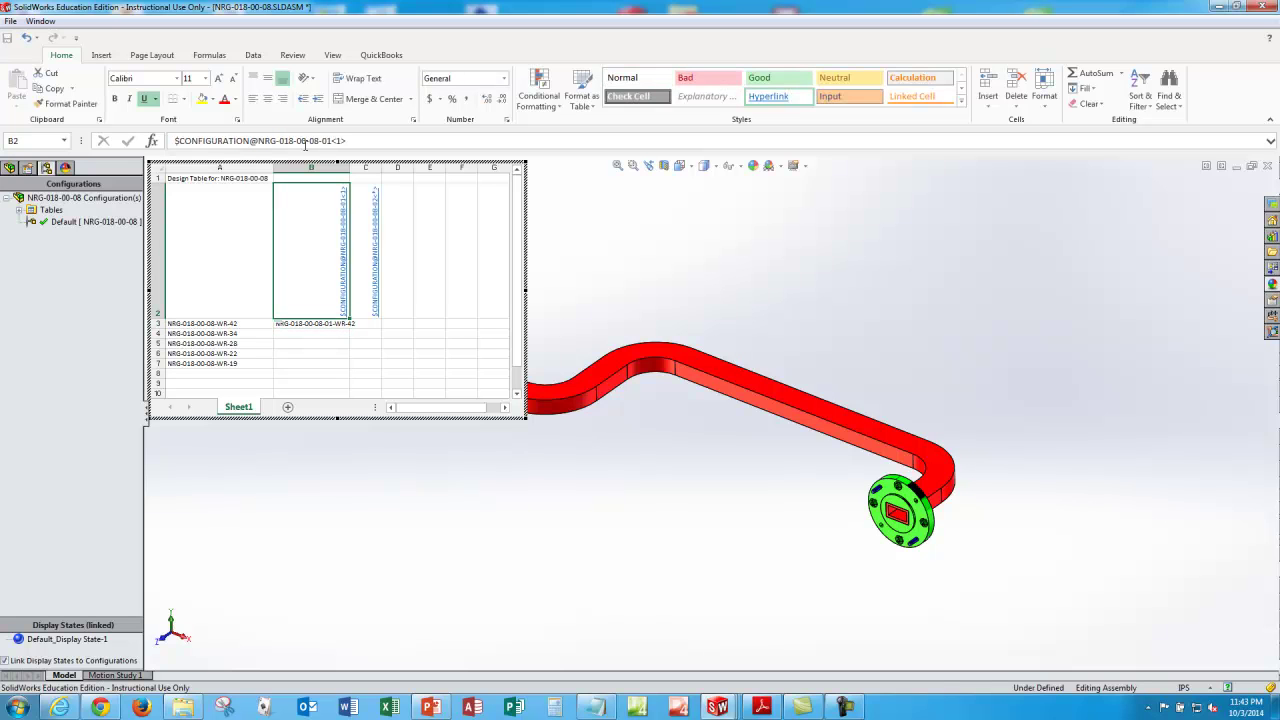
pyautogui.press('Down')
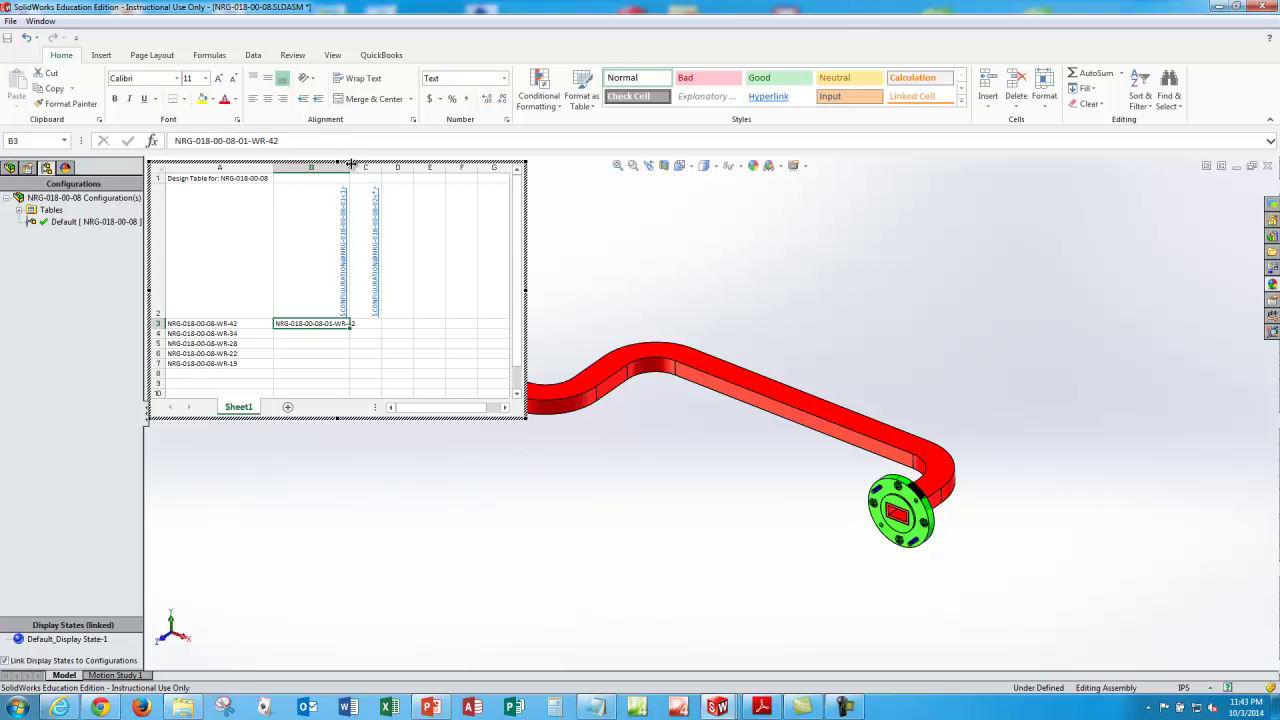
# Step: Set C3 to the -02 WR-42 flange configuration and fill B3:C3 down to row 7
pyautogui.doubleClick(350, 165)
pyautogui.hotkey('ctrl', 'c')
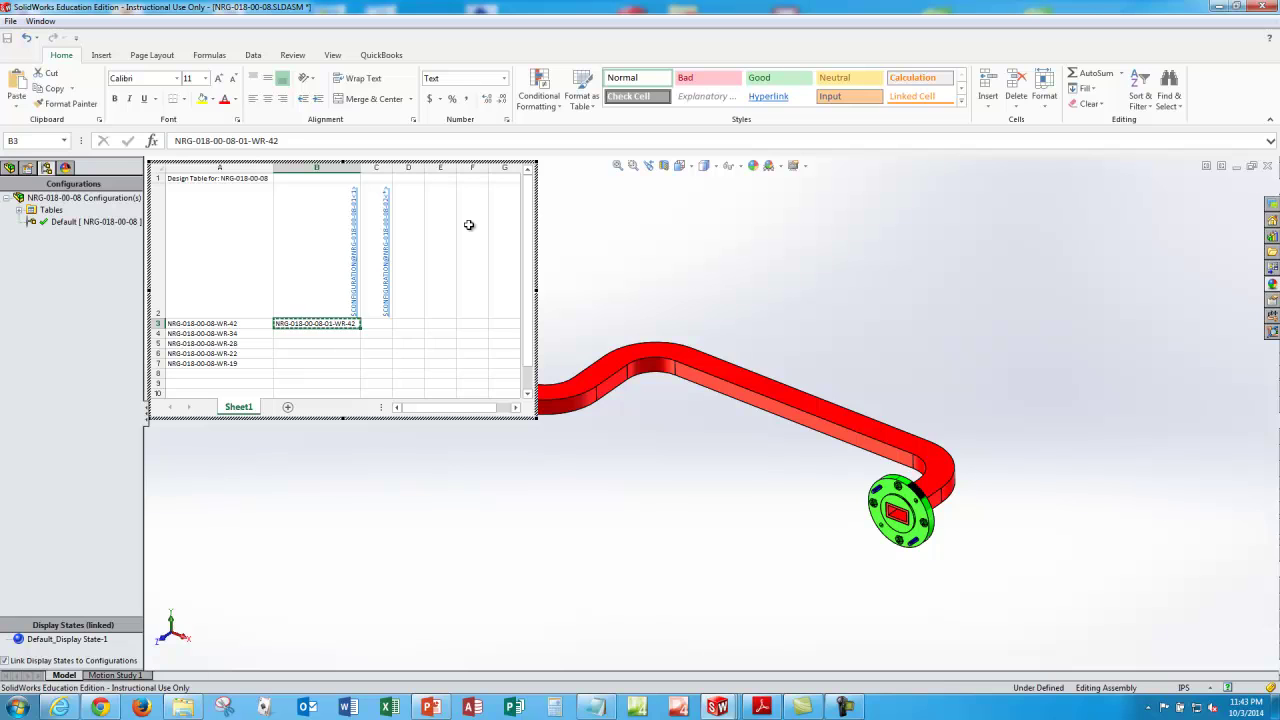
pyautogui.press('Right')
pyautogui.hotkey('ctrl', 'v')
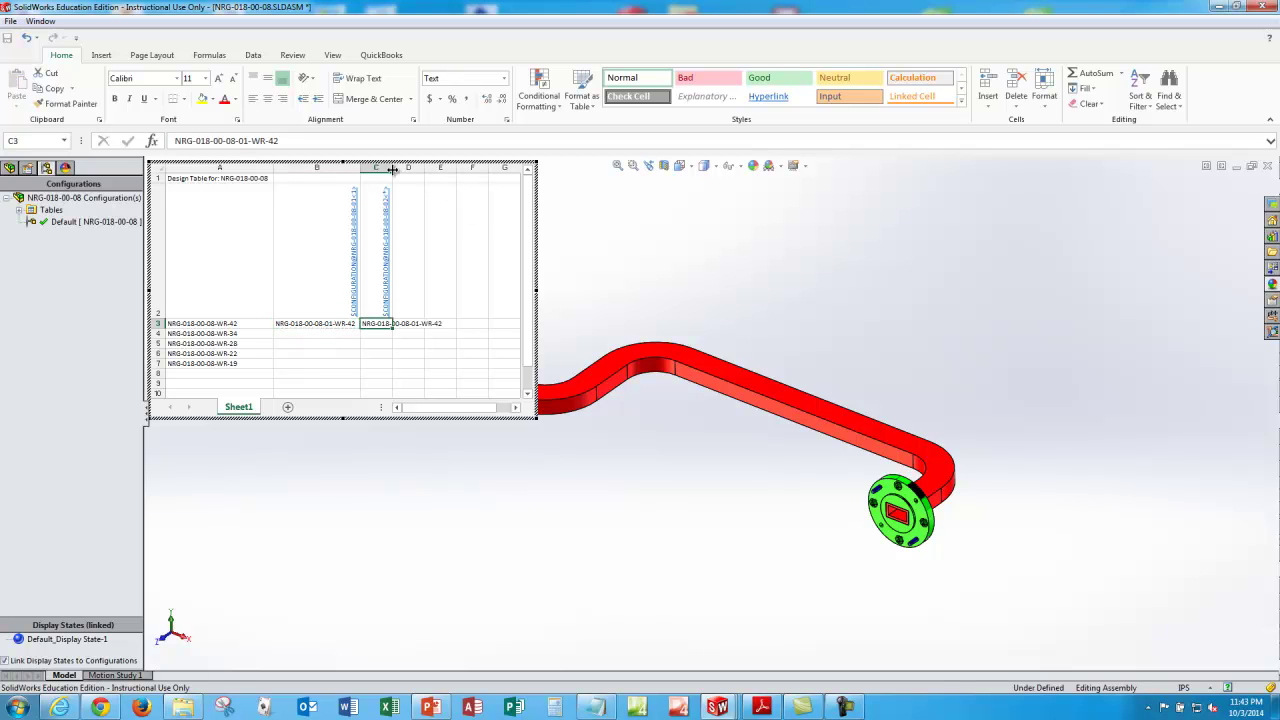
pyautogui.doubleClick(392, 165)
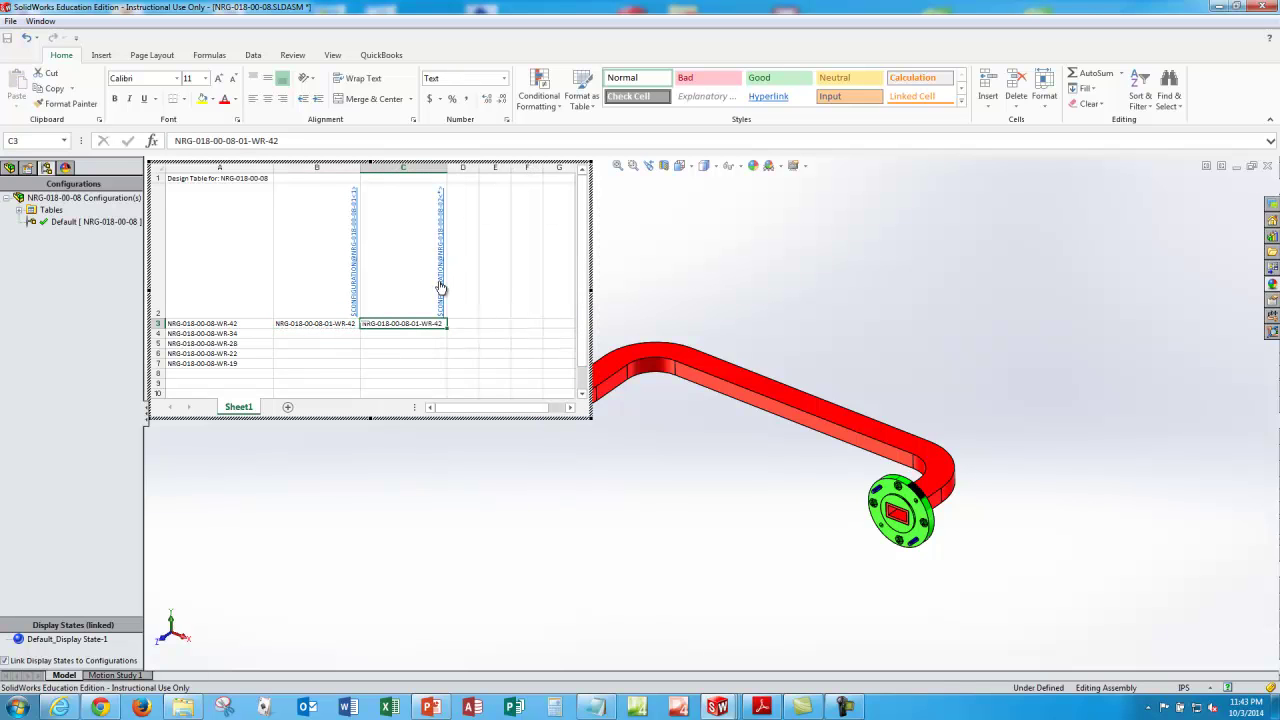
pyautogui.click(245, 141)
pyautogui.hotkey('shift', 'Tab')
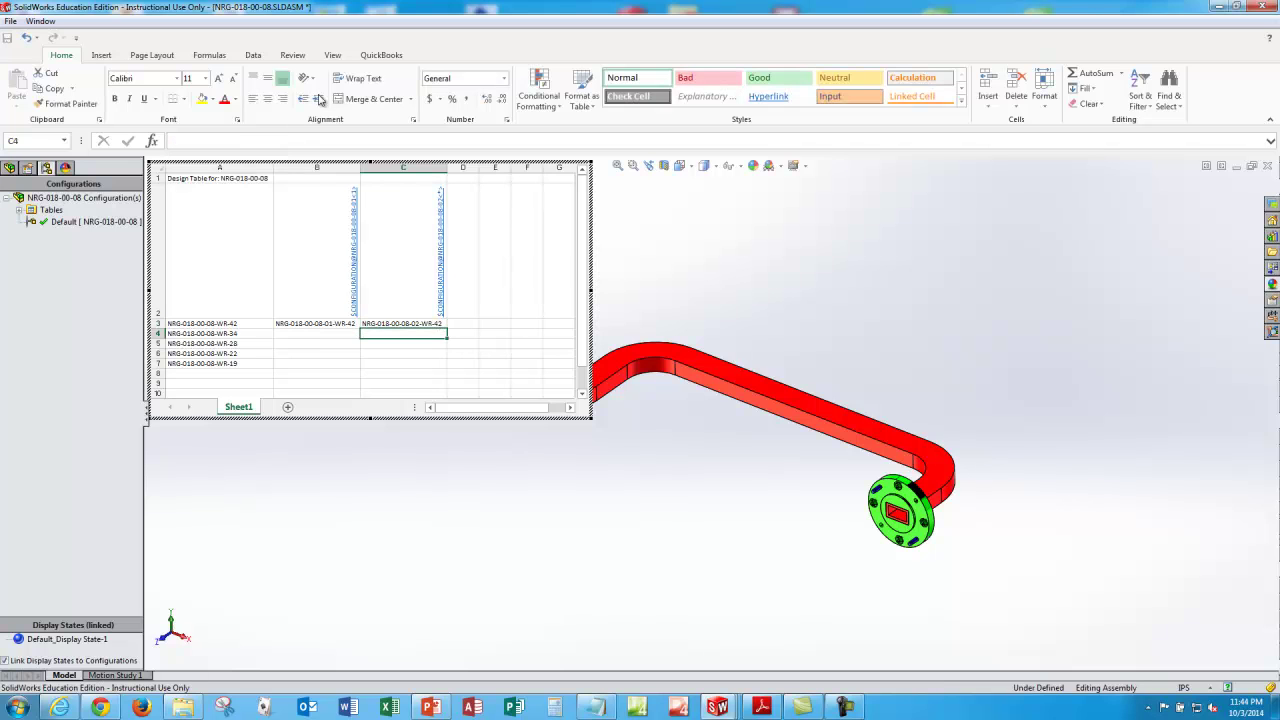
pyautogui.hotkey('shift', 'Right')
pyautogui.hotkey('shift', 'Down')
pyautogui.hotkey('shift', 'Down')
pyautogui.hotkey('shift', 'Down')
pyautogui.hotkey('shift', 'Down')
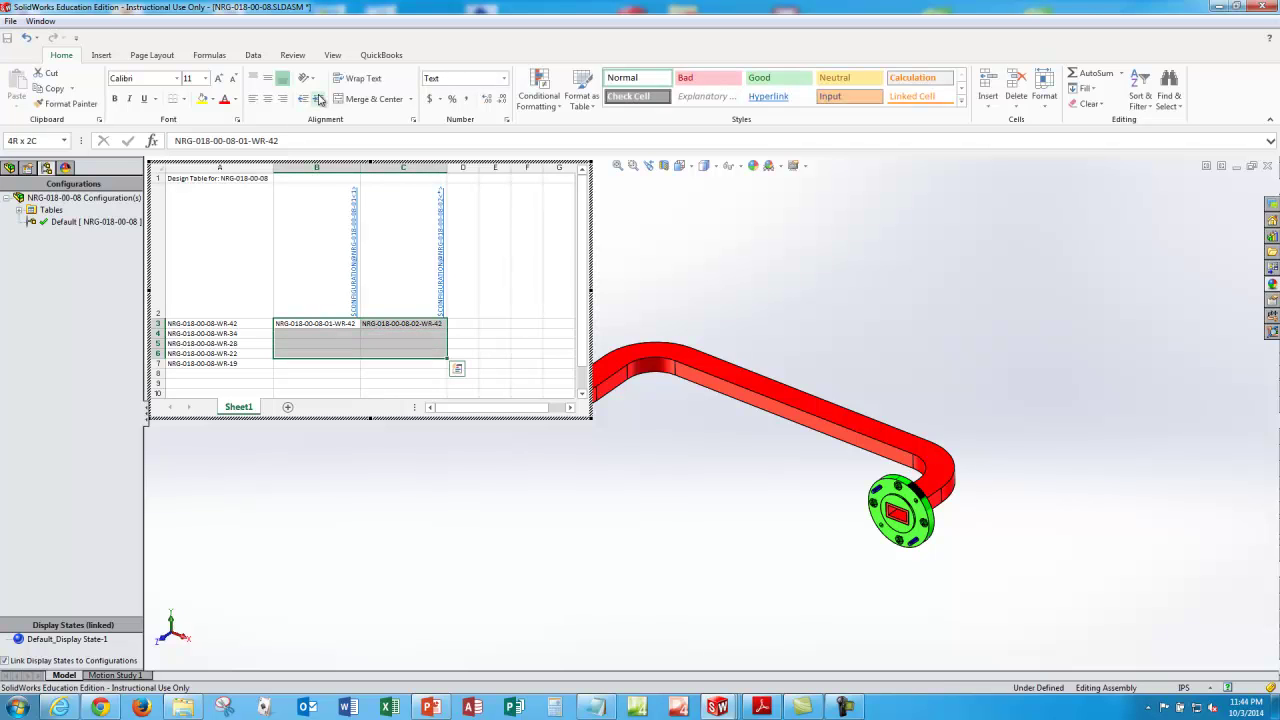
pyautogui.hotkey('ctrl', 'd')
pyautogui.press('Down')
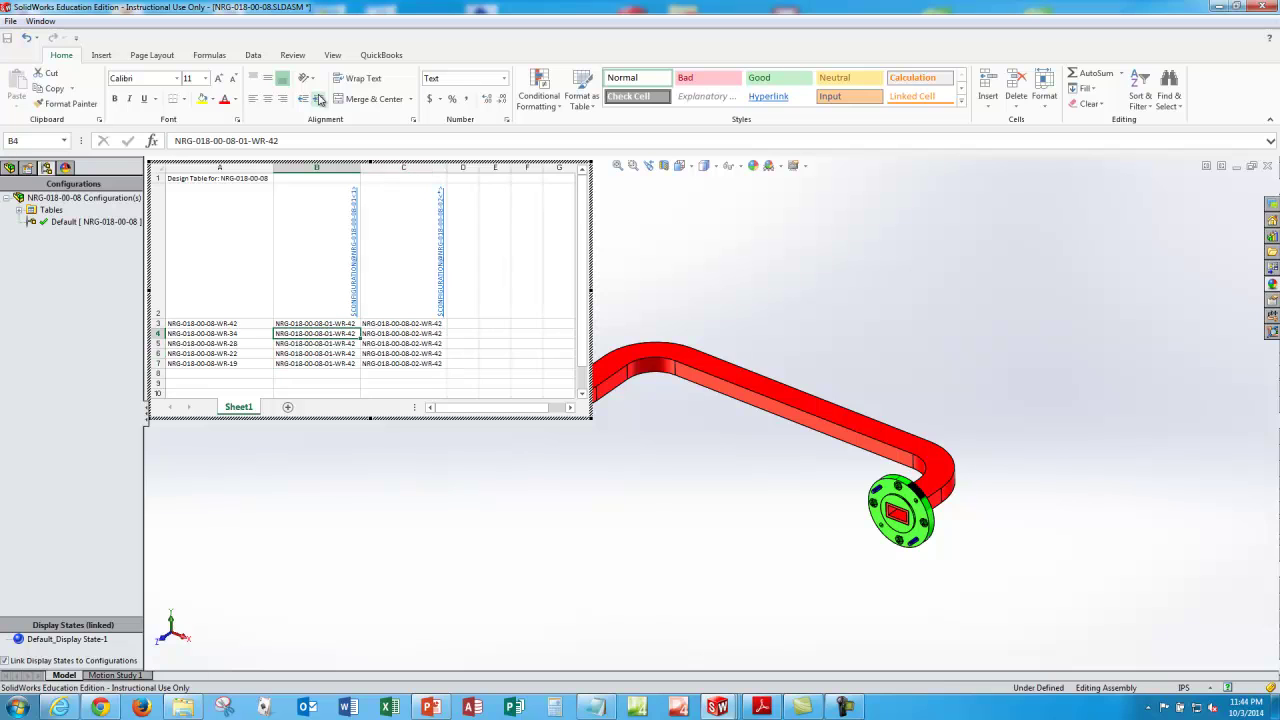
# Step: Set the waveguide configurations in B4–B7 to WR-34, WR-28, WR-22 and WR-19
pyautogui.click(313, 141)
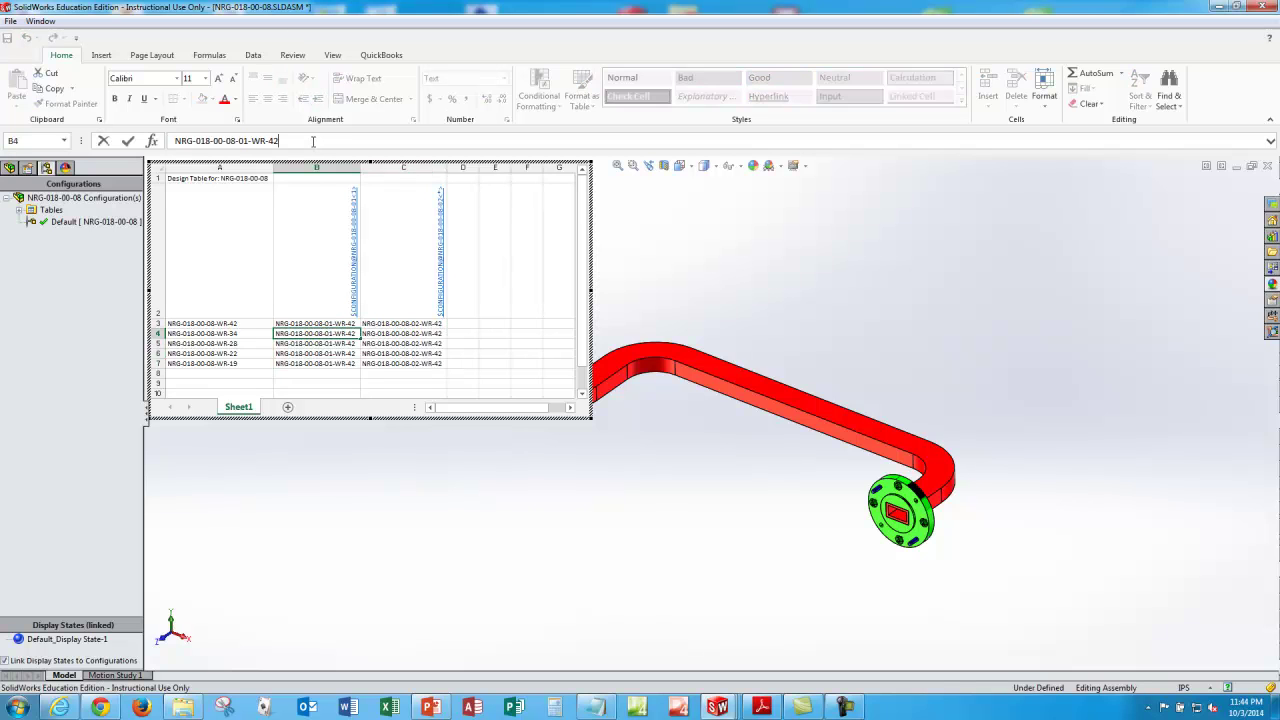
pyautogui.press('BackSpace')
pyautogui.write('34')
pyautogui.press('Return')
pyautogui.click(313, 141)
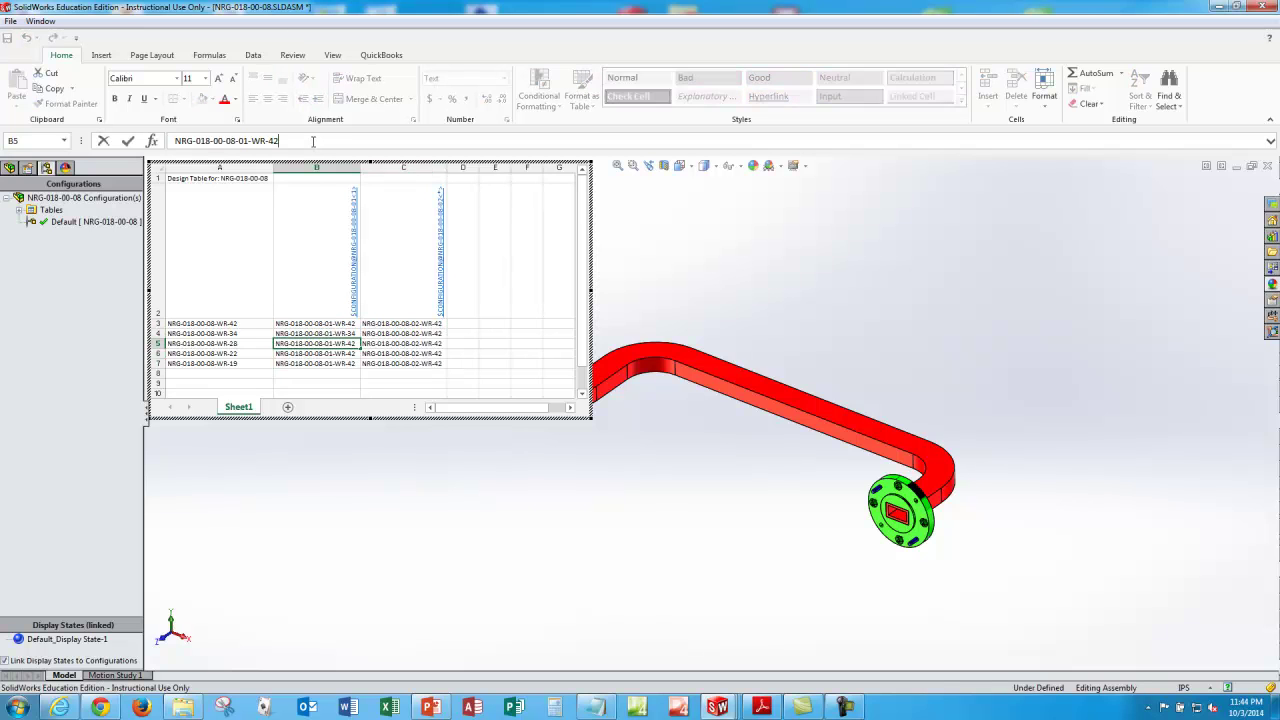
pyautogui.write('28')
pyautogui.press('Return')
pyautogui.click(313, 141)
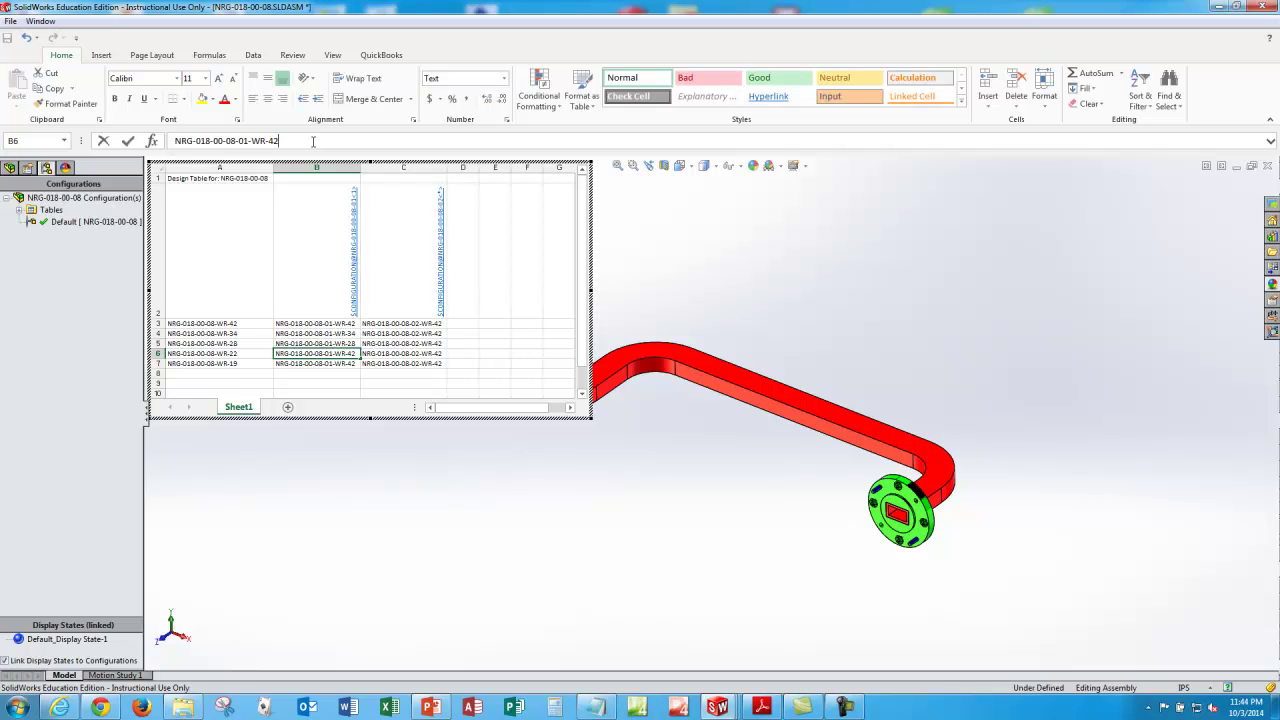
pyautogui.write('22')
pyautogui.press('Return')
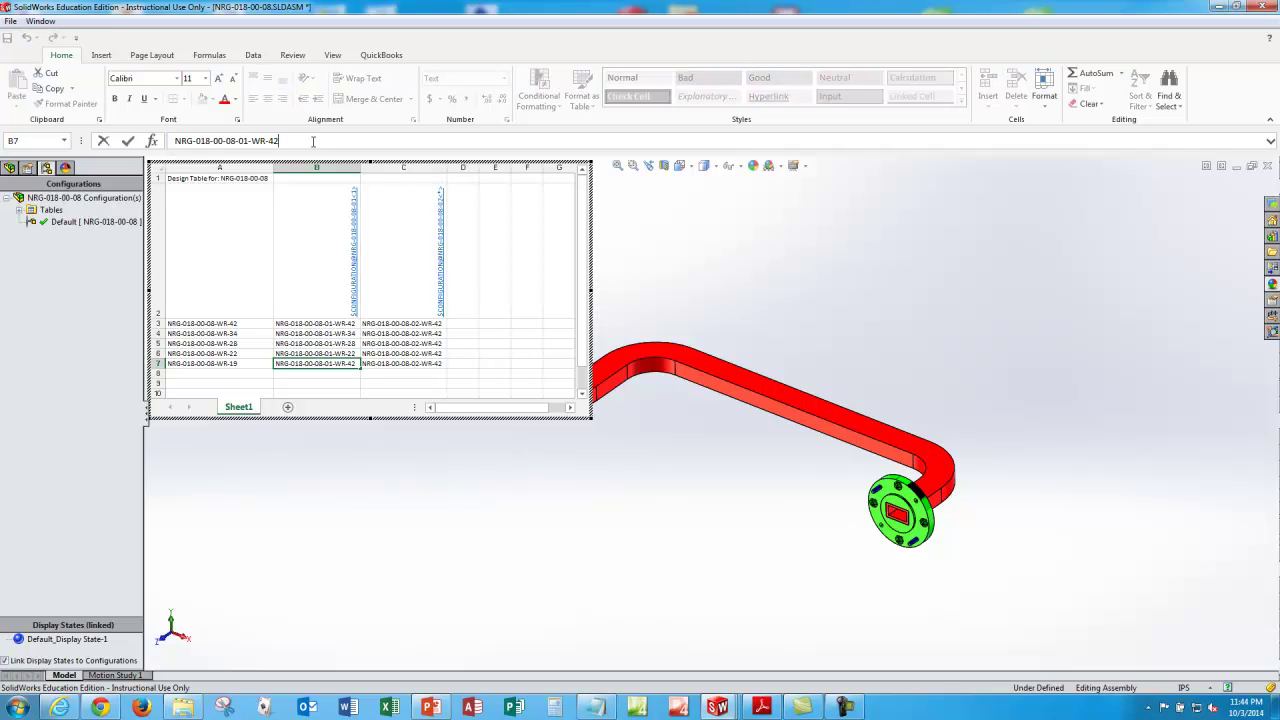
pyautogui.press('Return')
pyautogui.press('Up')
pyautogui.press('Up')
pyautogui.press('Up')
pyautogui.press('Up')
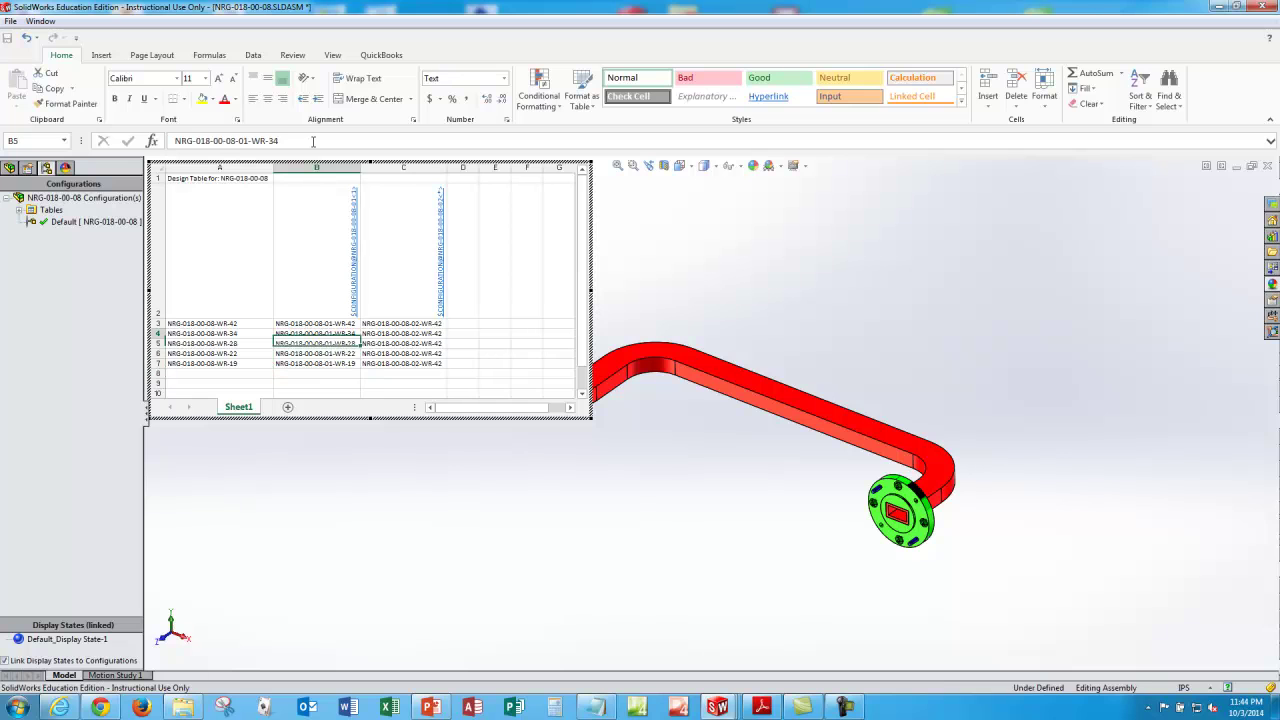
pyautogui.press('Right')
# Step: Set the flange configurations in C4–C7 to WR-34, WR-28, WR-22 and WR-19
pyautogui.click(313, 141)
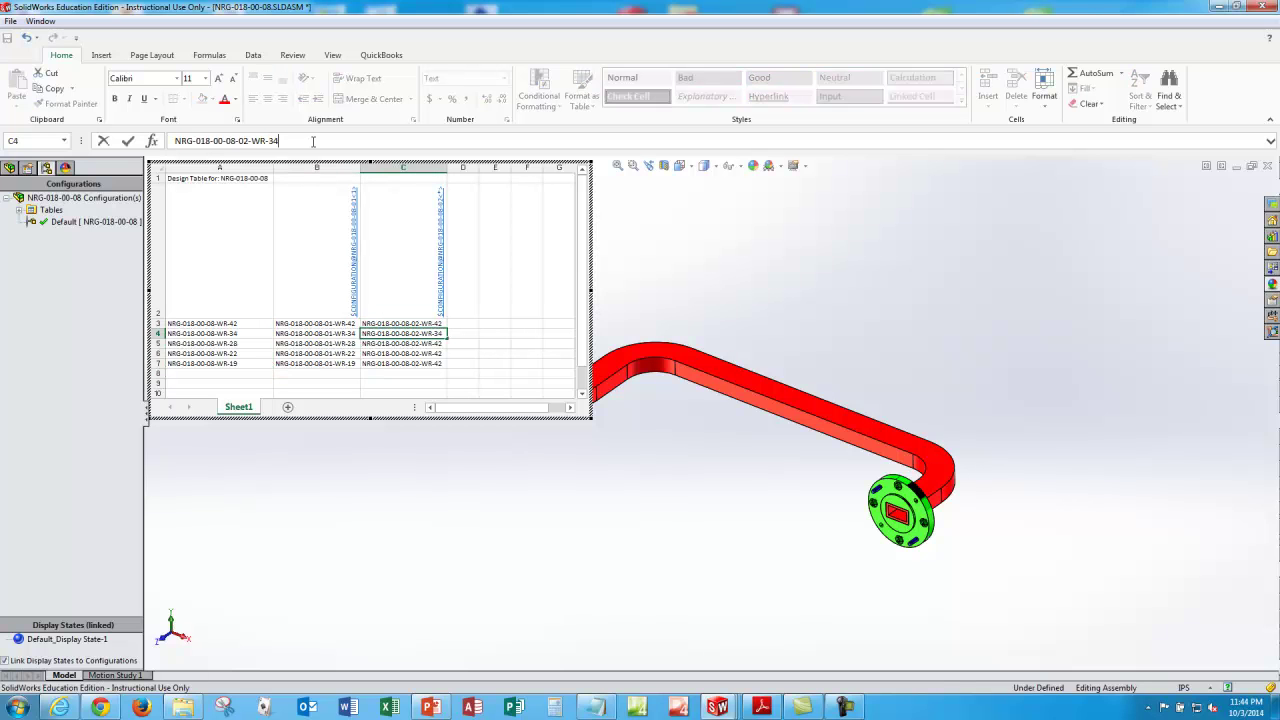
pyautogui.press('Return')
pyautogui.click(313, 141)
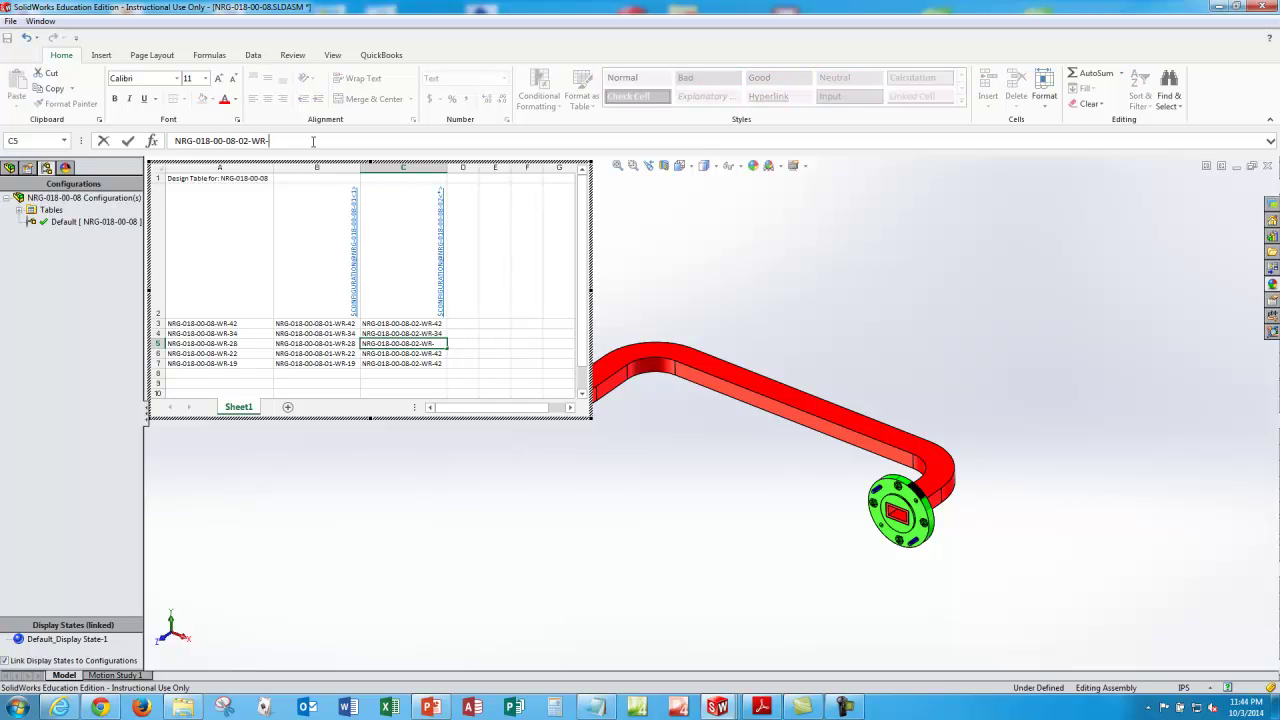
pyautogui.write('28')
pyautogui.press('Return')
pyautogui.click(313, 141)
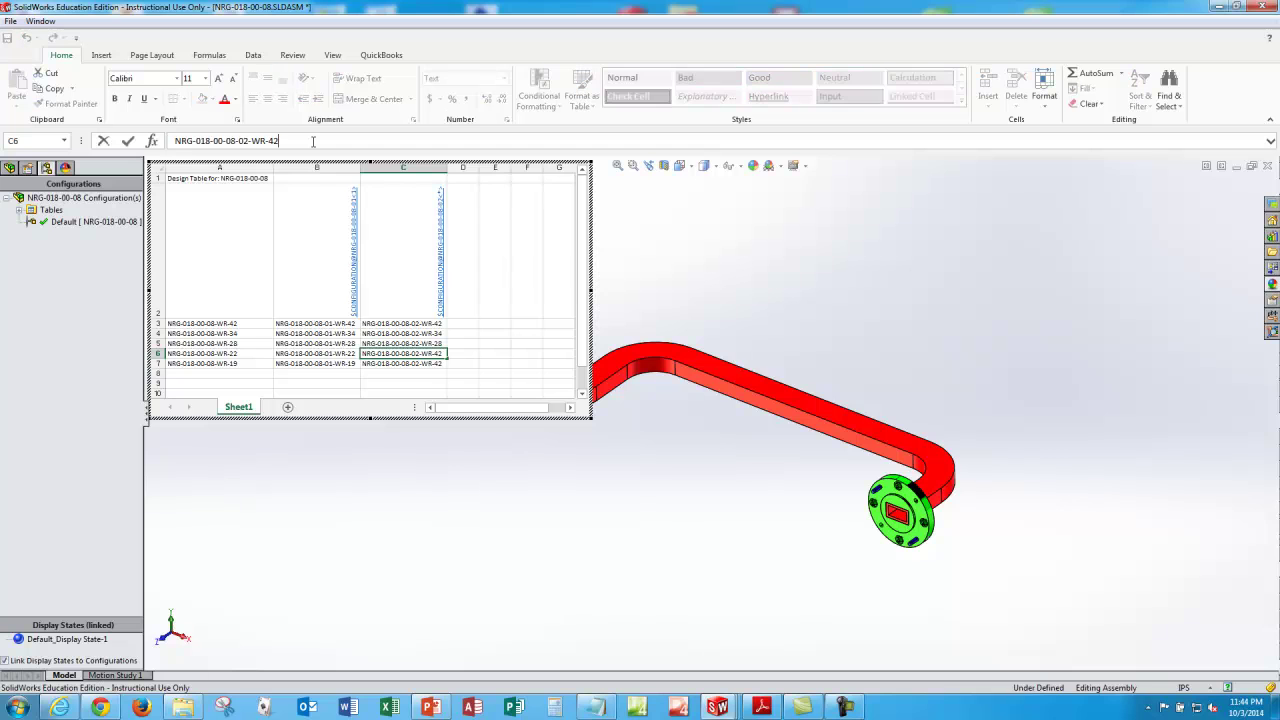
pyautogui.write('22')
pyautogui.press('Return')
pyautogui.click(313, 141)
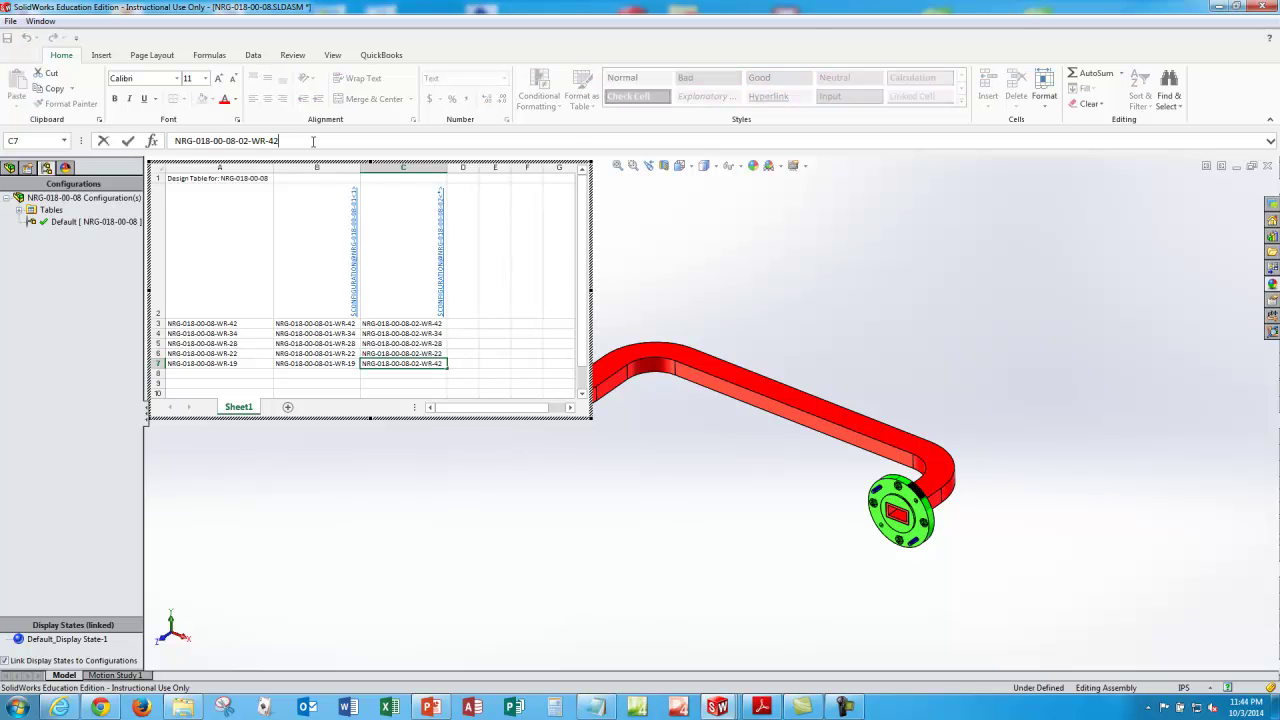
pyautogui.press('BackSpace')
pyautogui.write('19')
pyautogui.press('Return')
# Step: Step through the filled B and C cells to check each configuration entry
pyautogui.press('Up')
pyautogui.press('Left')
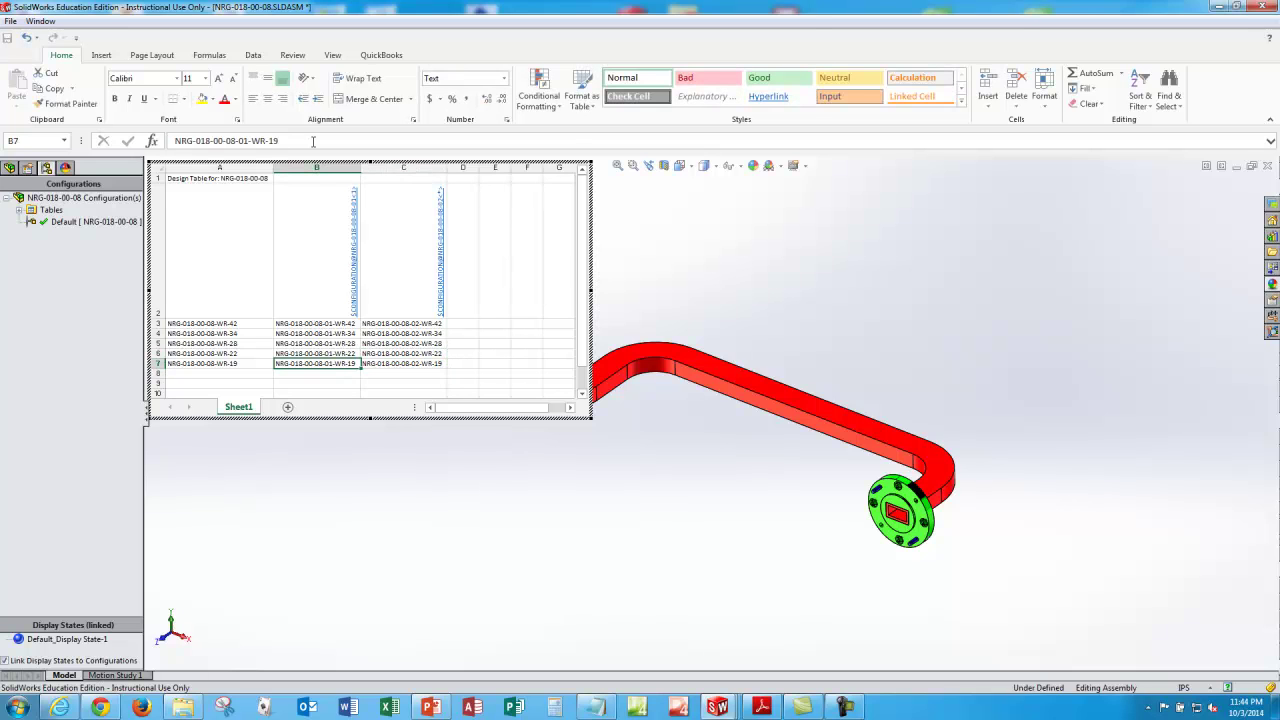
pyautogui.press('Up')
pyautogui.press('Up')
pyautogui.press('Right')
pyautogui.press('Up')
pyautogui.press('Left')
pyautogui.press('Up')
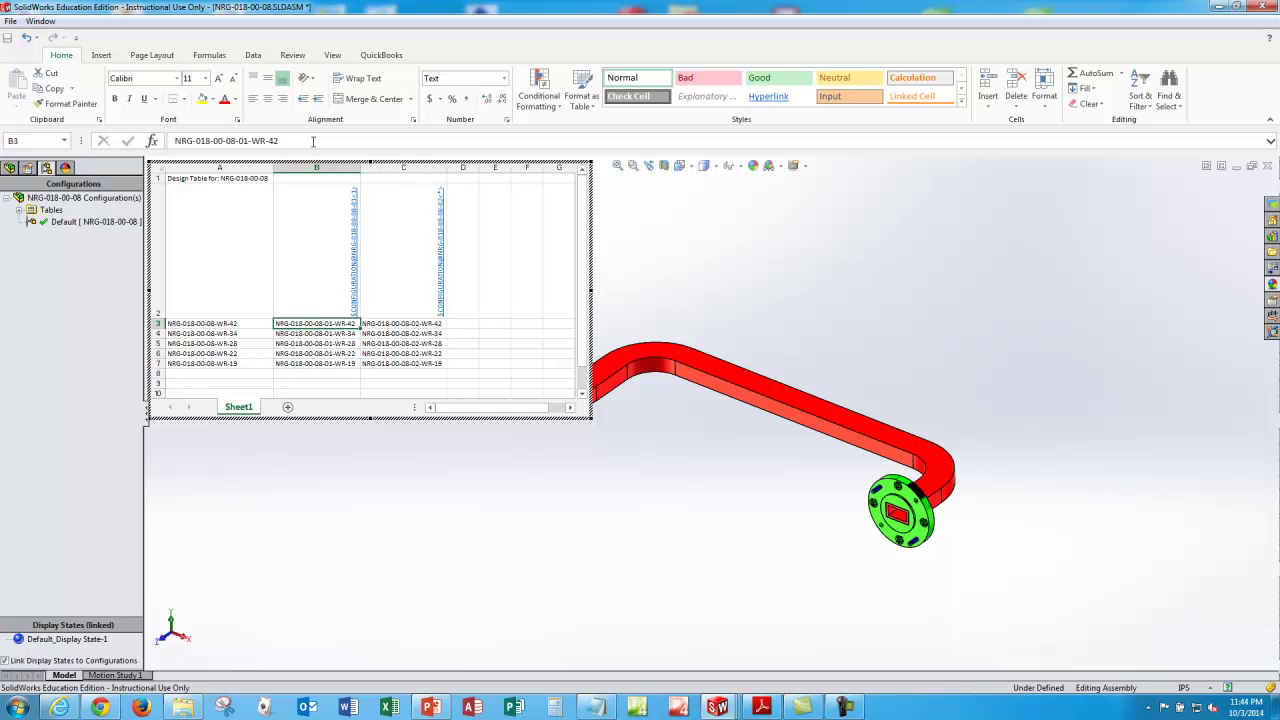
pyautogui.press('Right')
pyautogui.press('Down')
pyautogui.press('Down')
pyautogui.press('Down')
pyautogui.press('Down')
pyautogui.press('Left')
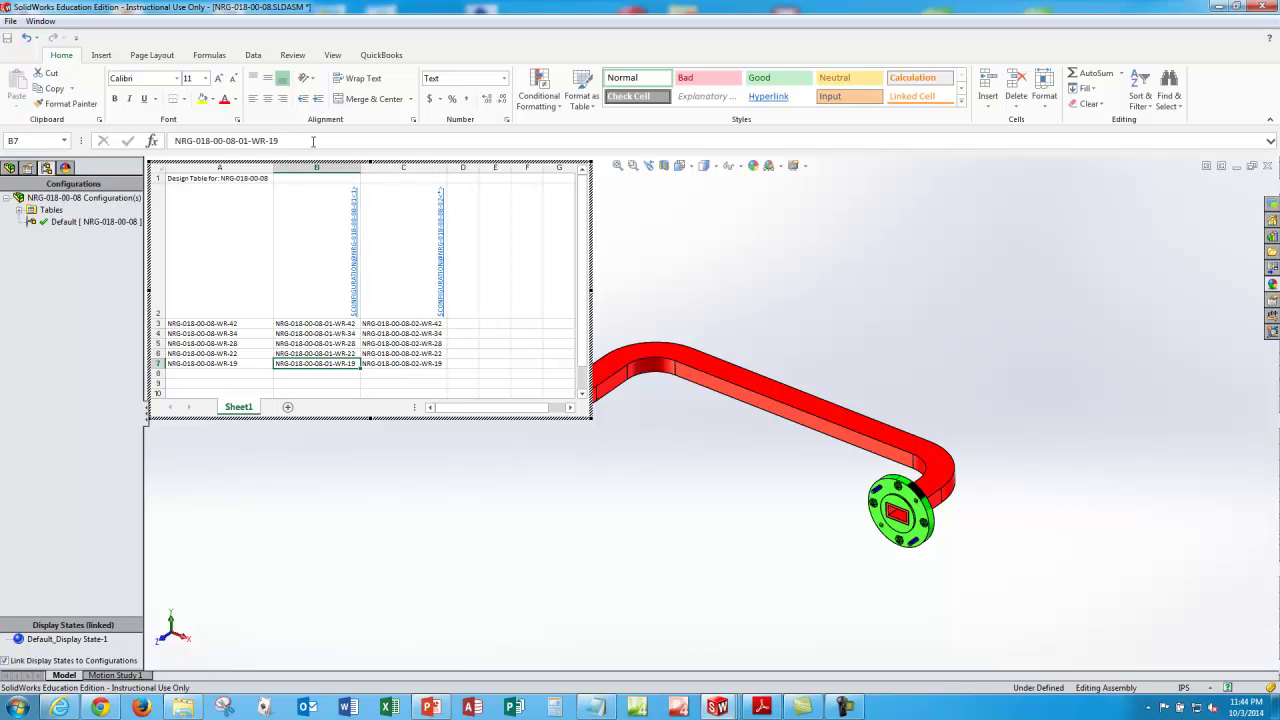
pyautogui.press('Up')
pyautogui.press('Up')
pyautogui.press('Up')
pyautogui.press('Up')
pyautogui.press('Left')
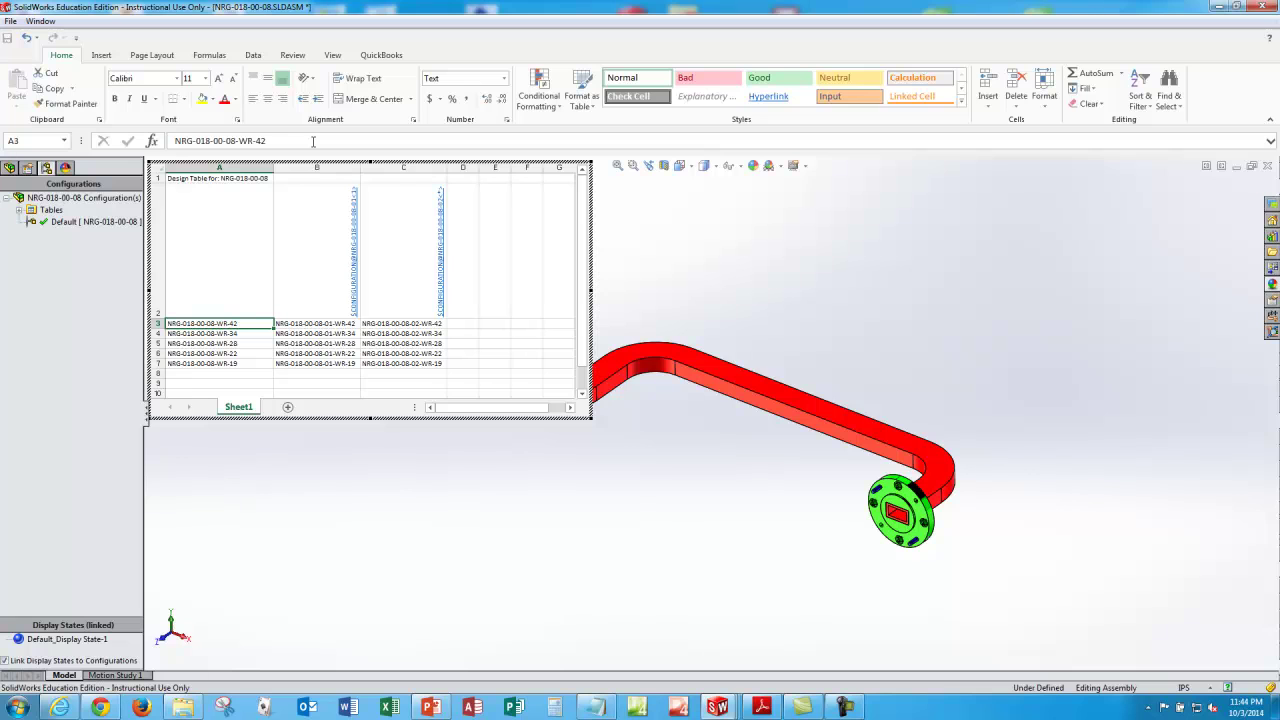
pyautogui.press('Up')
pyautogui.press('Up')
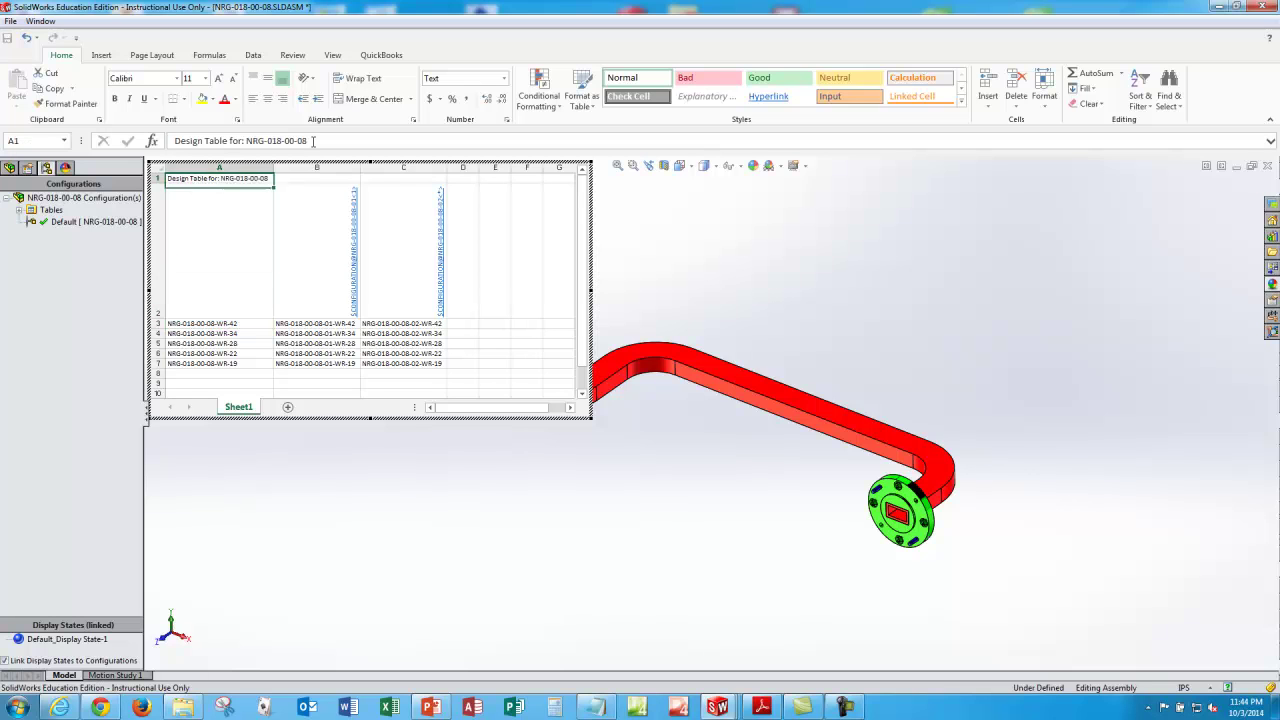
# Step: Close the design table and accept the five generated WR-42 to WR-19 configurations
pyautogui.click(224, 457)
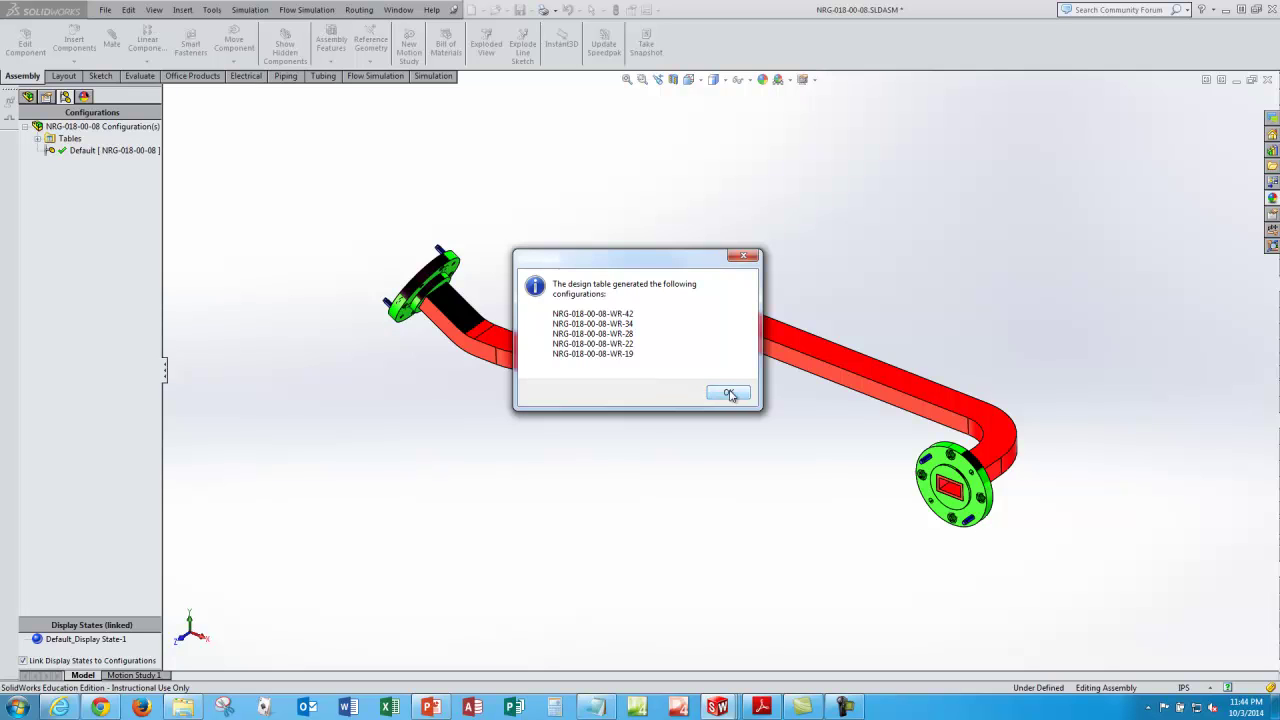
pyautogui.click(728, 393)
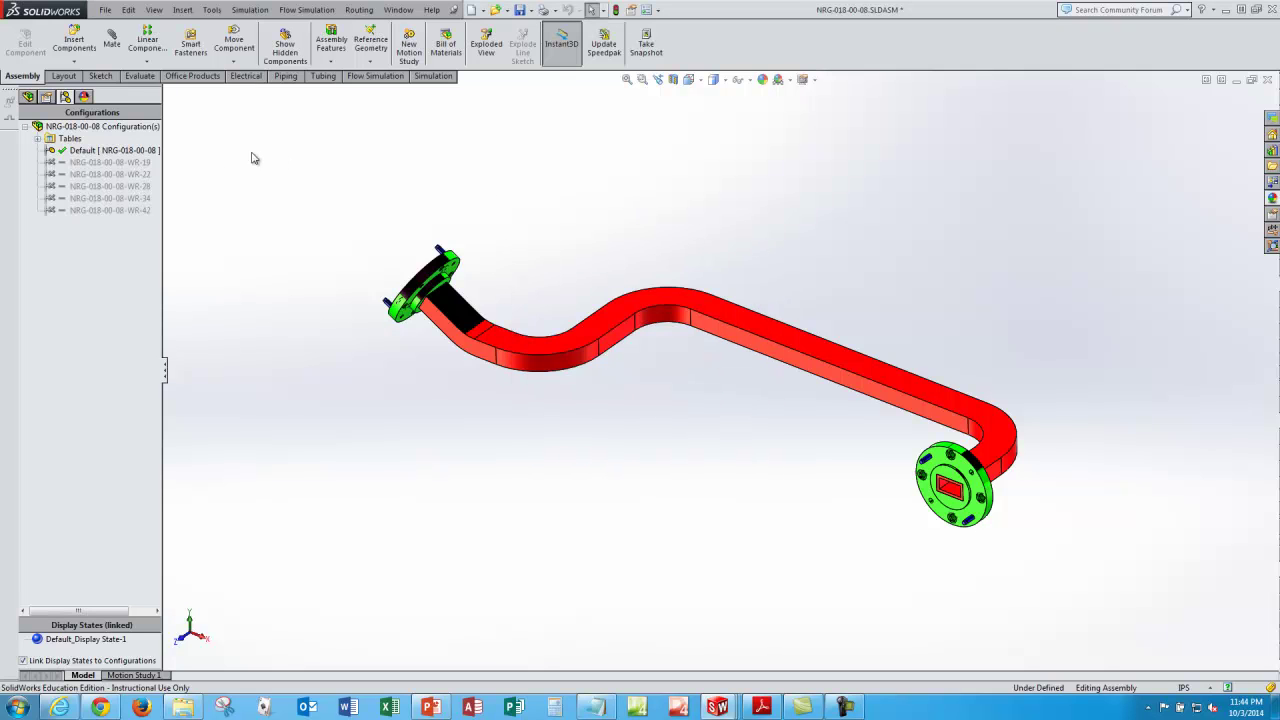
# Step: Activate NRG-018-00-08-WR-19, inspect its smaller flange, and return to Isometric view
pyautogui.click(119, 163)
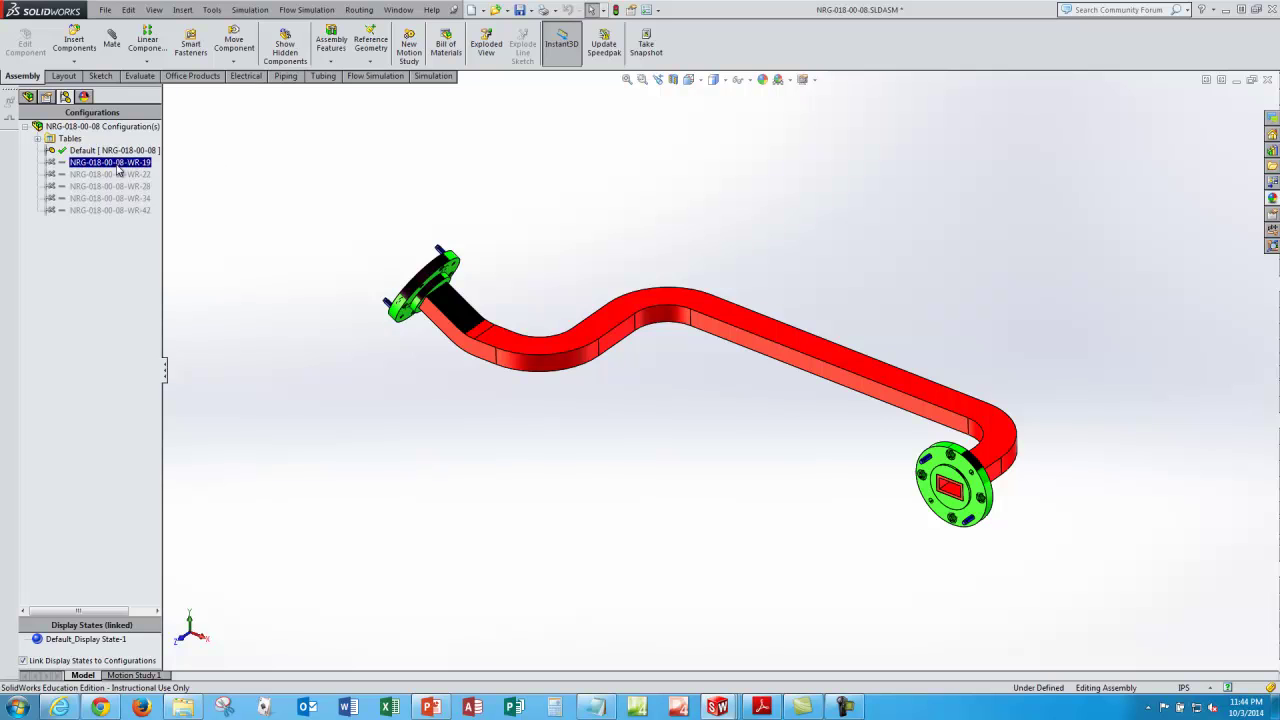
pyautogui.doubleClick(117, 164)
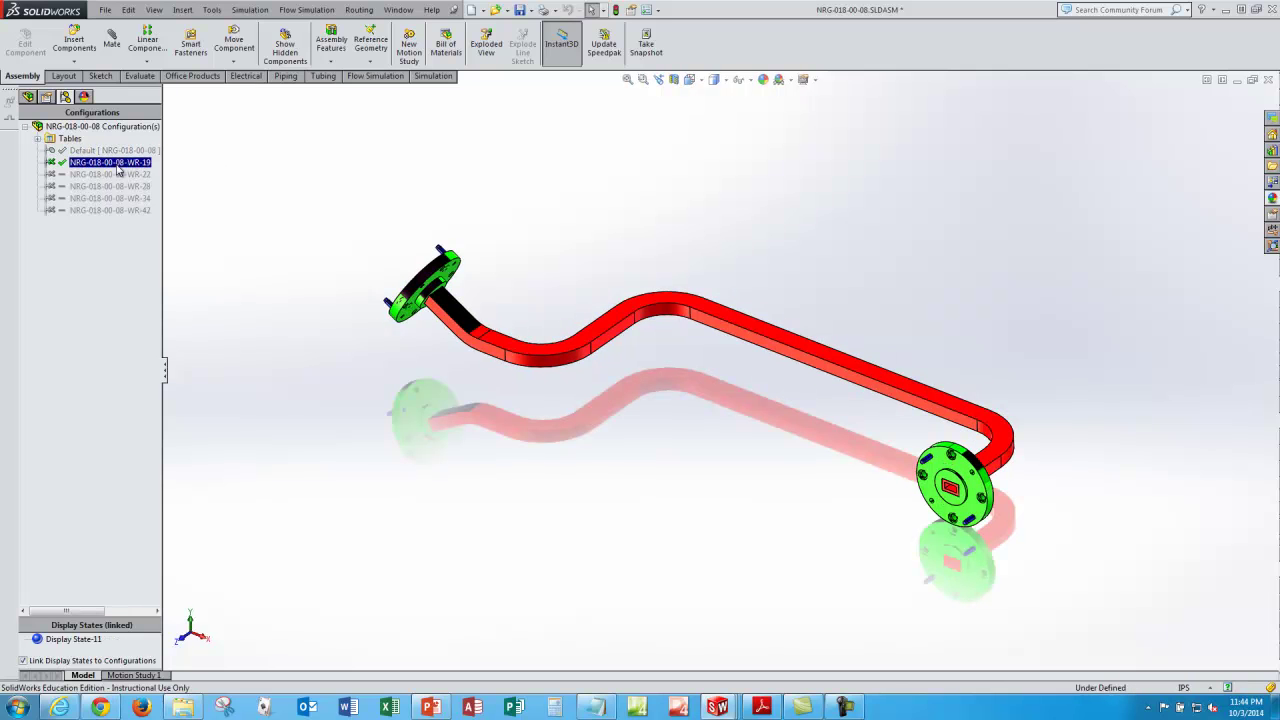
pyautogui.click(137, 199)
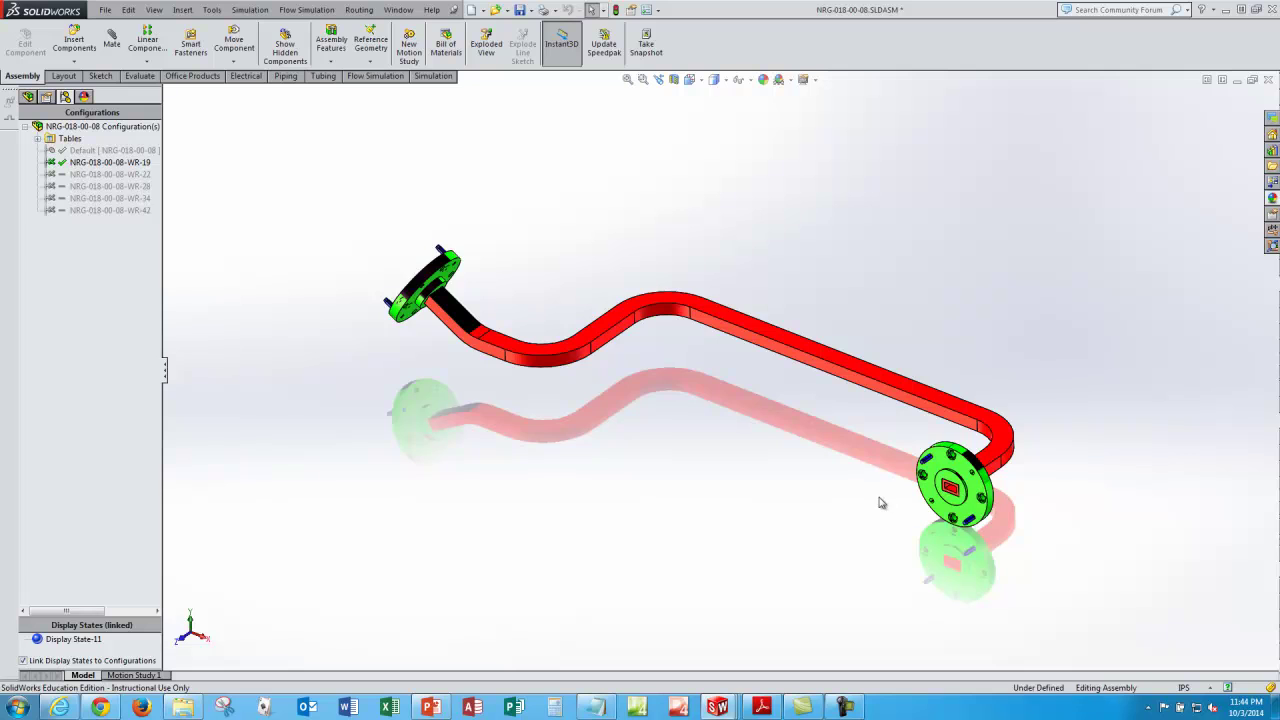
pyautogui.scroll(-3, 975, 483)
pyautogui.scroll(-2, 975, 483)
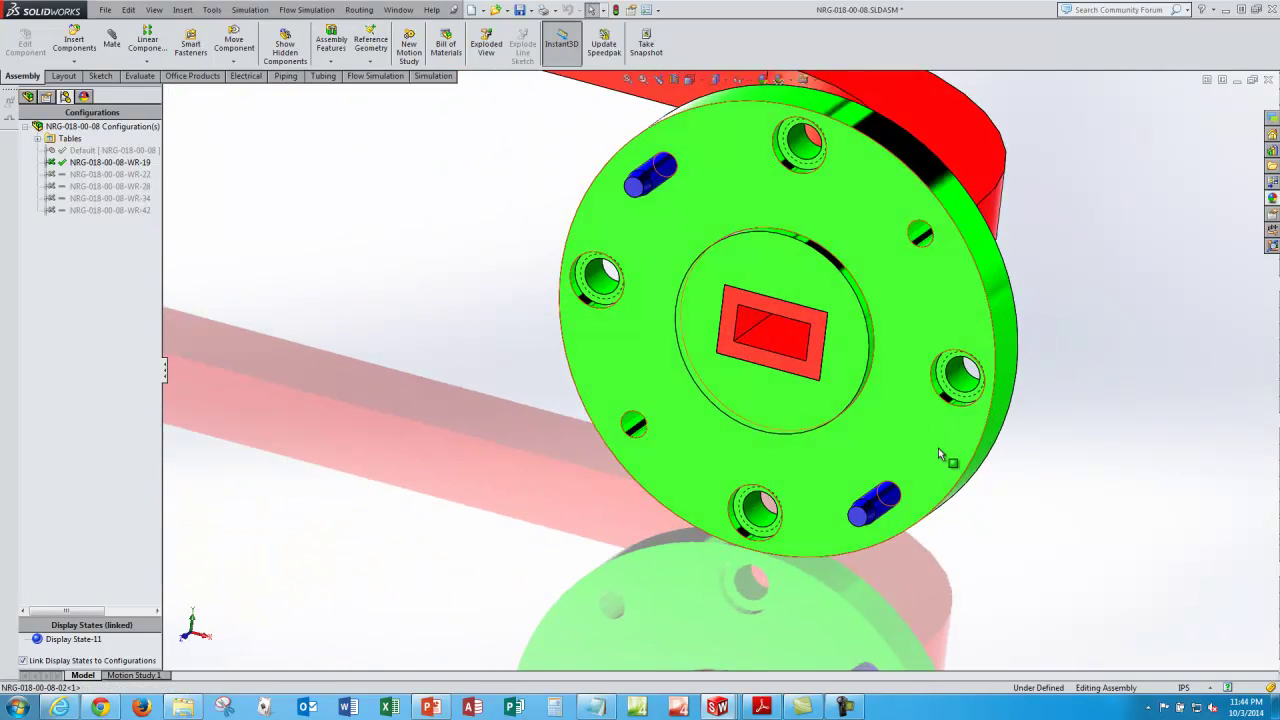
pyautogui.scroll(5, 940, 452)
pyautogui.scroll(1, 938, 452)
pyautogui.moveTo(405, 305); pyautogui.dragTo(519, 454, button='middle')
pyautogui.scroll(-3, 519, 454)
pyautogui.scroll(4, 523, 429)
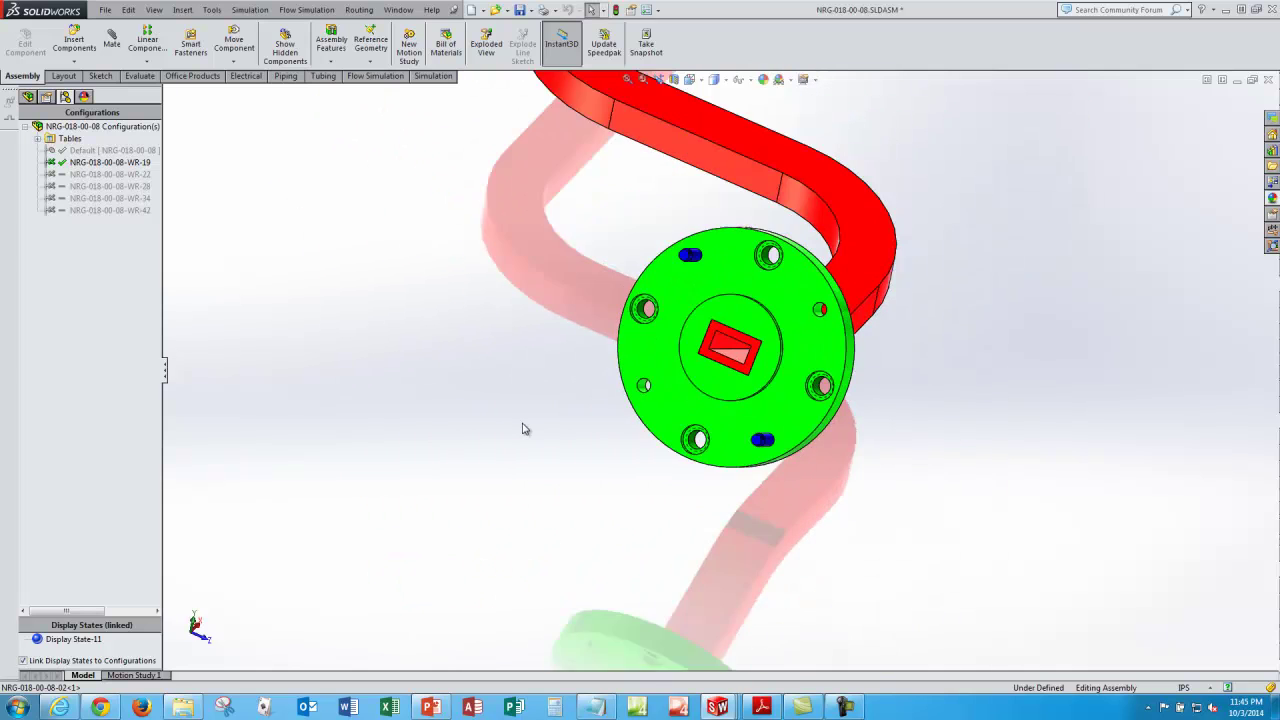
pyautogui.click(689, 79)
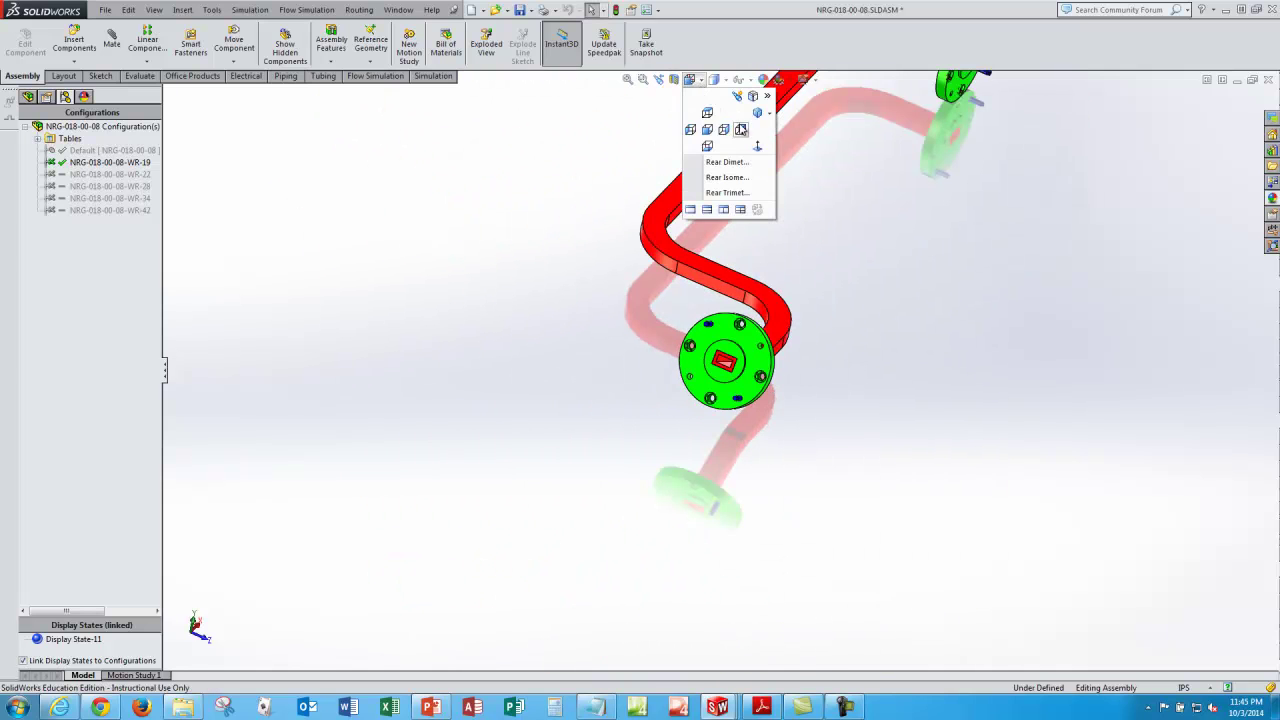
# Step: Cycle through WR-22, WR-28, WR-34 and WR-42, ending on WR-42 in Isometric view
pyautogui.click(130, 176)
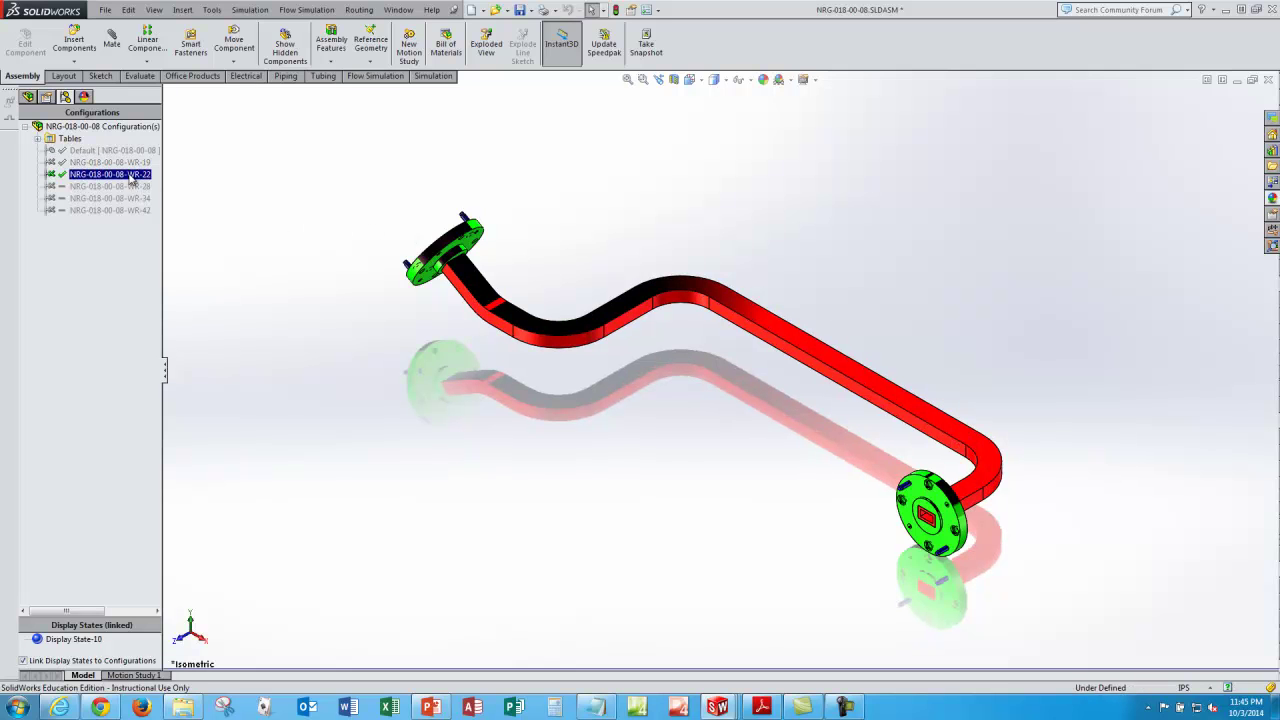
pyautogui.click(128, 188)
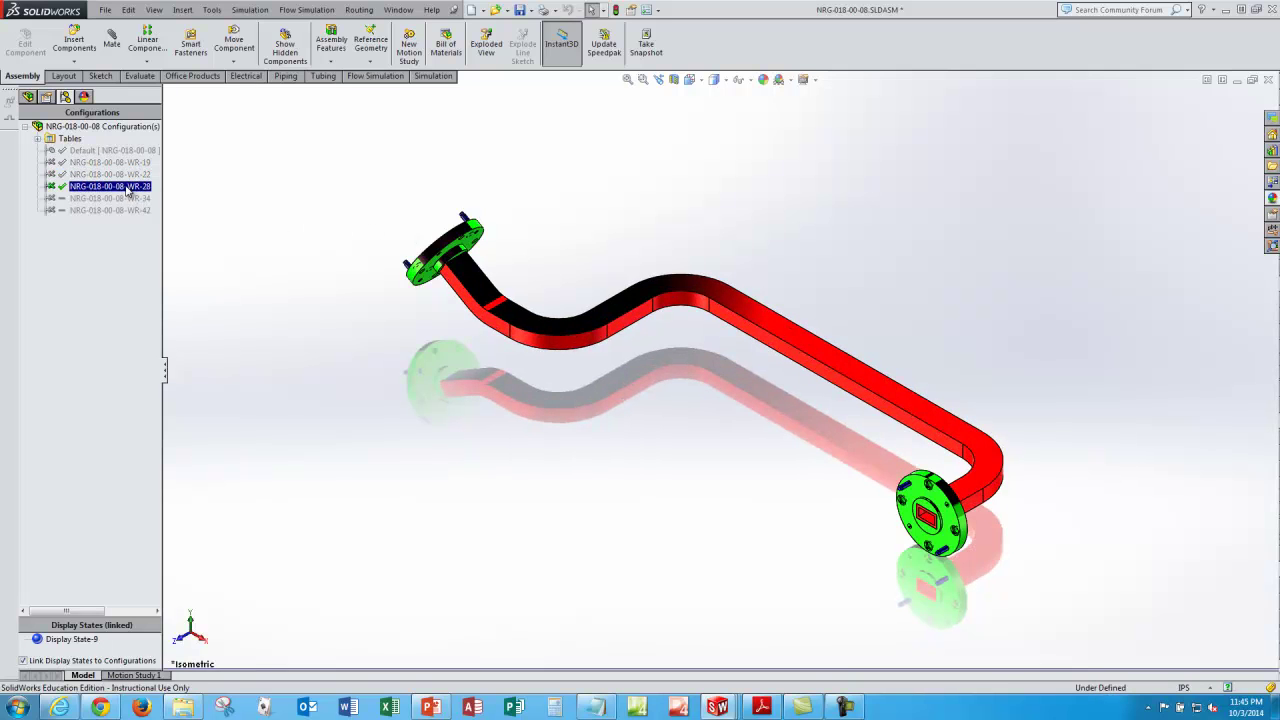
pyautogui.click(124, 200)
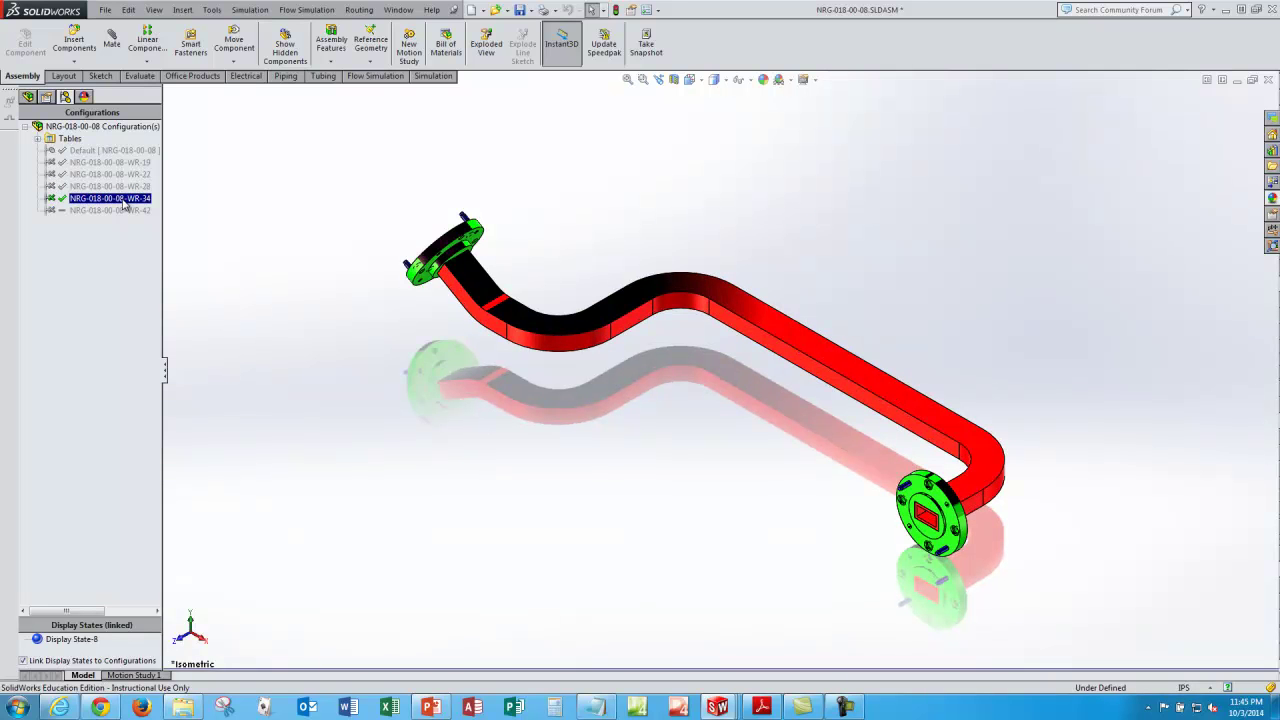
pyautogui.click(116, 211)
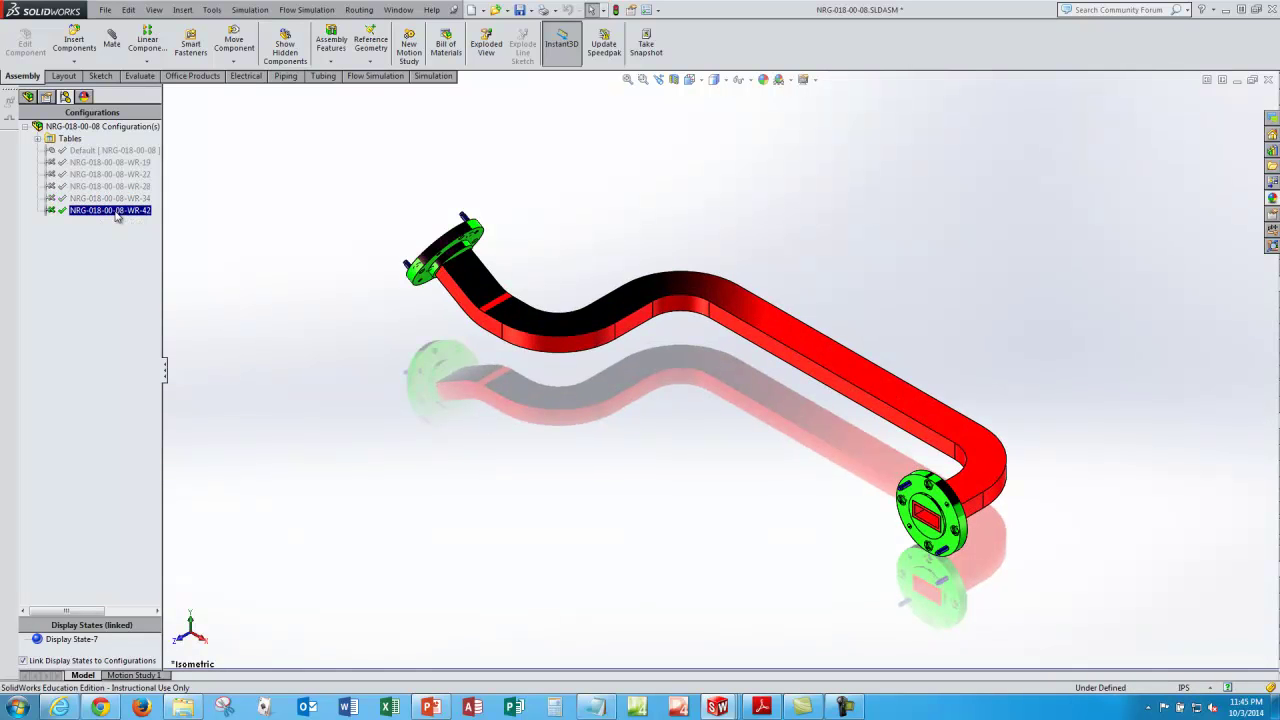
pyautogui.moveTo(431, 332); pyautogui.dragTo(458, 450, button='middle')
pyautogui.scroll(-5, 500, 455)
pyautogui.scroll(6, 520, 430)
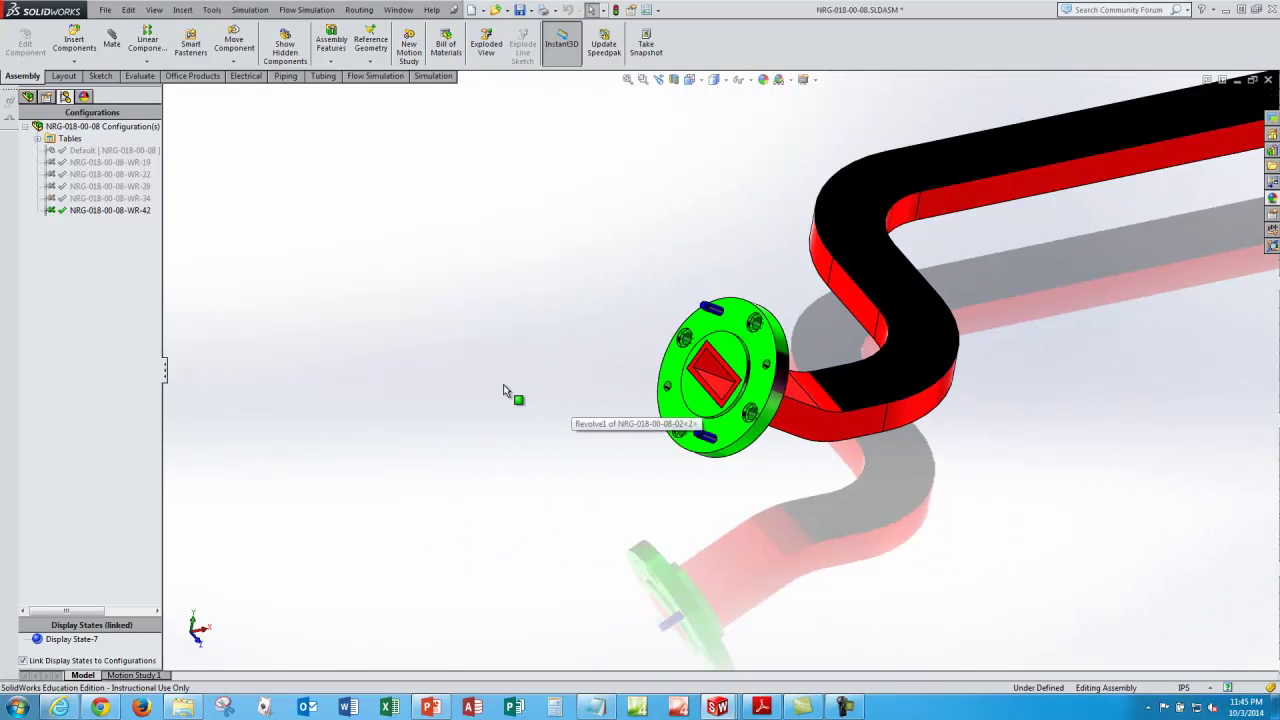
pyautogui.click(700, 83)
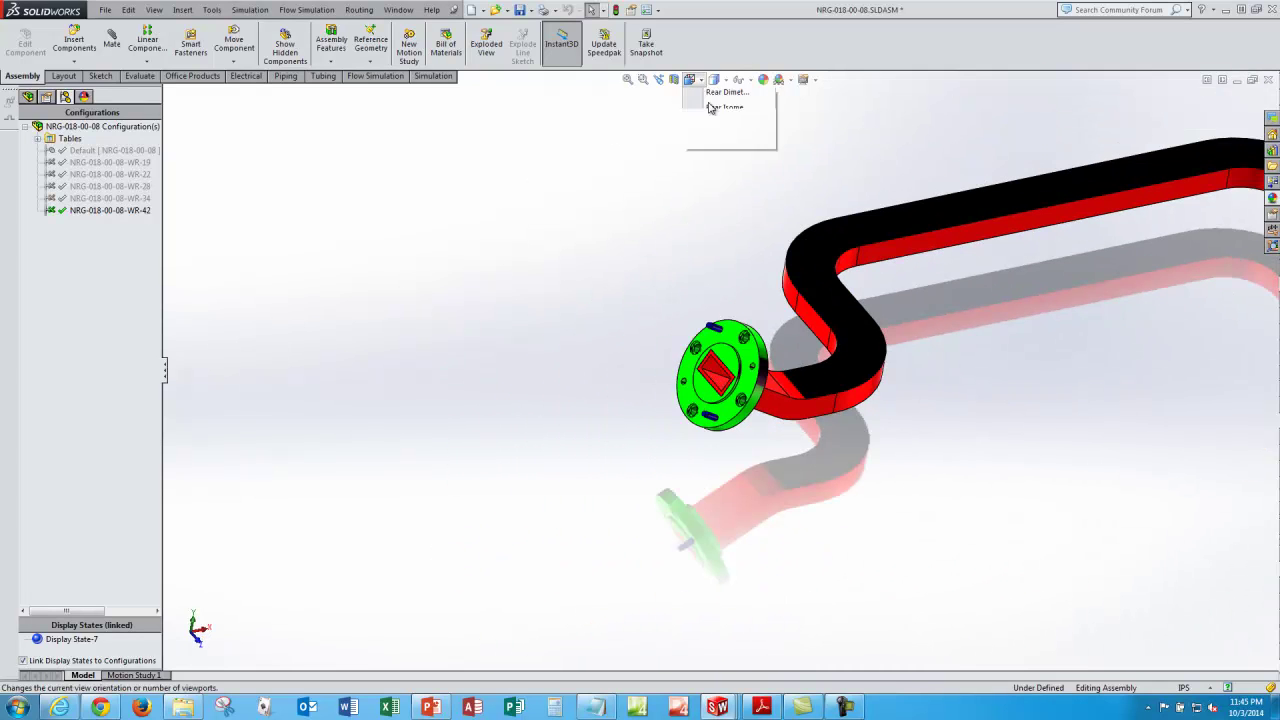
pyautogui.click(757, 116)
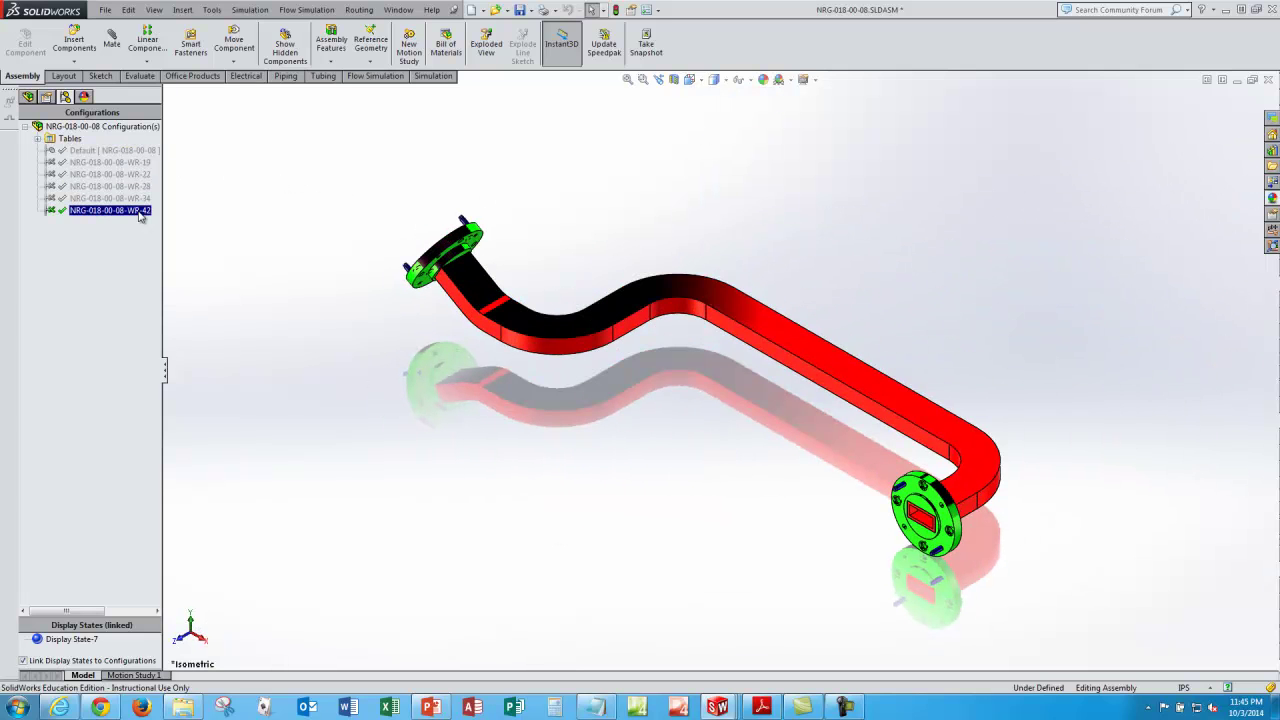
# Step: Widen the side panel and reactivate the Default configuration in ConfigurationManager
pyautogui.click(28, 96)
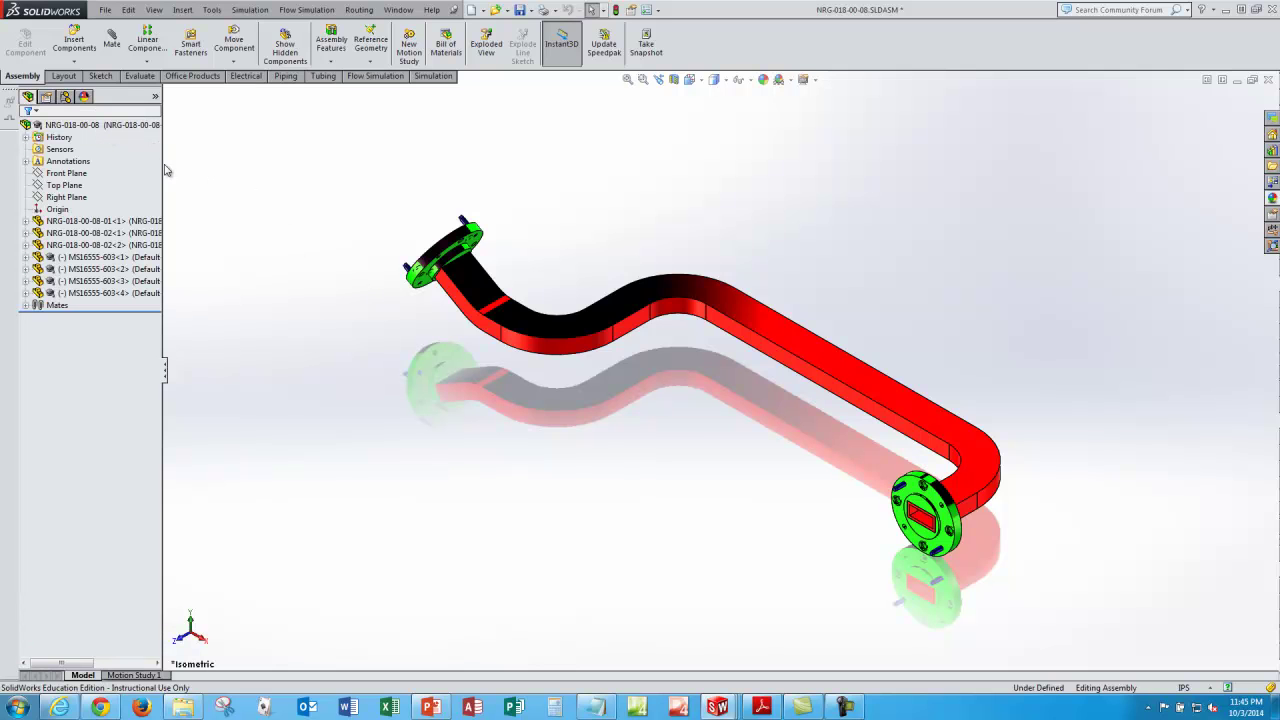
pyautogui.moveTo(163, 164)
pyautogui.mouseDown()
pyautogui.moveTo(241, 163)
pyautogui.moveTo(156, 175)
pyautogui.mouseUp()
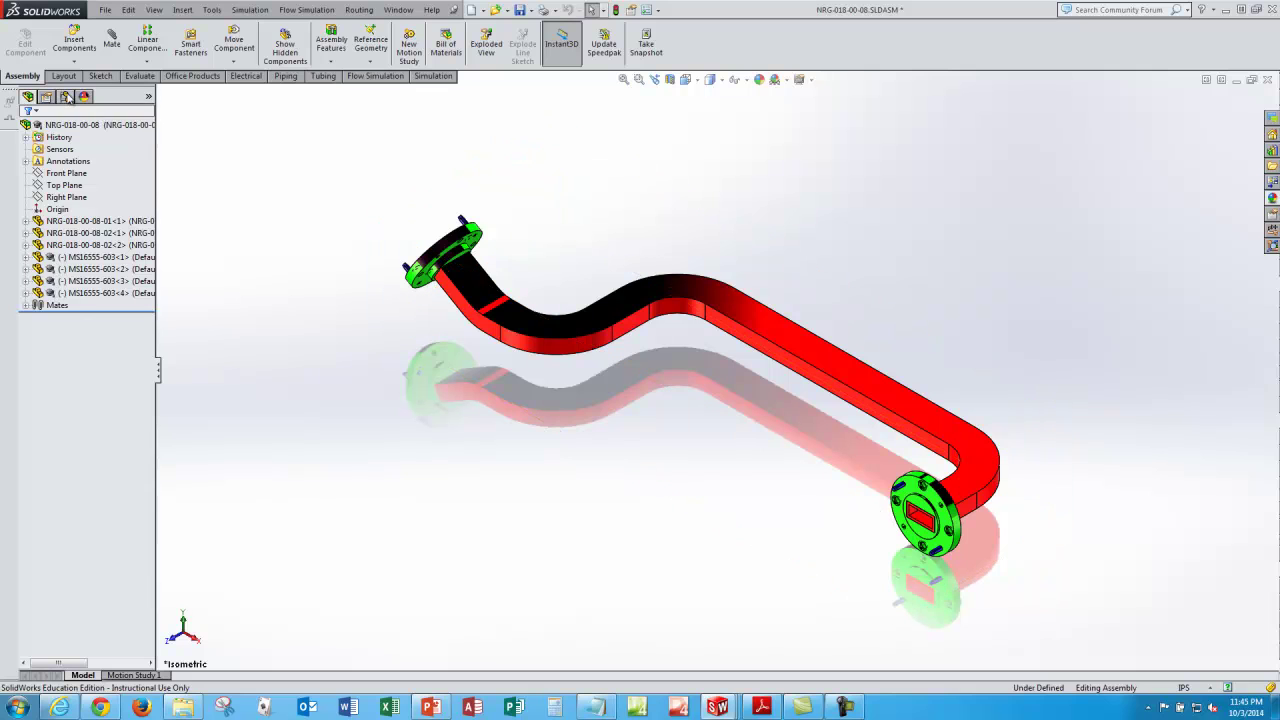
pyautogui.click(65, 96)
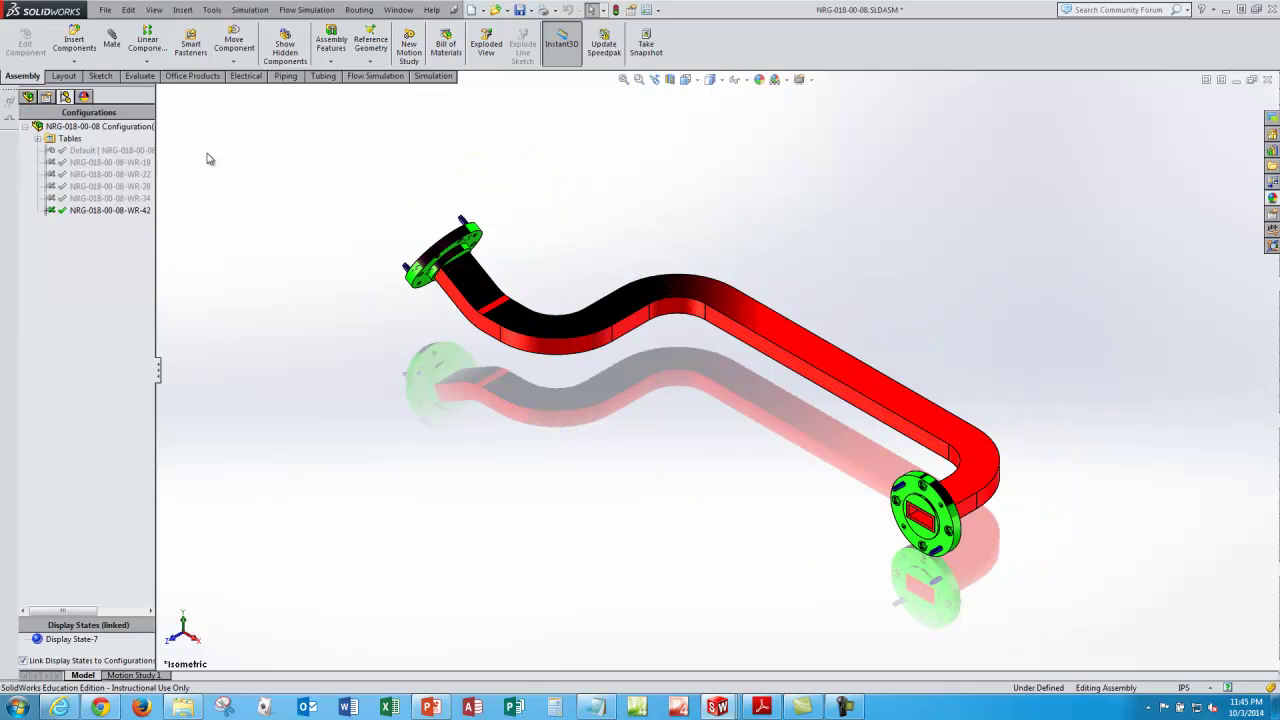
pyautogui.doubleClick(100, 150)
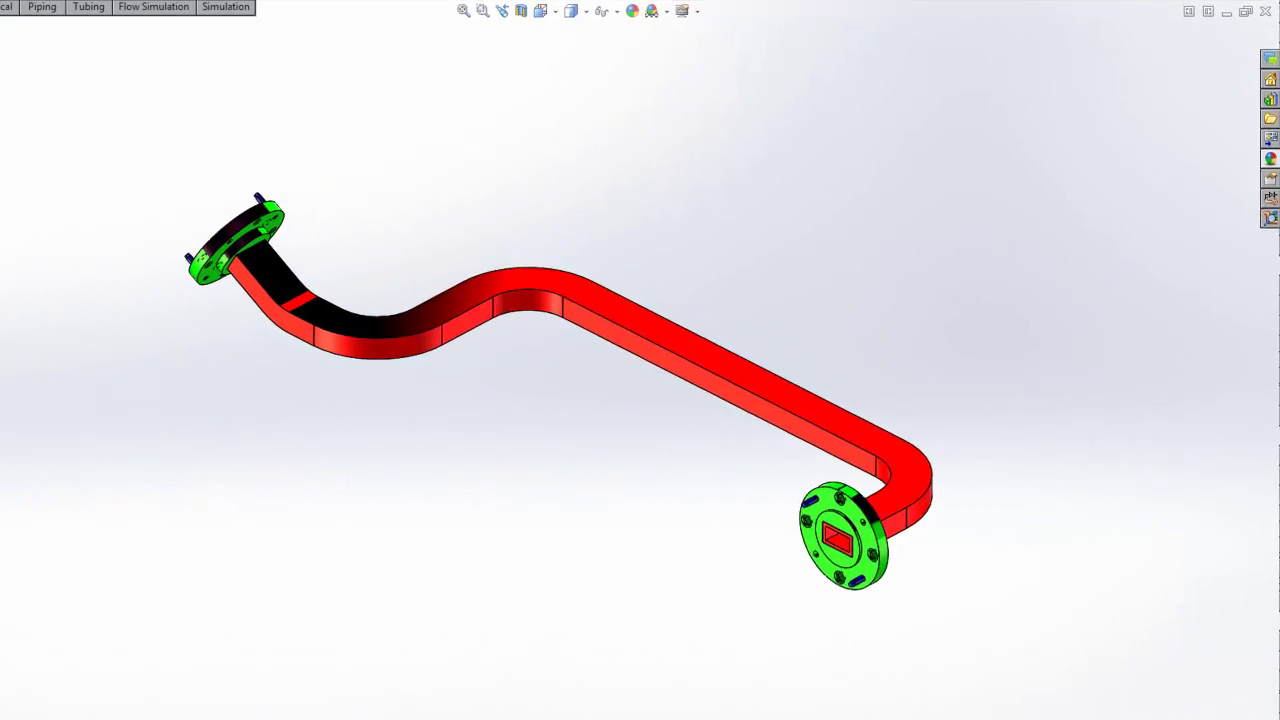
# Step: Review the flange PDF's WR-42 to WR-19 dimension table, then move Reader off screen
pyautogui.hotkey('alt', 'Tab')
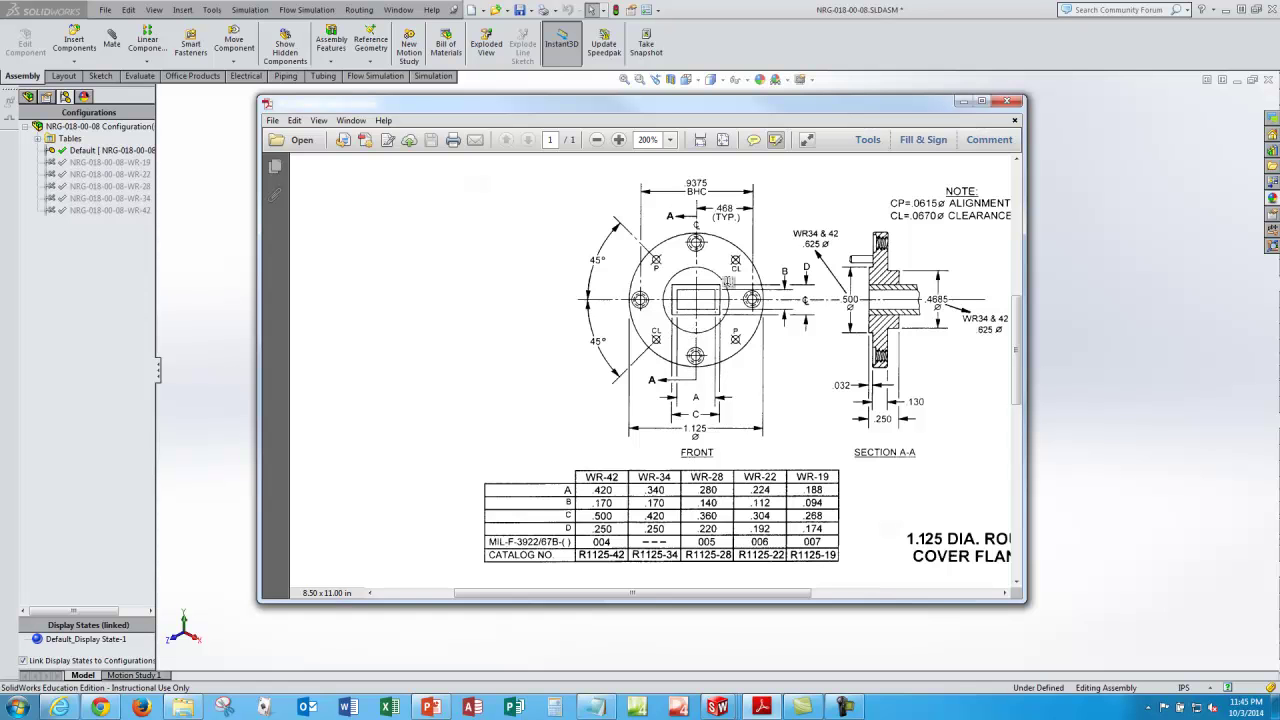
pyautogui.moveTo(653, 110); pyautogui.dragTo(1279, 190)
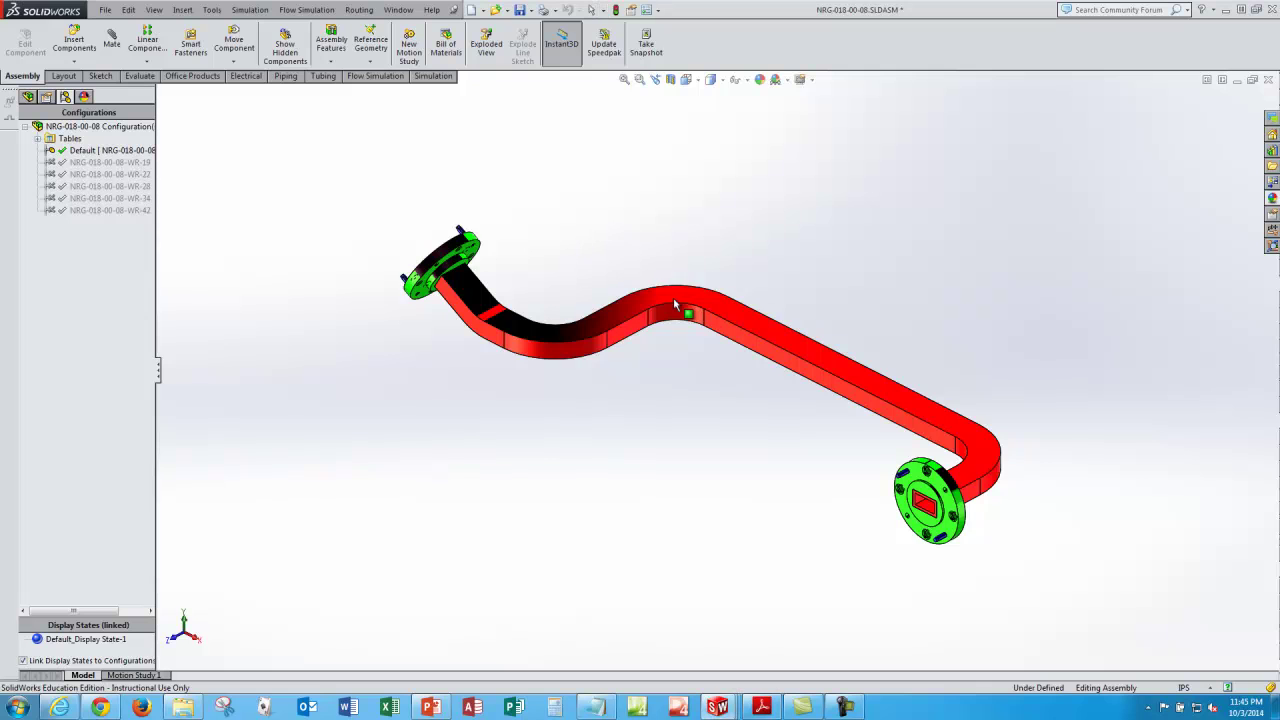
# Step: Nudge the assembly view, then switch to the sumtech.SLDPRT title-card part window
pyautogui.moveTo(675, 300); pyautogui.dragTo(673, 280, button='middle')
pyautogui.moveTo(680, 293); pyautogui.dragTo(681, 294)
pyautogui.press('Escape')
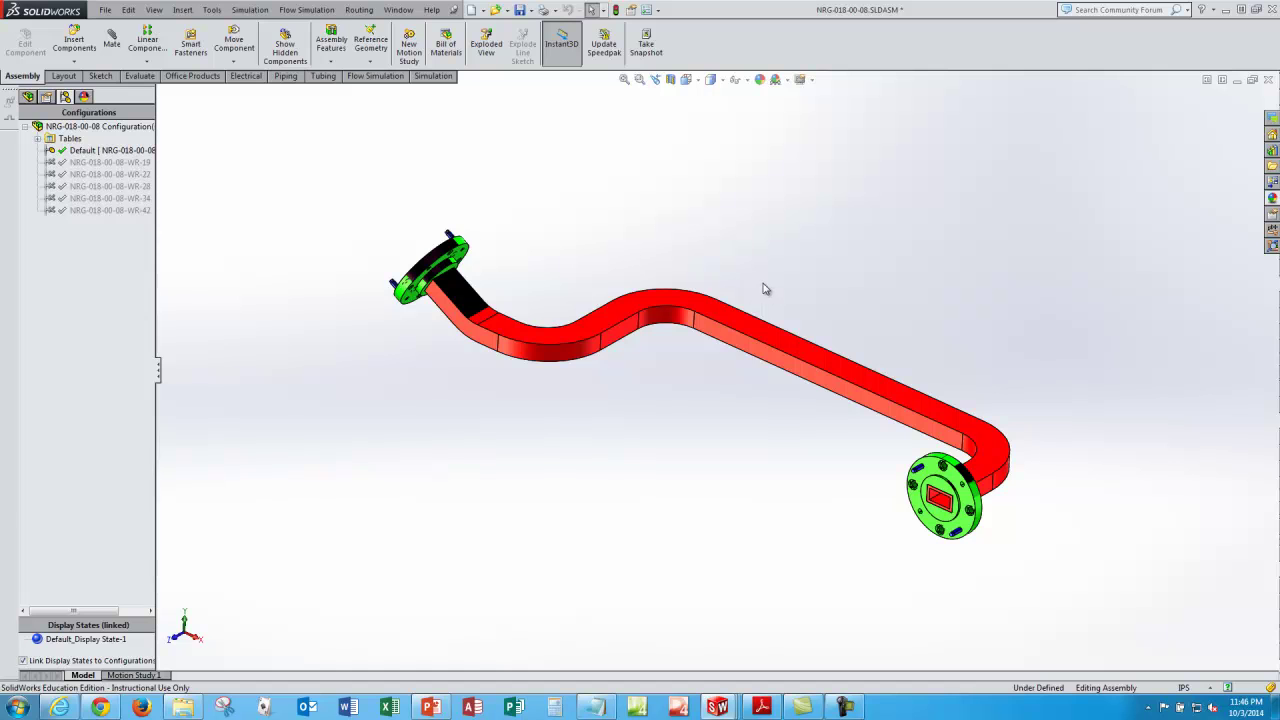
pyautogui.moveTo(717, 707)
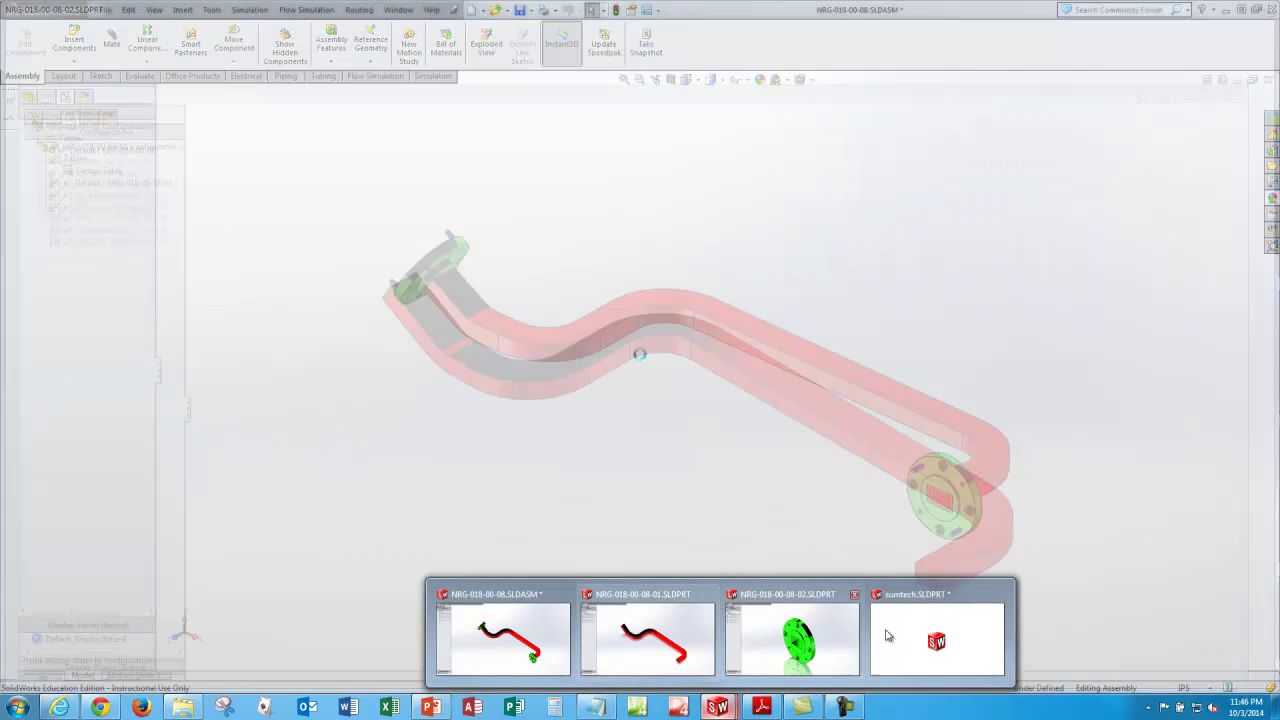
pyautogui.click(920, 636)
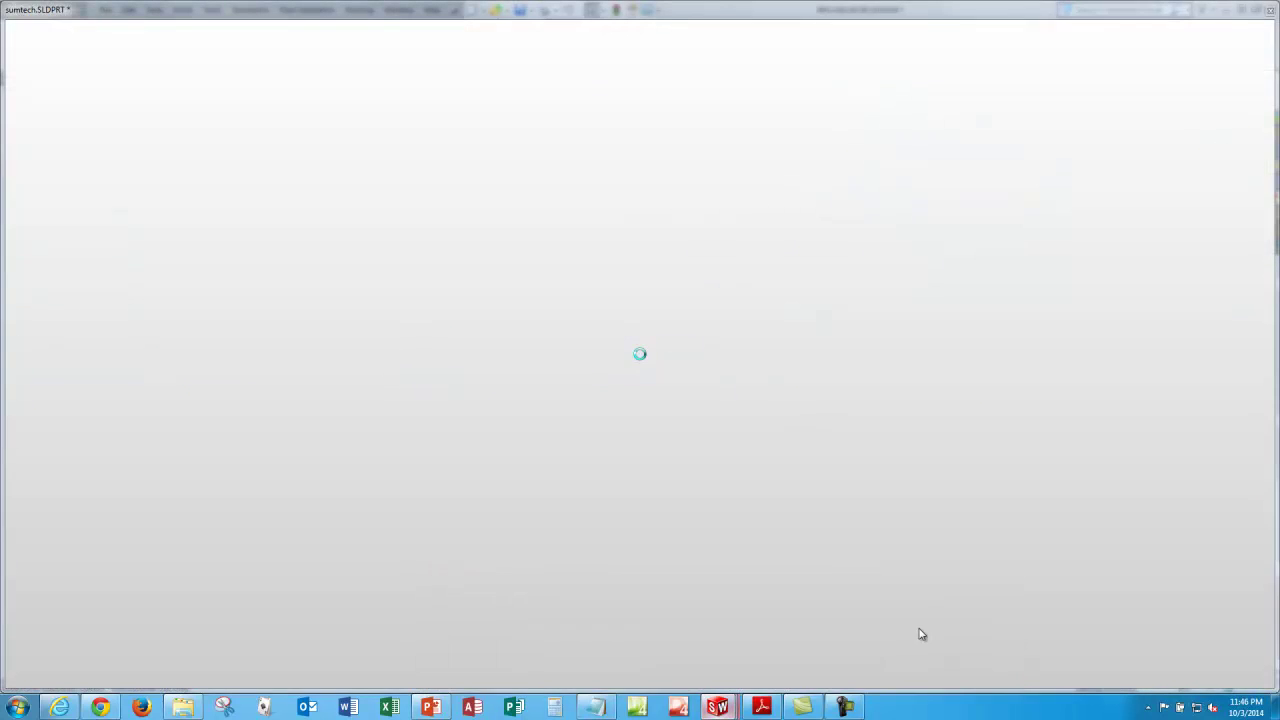